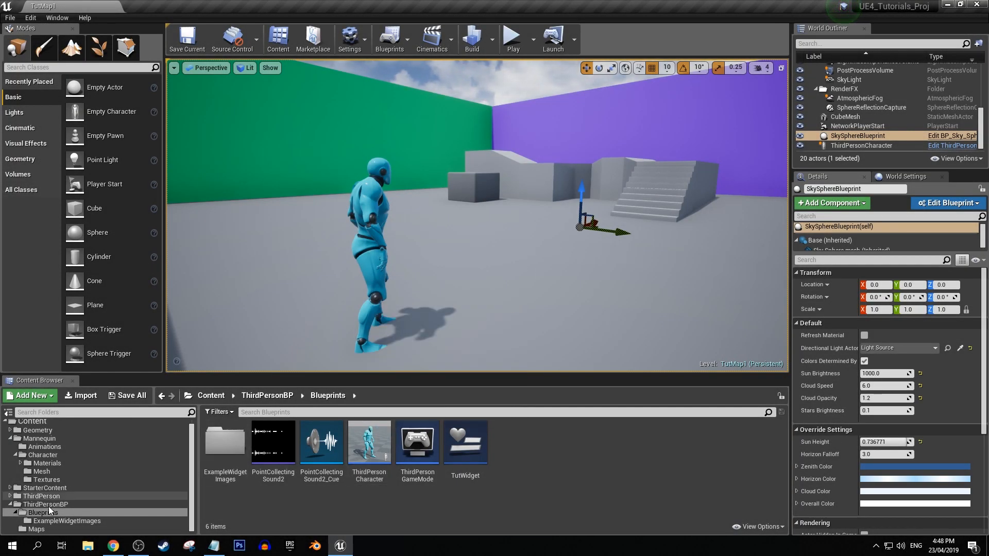
# Create a new level named MainMenu in the ThirdPersonBP Maps folder.
pyautogui.click(46, 529)
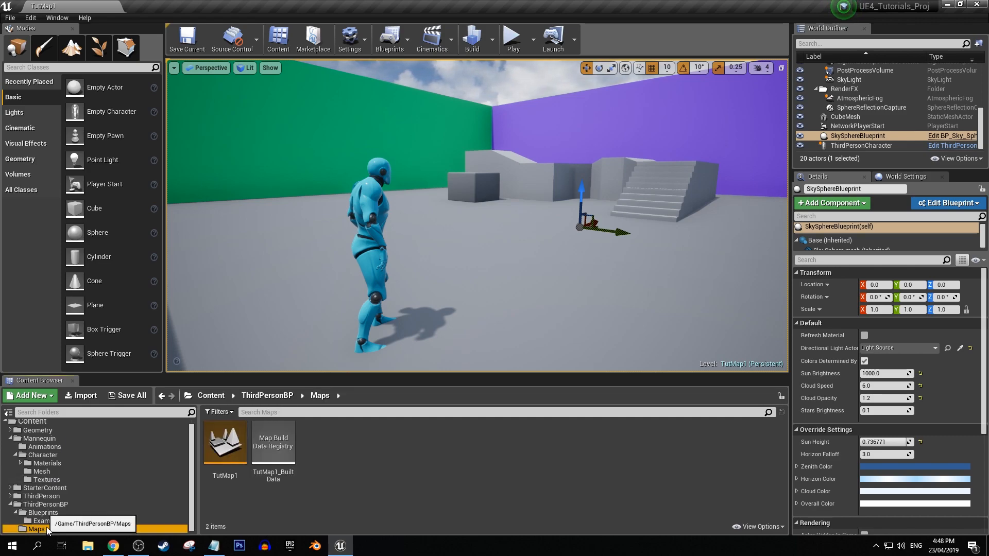
pyautogui.rightClick(356, 443)
pyautogui.click(418, 258)
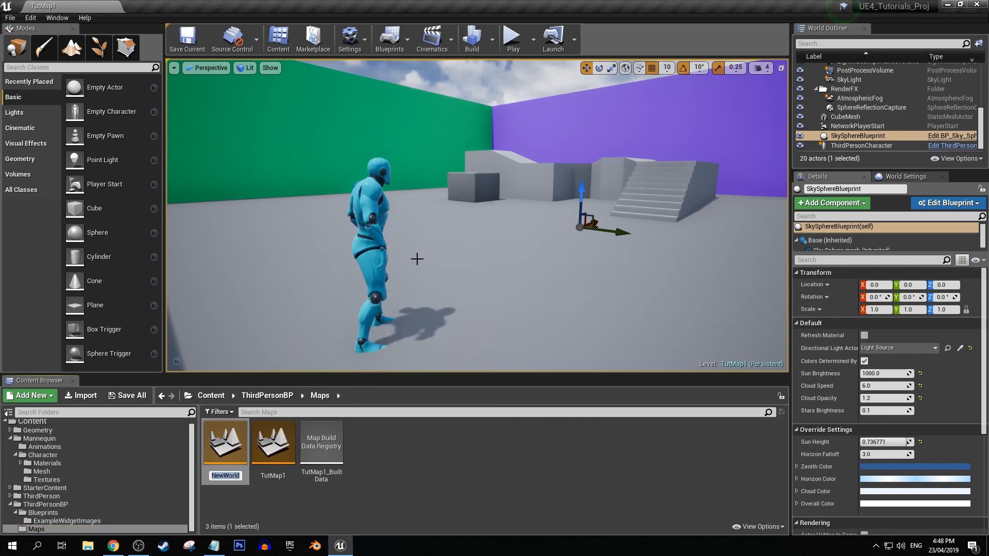
pyautogui.write('MainMenu')
pyautogui.press('Return')
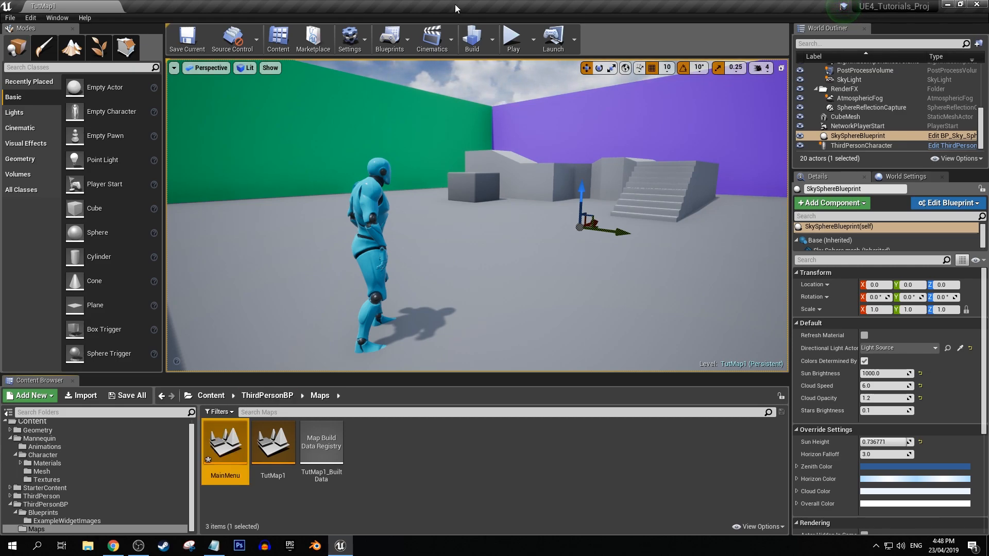
# In the project's Maps & Modes settings, set both the Editor Startup Map and the Game Default Map to MainMenu.
pyautogui.click(359, 40)
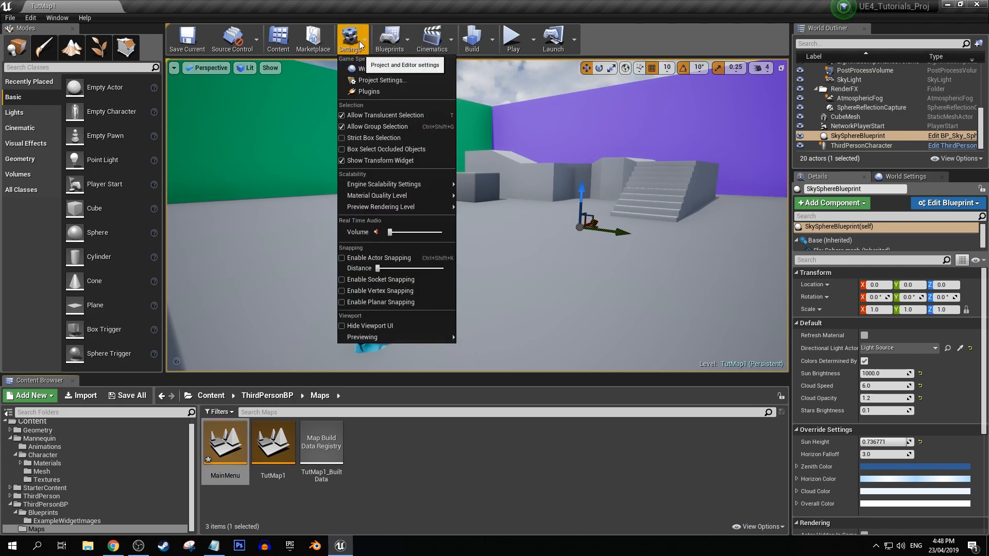
pyautogui.click(372, 80)
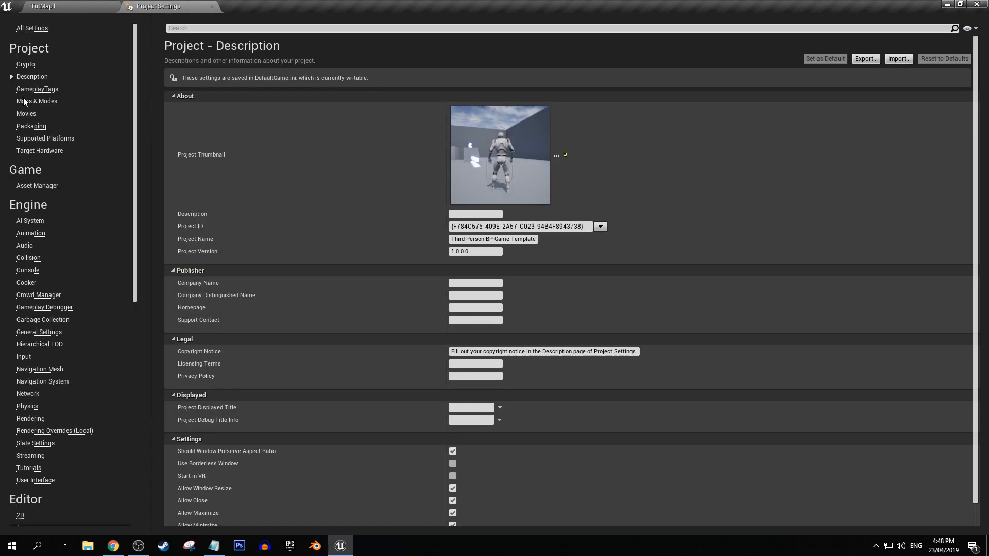
pyautogui.click(24, 102)
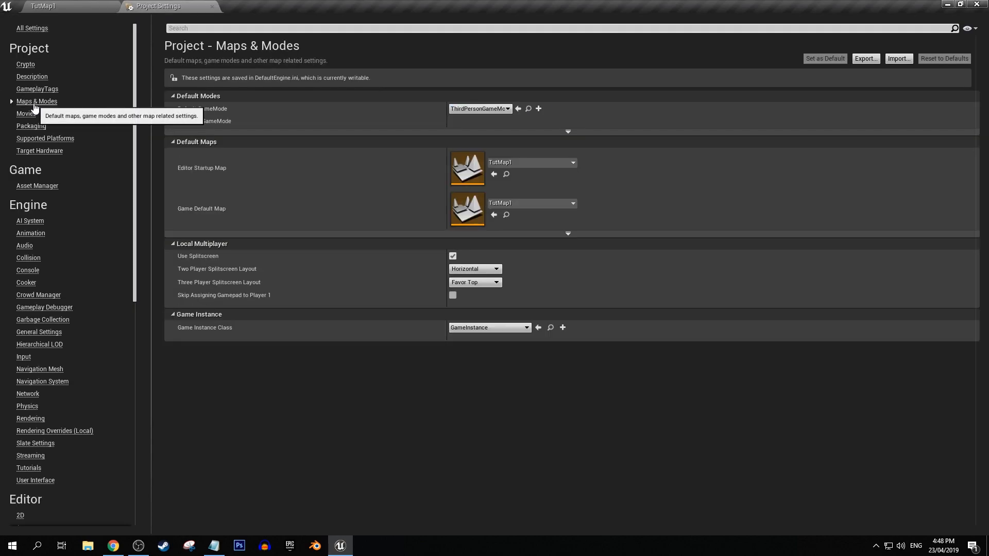
pyautogui.click(521, 163)
pyautogui.click(517, 288)
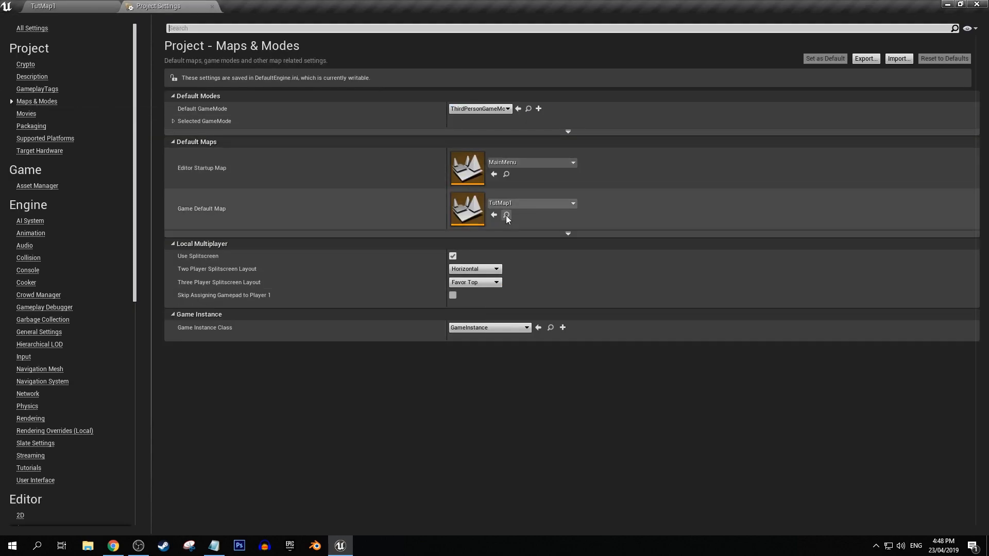
pyautogui.click(514, 204)
pyautogui.click(518, 329)
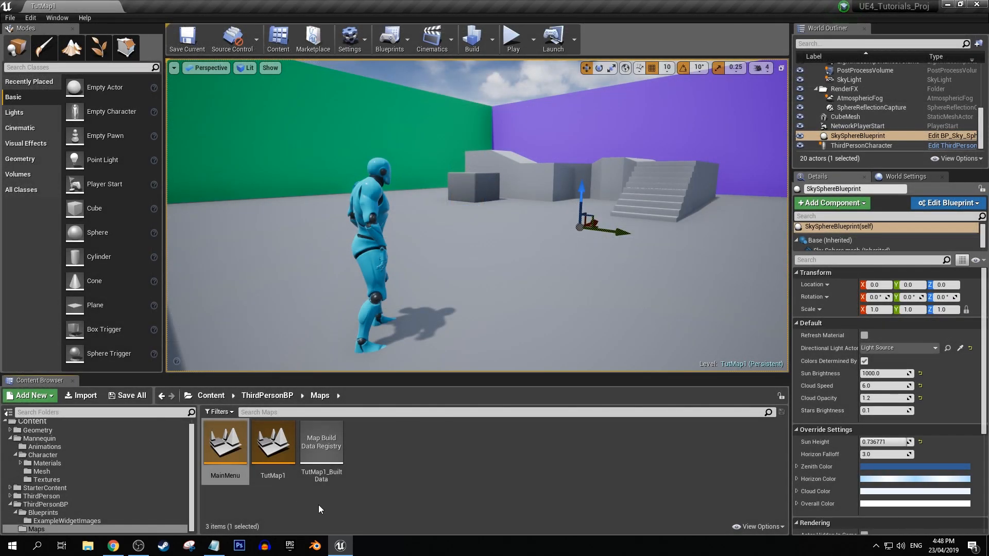
# Open the MainMenu level and expand the Selected GameMode classes in its World Settings.
pyautogui.doubleClick(220, 448)
pyautogui.moveTo(506, 200); pyautogui.dragTo(593, 201, button='right')
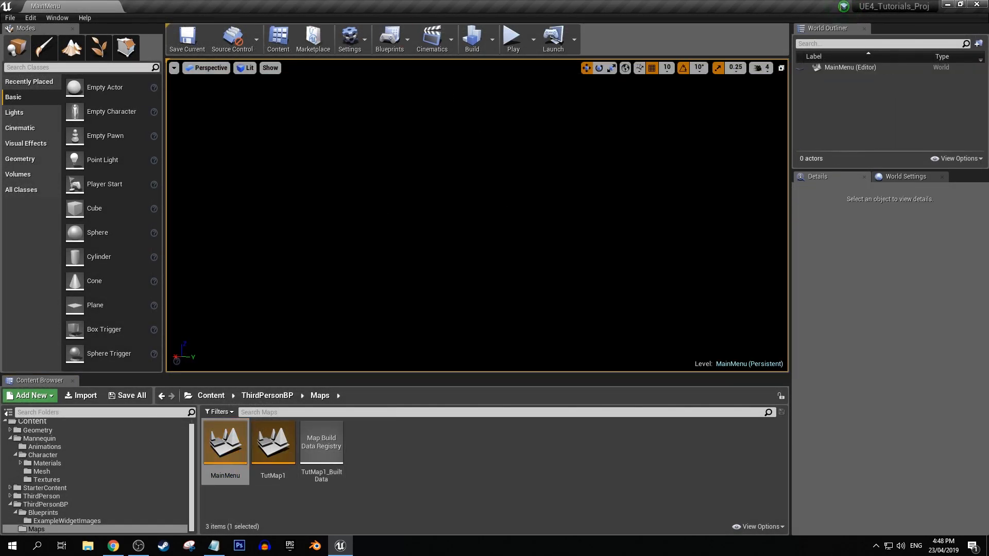
pyautogui.click(899, 176)
pyautogui.scroll(-6, 856, 309)
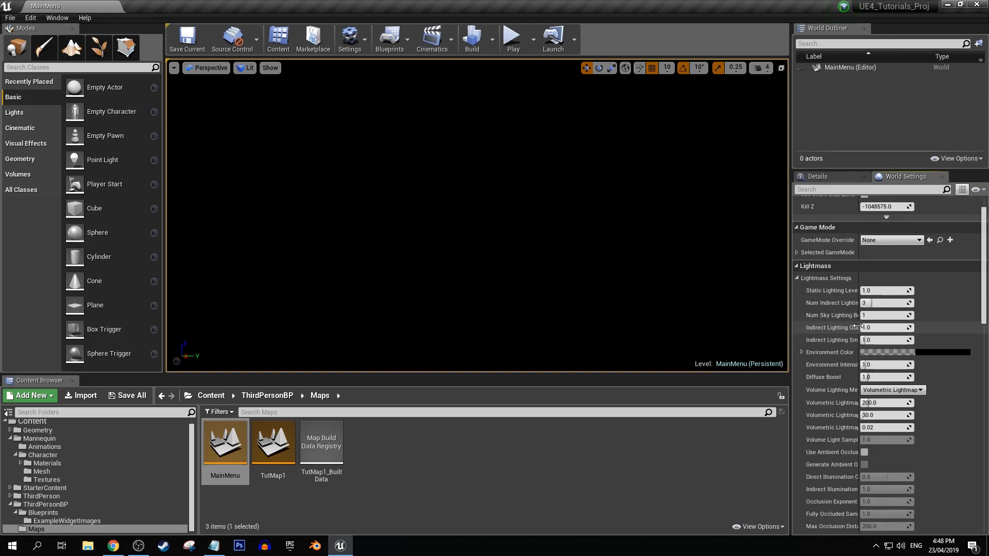
pyautogui.scroll(6, 846, 231)
pyautogui.scroll(-1, 882, 267)
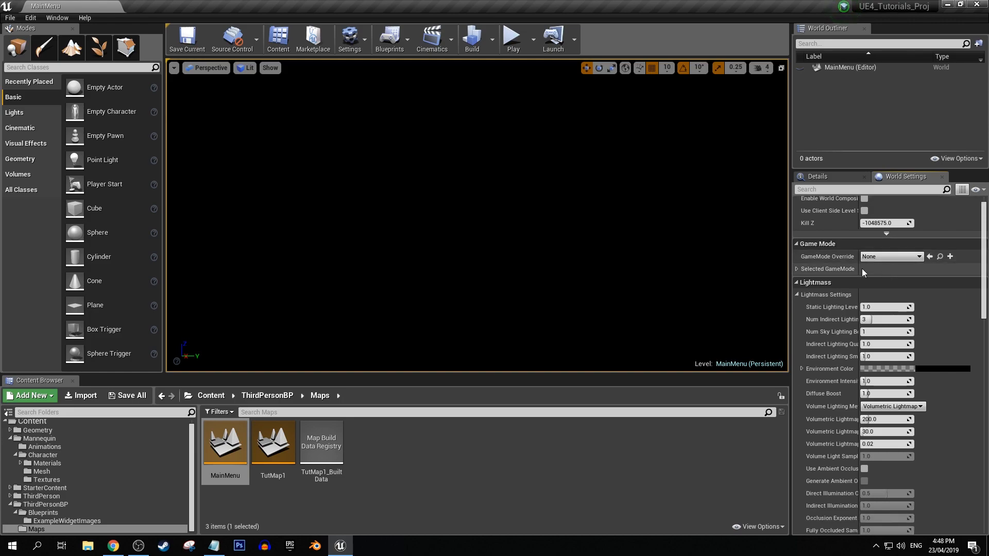
pyautogui.click(802, 270)
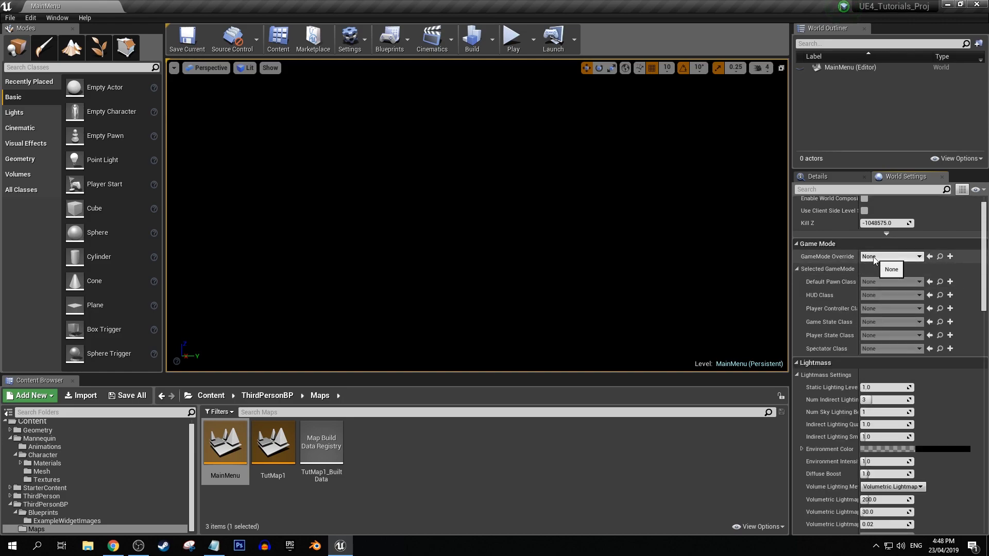
# Check TutMap1's game mode settings, and set the MainMenu level's GameMode Override to ThirdPersonGameMode.
pyautogui.doubleClick(278, 454)
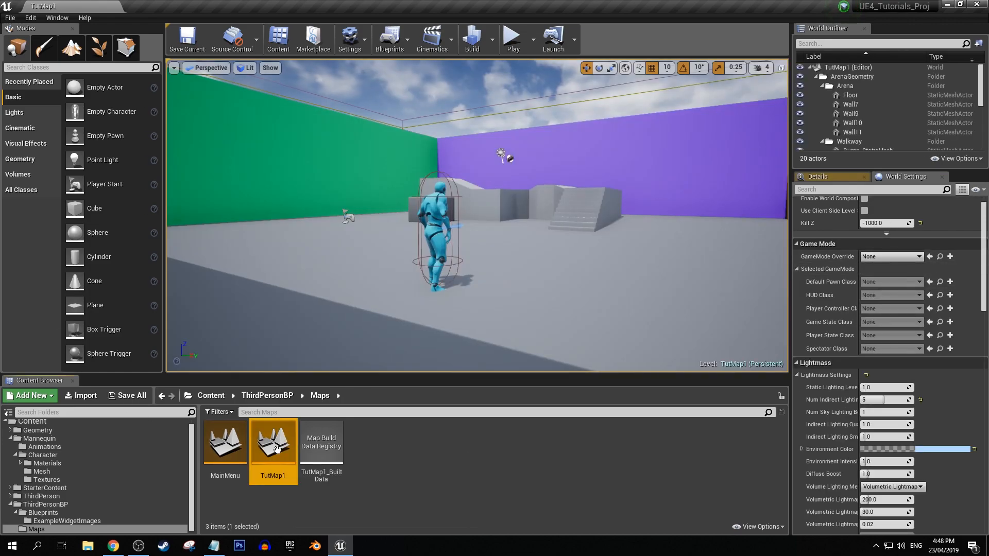
pyautogui.doubleClick(225, 443)
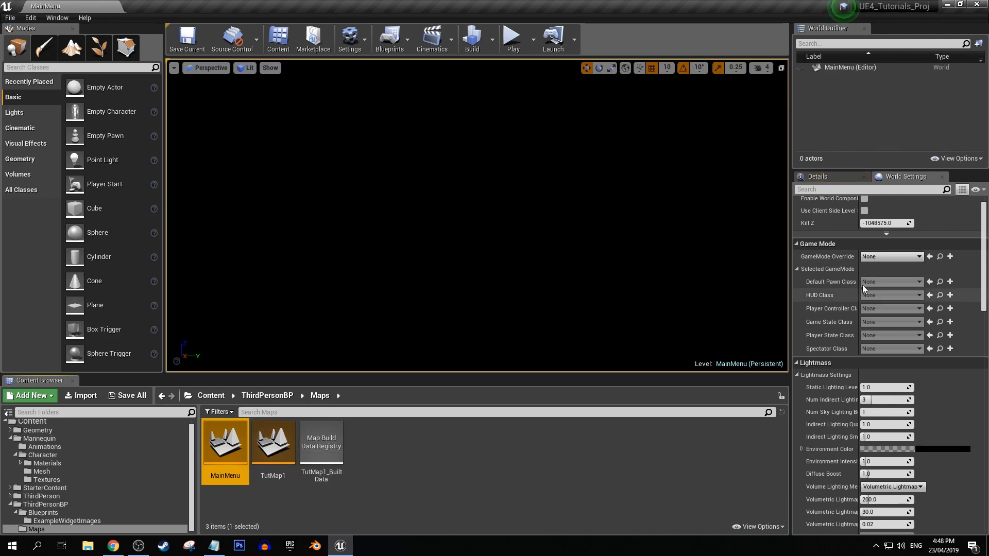
pyautogui.click(888, 257)
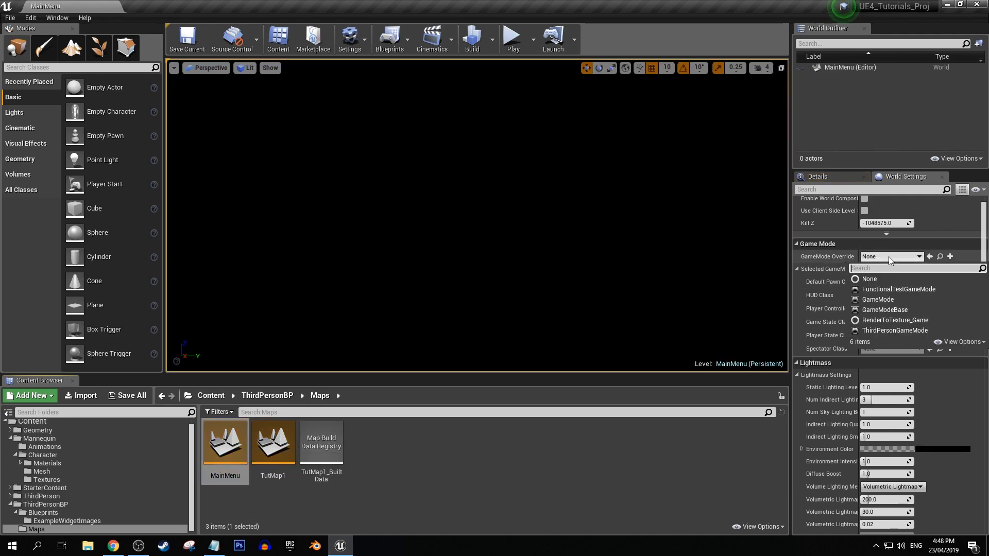
pyautogui.click(883, 331)
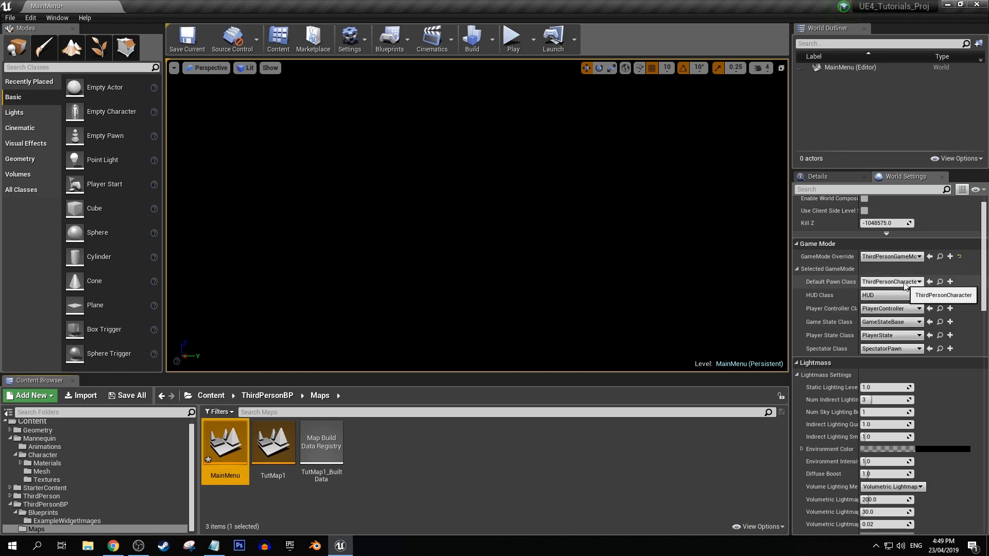
# Set the selected game mode's Default Pawn Class to None and save ThirdPersonGameMode and the MainMenu level.
pyautogui.click(898, 284)
pyautogui.click(882, 302)
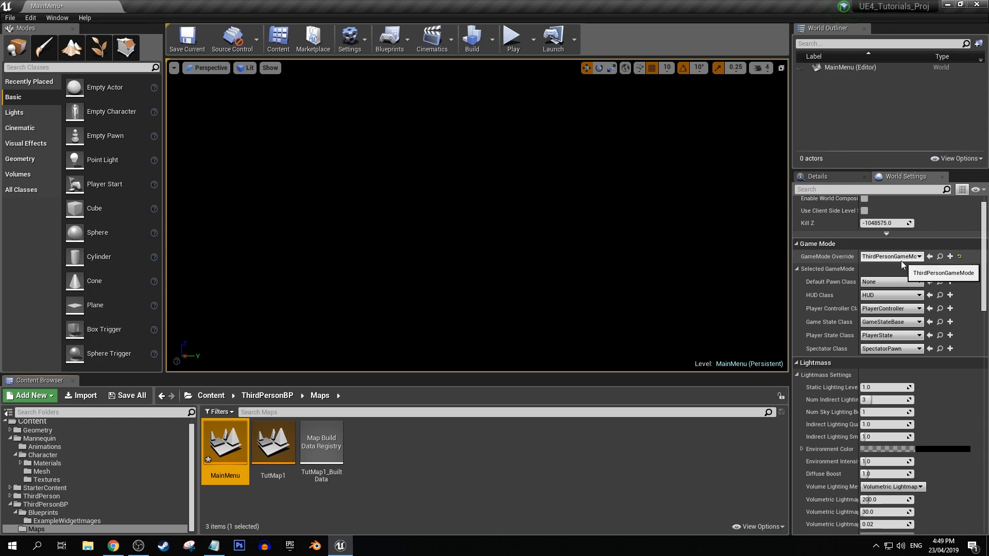
pyautogui.click(894, 282)
pyautogui.click(867, 283)
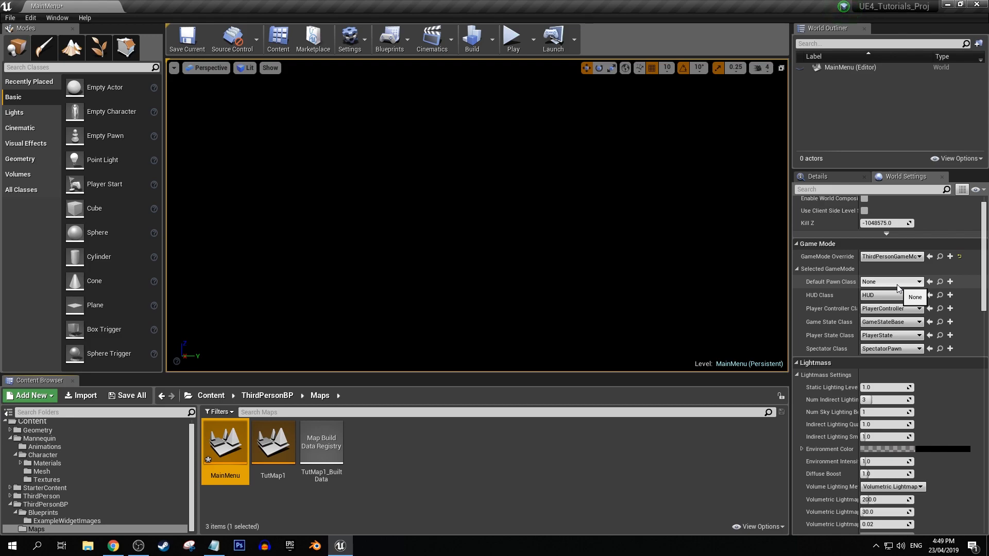
pyautogui.click(132, 396)
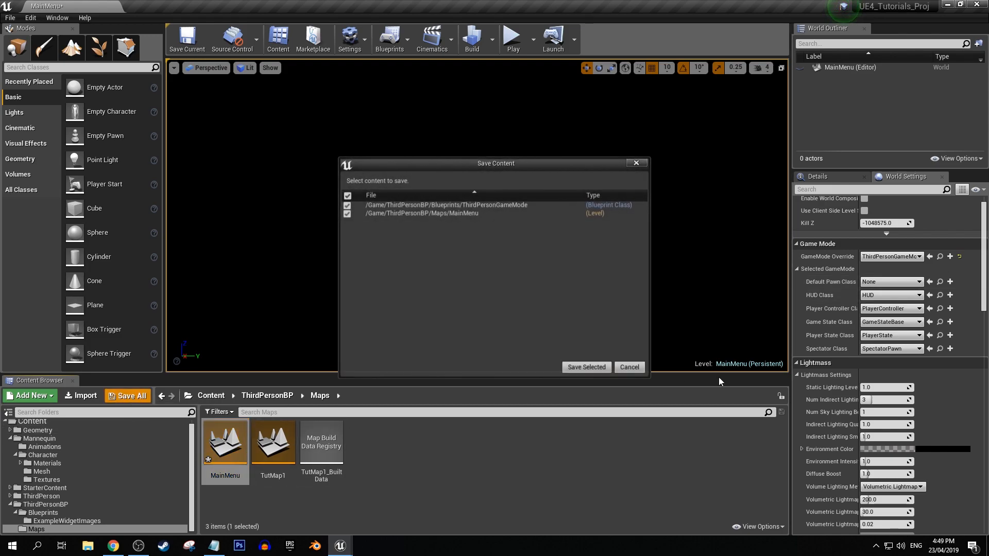
pyautogui.click(595, 372)
# Create a Widget Blueprint named MainMenuHUD in the Maps folder and save it.
pyautogui.rightClick(392, 455)
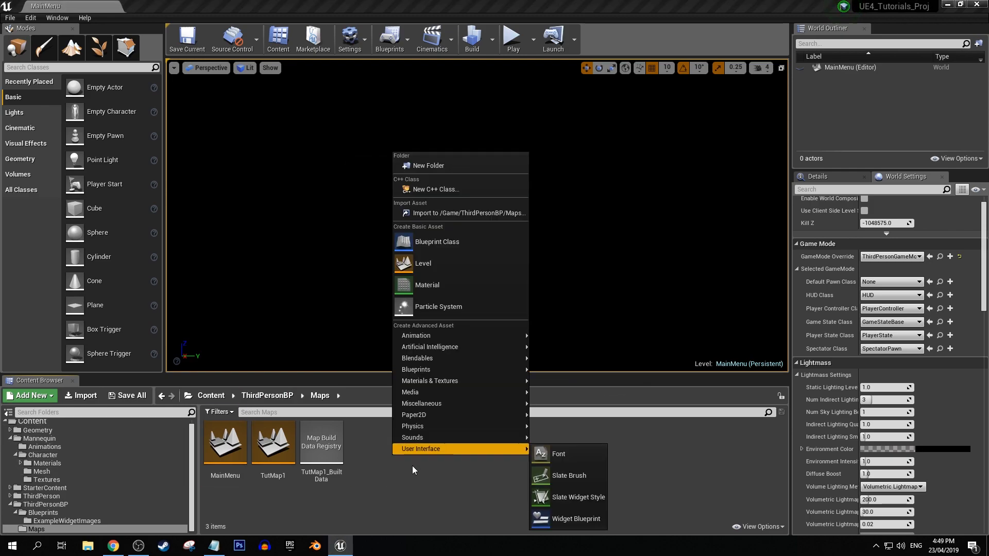
pyautogui.moveTo(430, 455)
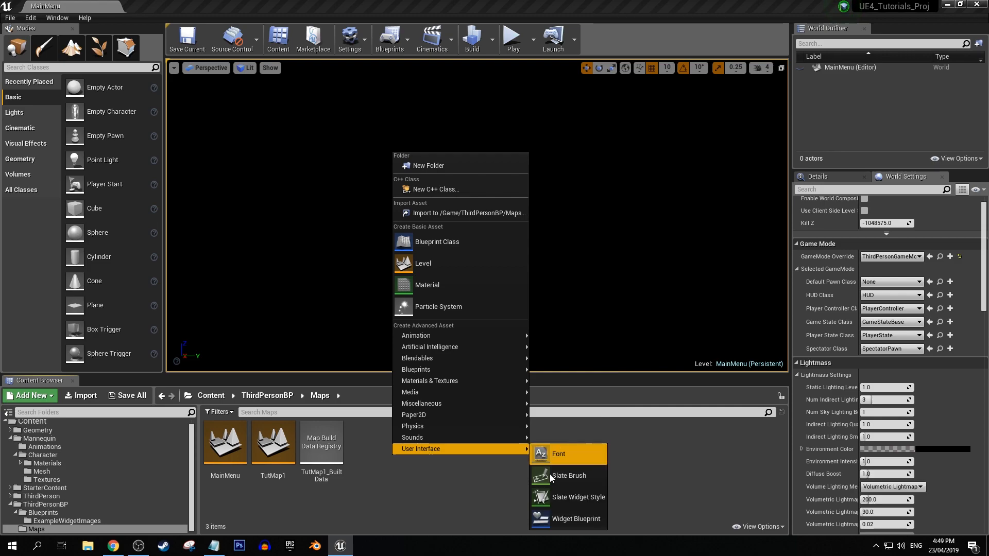
pyautogui.click(562, 520)
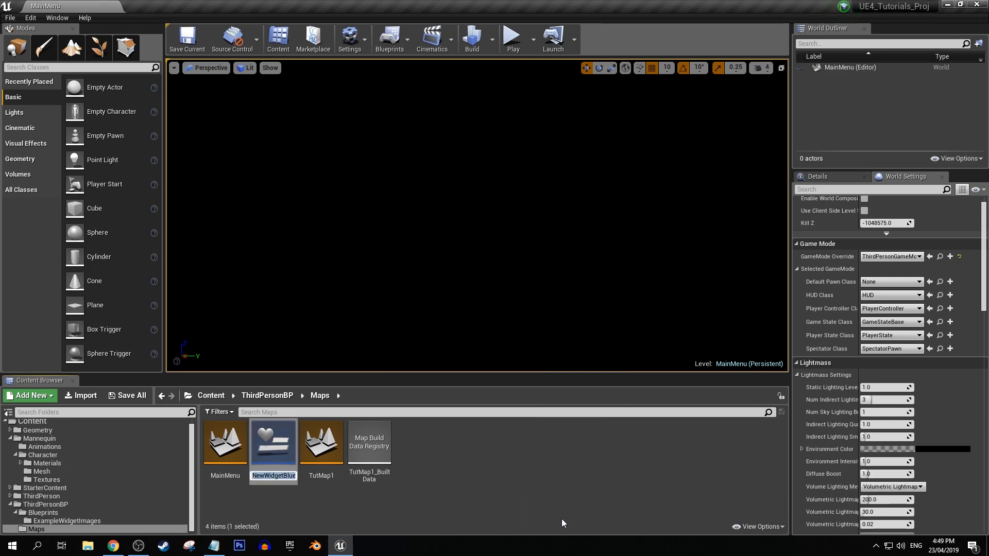
pyautogui.write('MainMenuHUD')
pyautogui.press('Return')
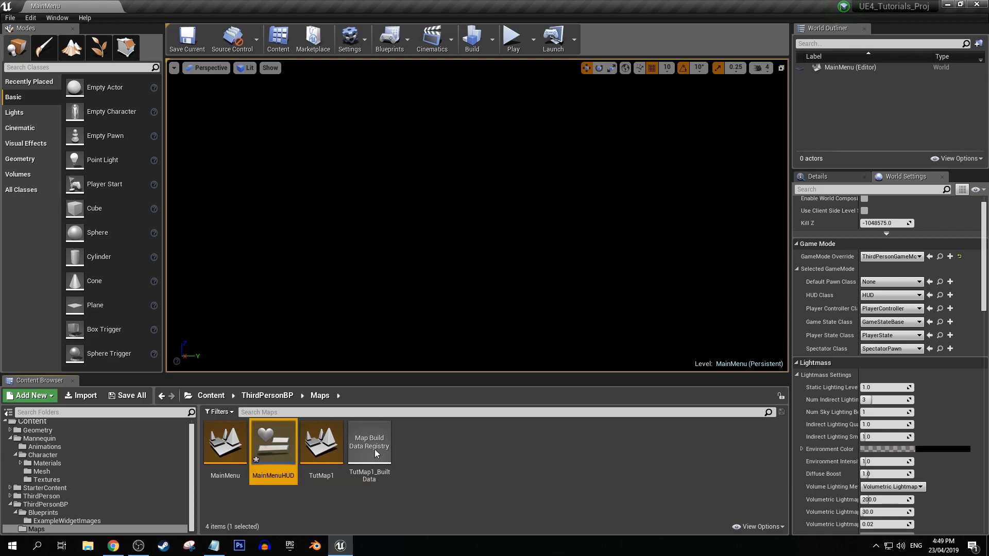
pyautogui.click(141, 400)
pyautogui.click(570, 371)
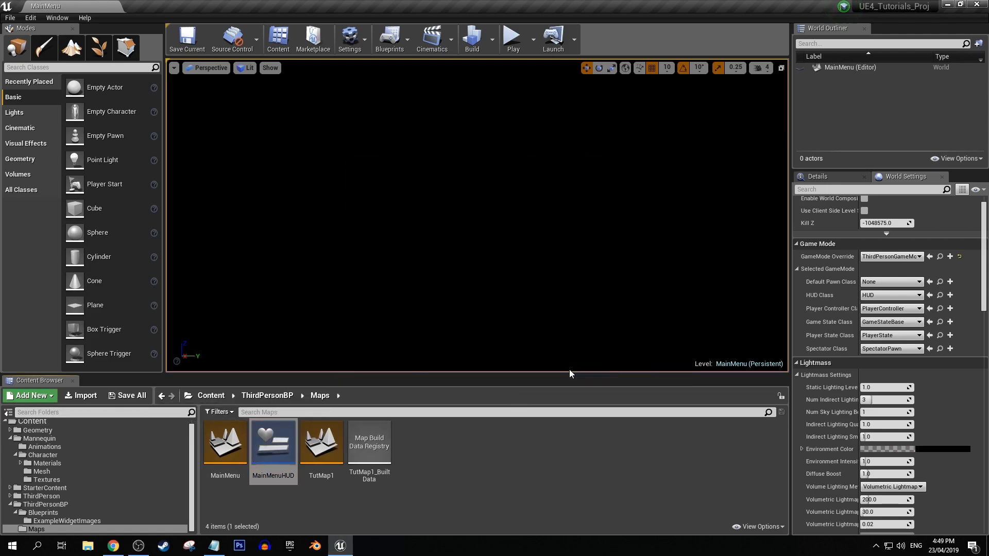
# Add a Vertical Box to the canvas of the MainMenuHUD widget and anchor it to the centre.
pyautogui.doubleClick(270, 446)
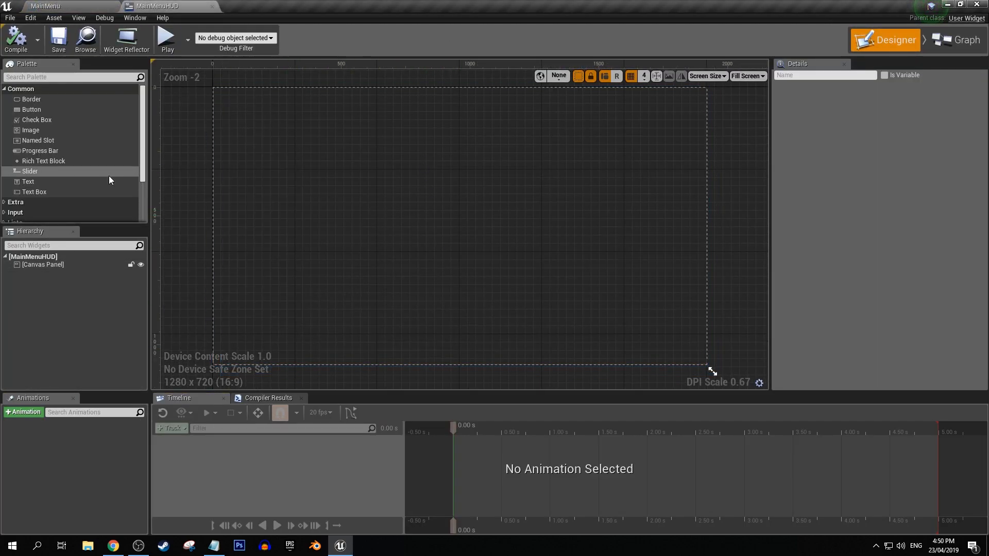
pyautogui.scroll(-3, 109, 176)
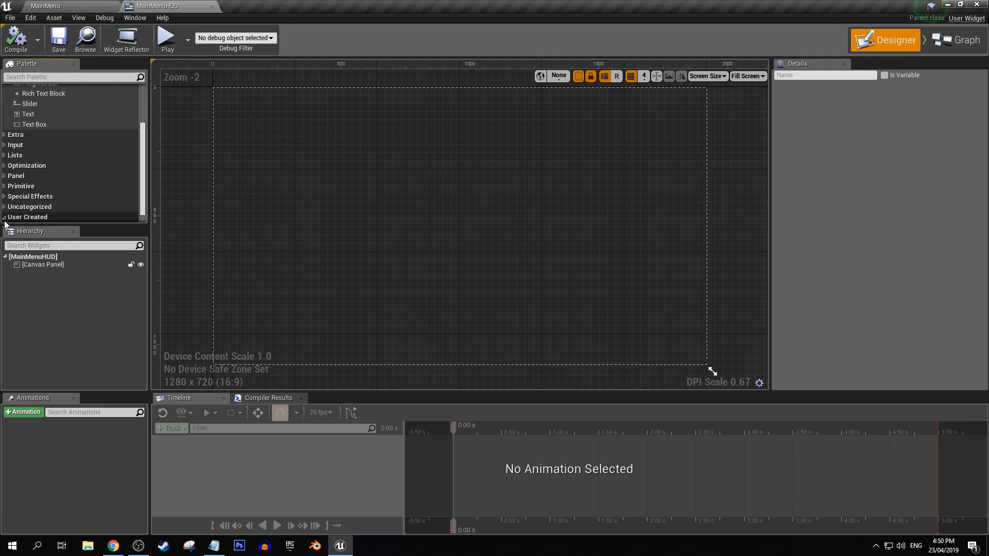
pyautogui.click(4, 196)
pyautogui.click(3, 176)
pyautogui.click(4, 166)
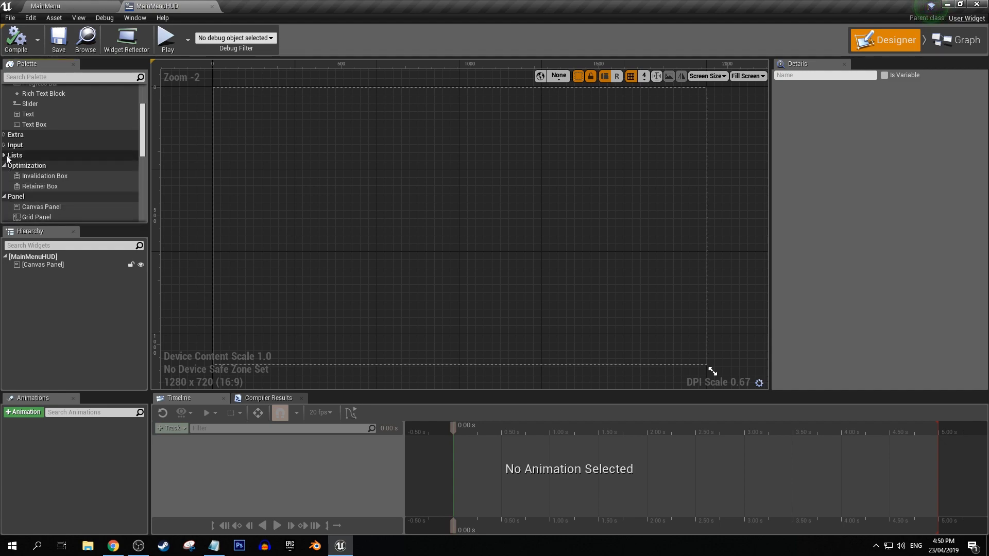
pyautogui.click(3, 156)
pyautogui.click(4, 146)
pyautogui.click(4, 135)
pyautogui.scroll(-3, 56, 140)
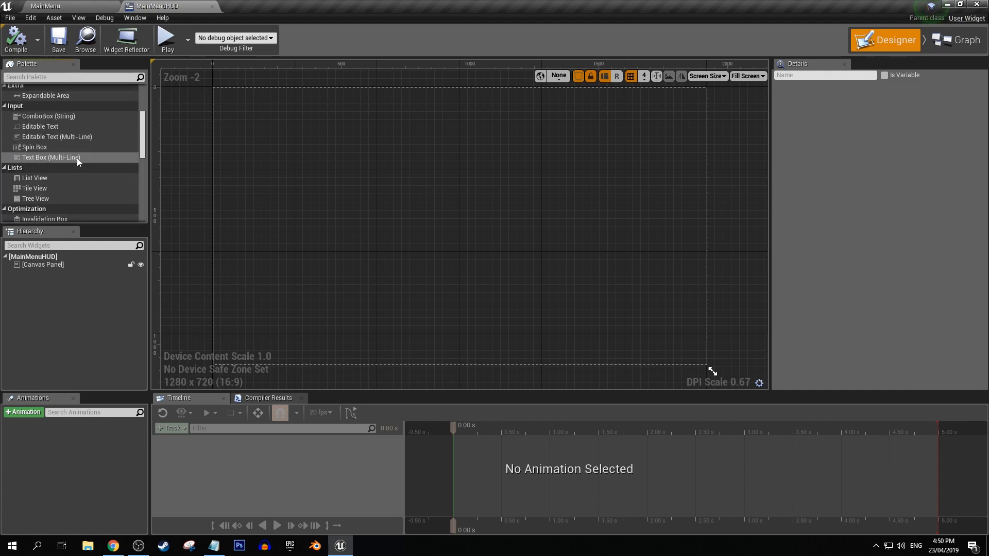
pyautogui.scroll(-4, 42, 141)
pyautogui.scroll(-4, 43, 144)
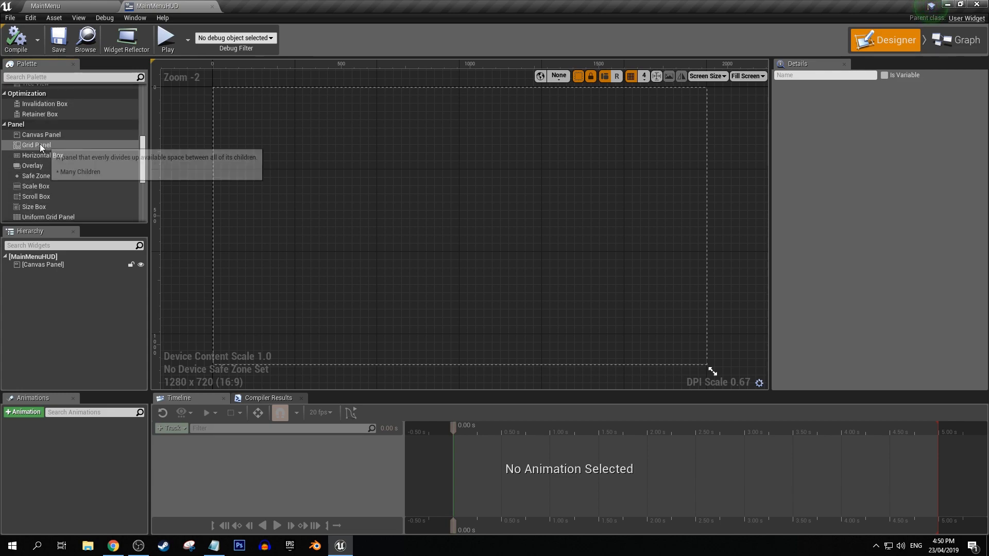
pyautogui.moveTo(39, 177); pyautogui.dragTo(383, 196)
pyautogui.click(860, 117)
pyautogui.click(902, 186)
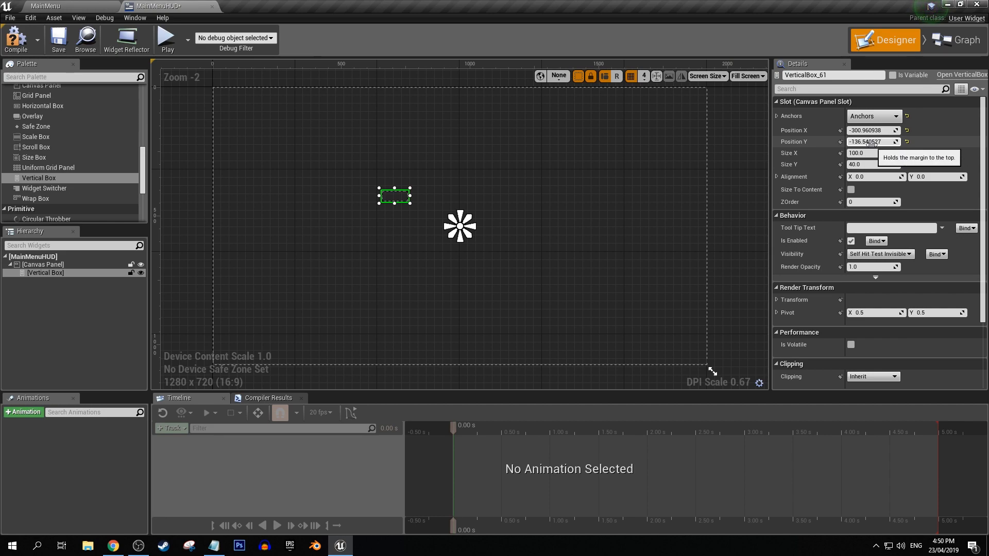
# Set the vertical box's Size X to 600 and Size Y to 900.
pyautogui.moveTo(865, 153)
pyautogui.mouseDown()
pyautogui.moveTo(917, 153)
pyautogui.moveTo(875, 153)
pyautogui.mouseUp()
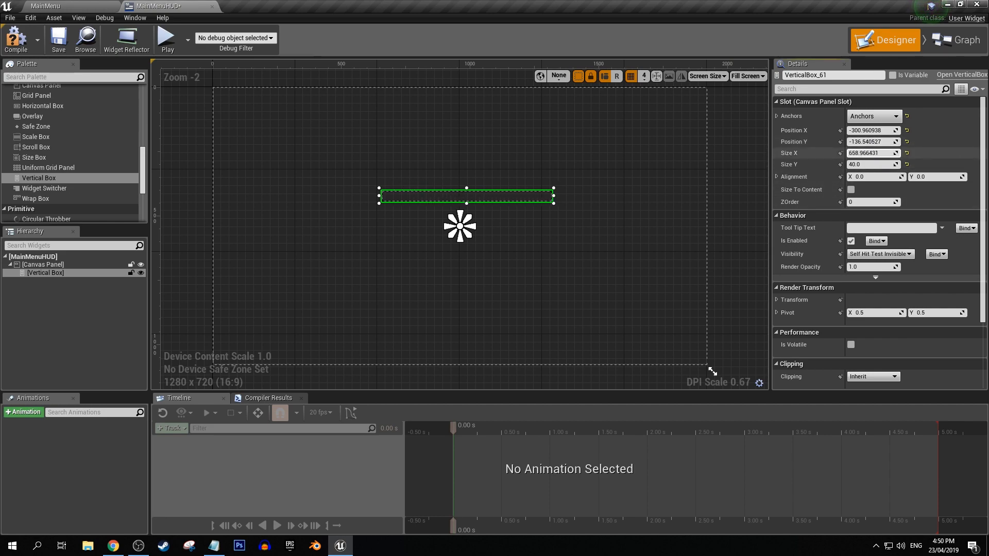
pyautogui.click(874, 153)
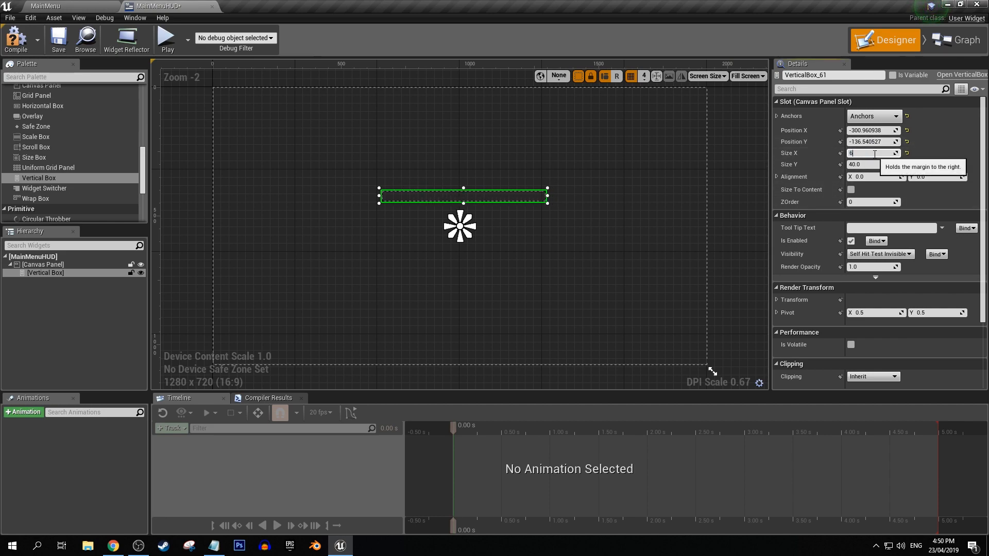
pyautogui.press('Return')
pyautogui.click(869, 164)
pyautogui.write('900')
pyautogui.press('Return')
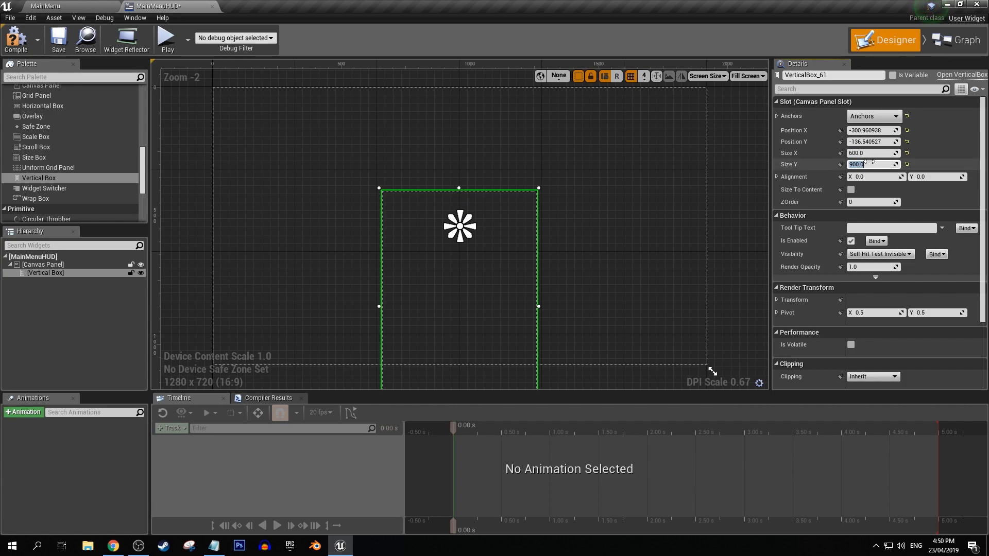
# Set the vertical box's Size Y to 800 and its Position Y to -400.
pyautogui.click(880, 145)
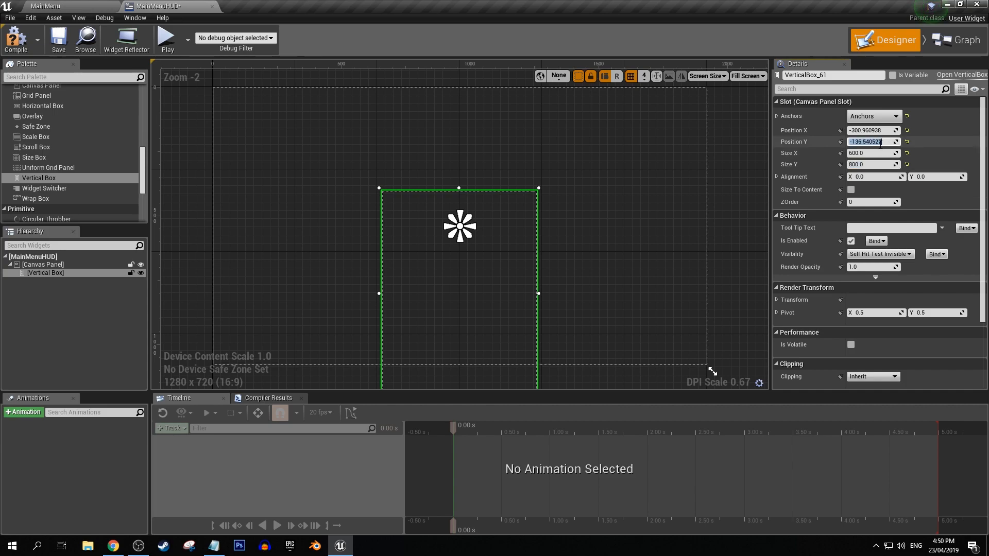
pyautogui.write('-400')
pyautogui.press('Return')
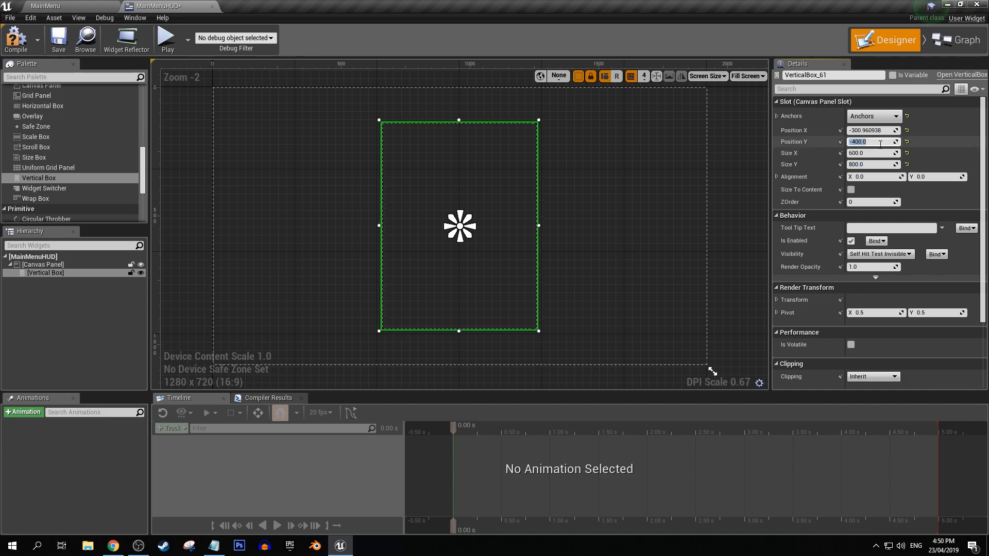
# Set the vertical box's Position X to -300.
pyautogui.moveTo(865, 130); pyautogui.dragTo(871, 128)
pyautogui.write('-')
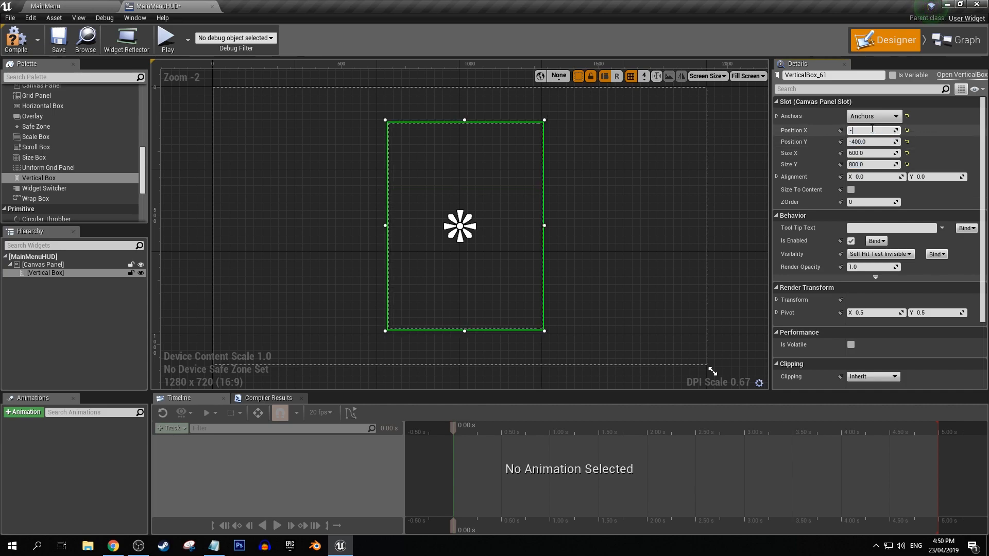
pyautogui.write('300')
pyautogui.press('Return')
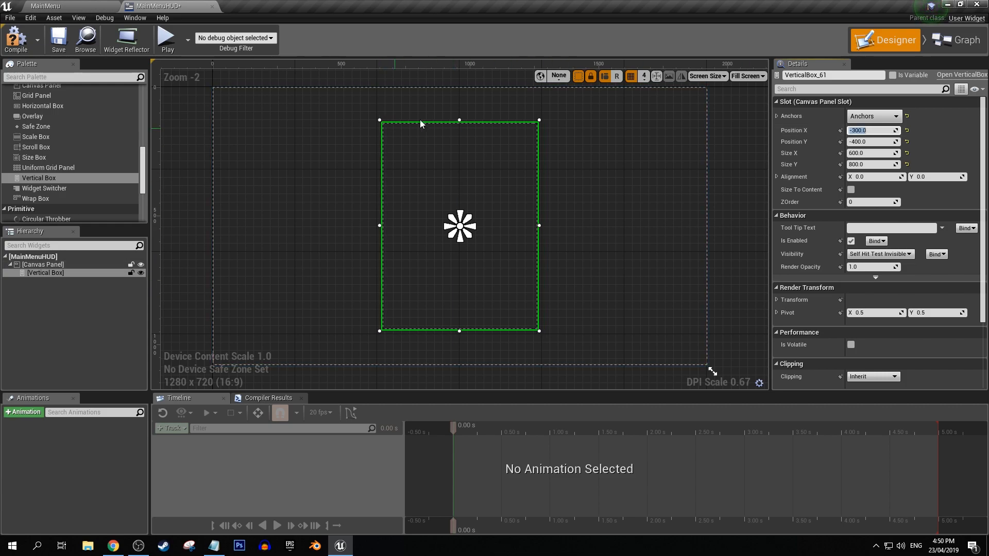
pyautogui.click(608, 186)
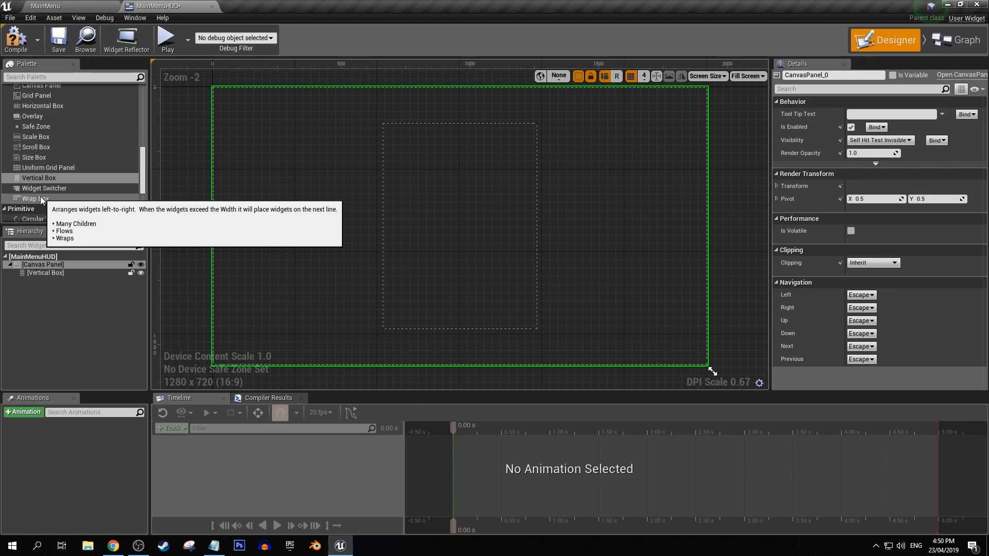
# Add an Image widget inside the vertical box of the MainMenuHUD widget.
pyautogui.scroll(2, 44, 154)
pyautogui.scroll(5, 36, 144)
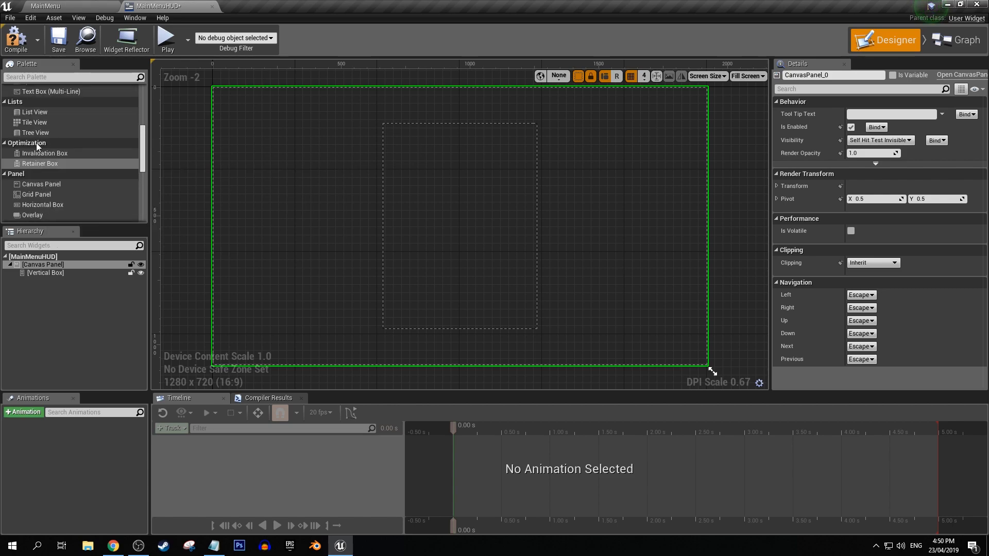
pyautogui.scroll(5, 36, 143)
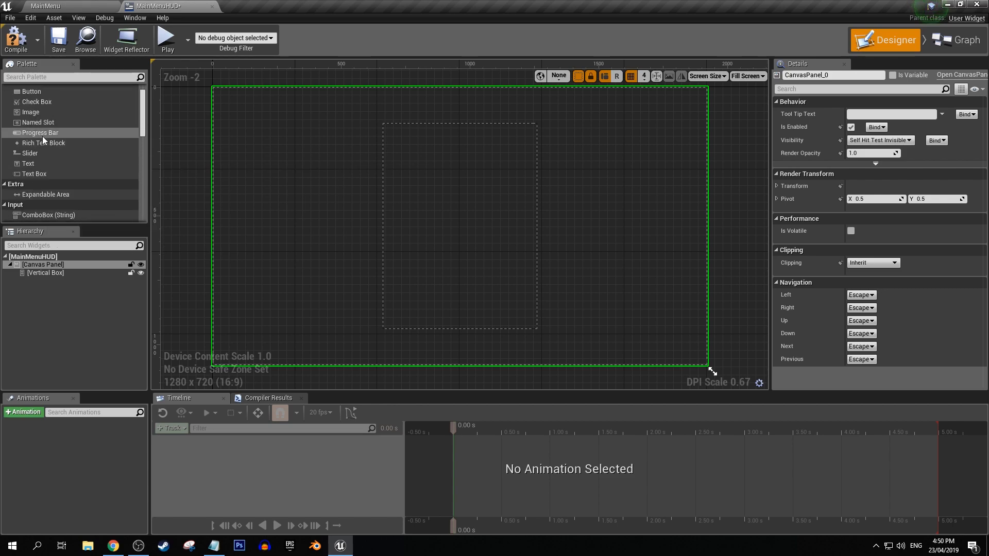
pyautogui.moveTo(35, 112); pyautogui.dragTo(40, 274)
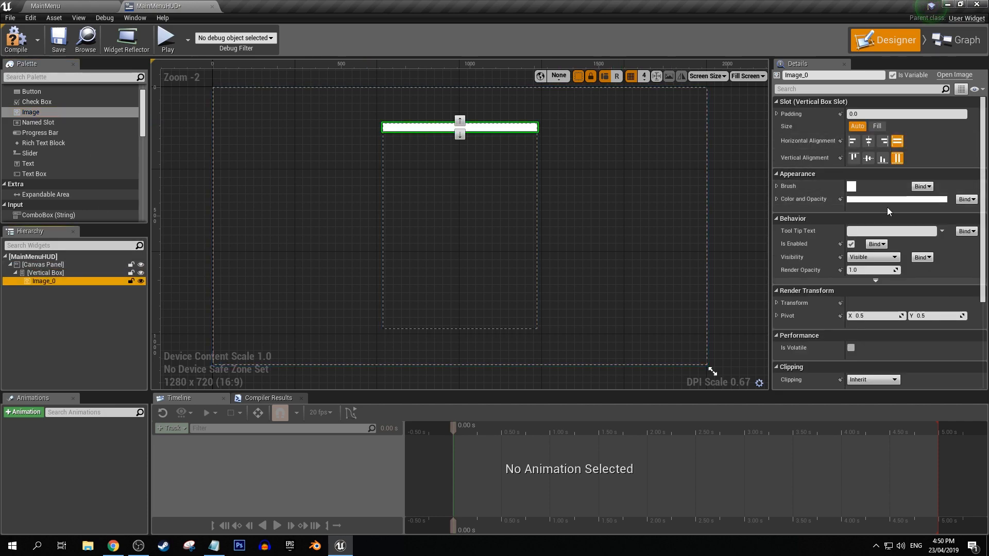
# Assign the TitleOfficialLogo texture as the brush image of the new Image widget.
pyautogui.click(776, 200)
pyautogui.click(776, 186)
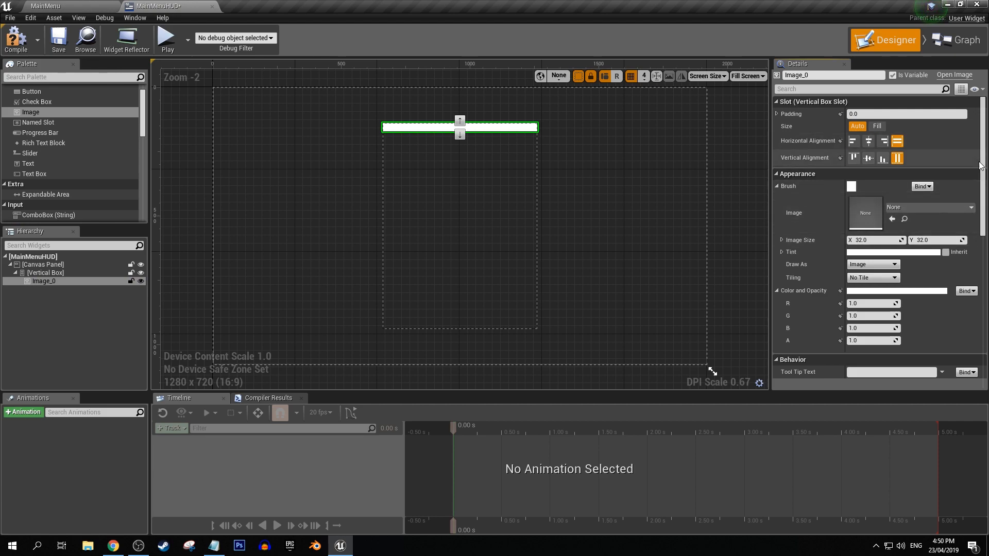
pyautogui.click(910, 206)
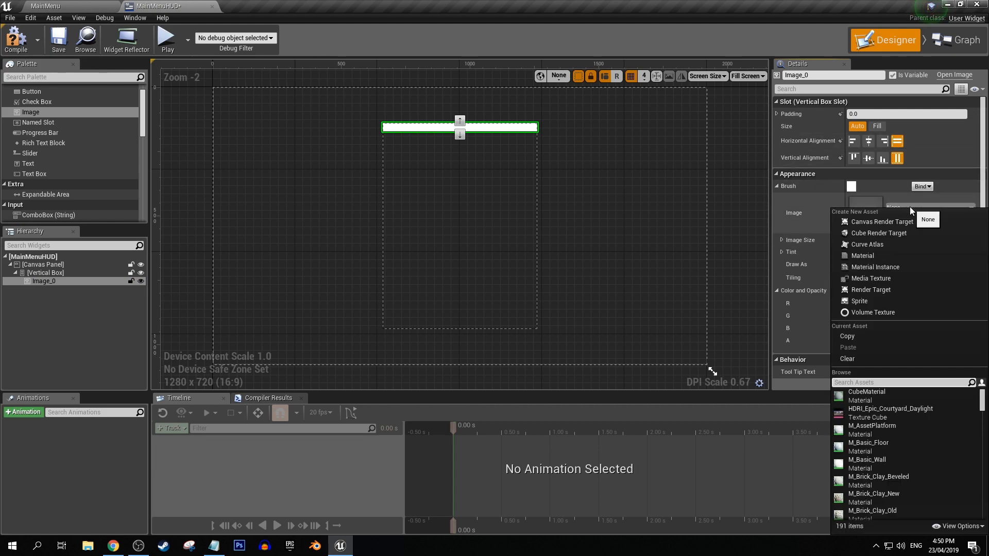
pyautogui.write('poly')
pyautogui.press('BackSpace')
pyautogui.press('BackSpace')
pyautogui.write('logo')
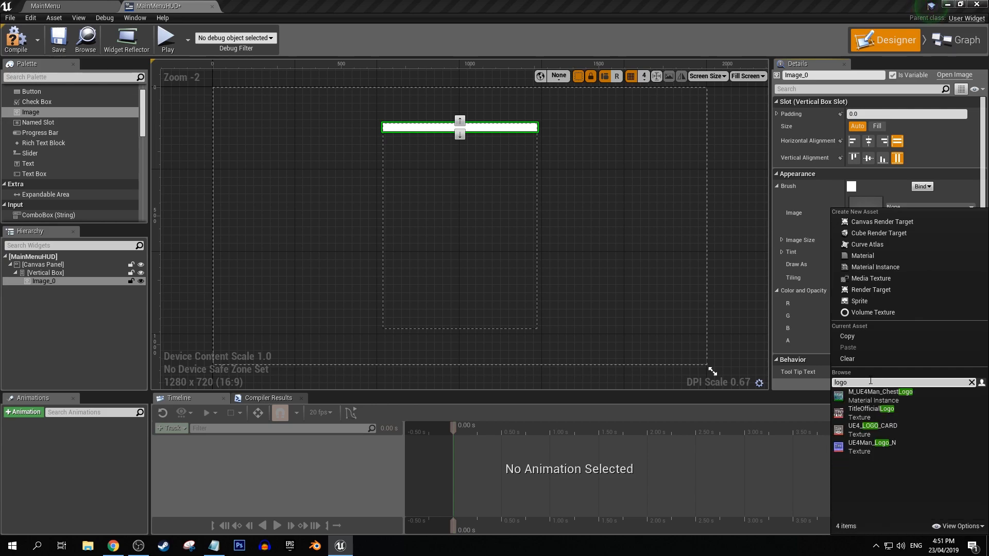
pyautogui.click(874, 413)
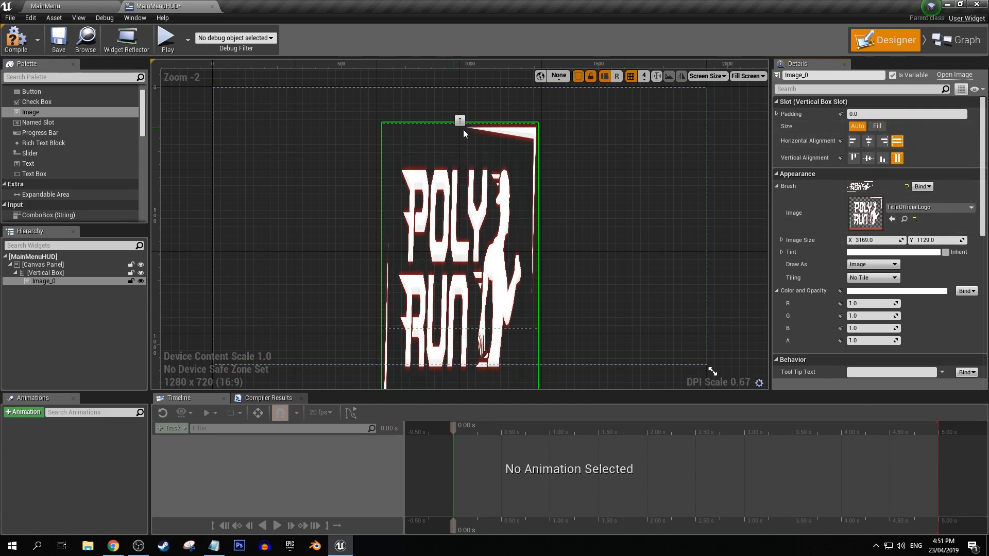
# Resize the logo image to about 625 by 270 and align it horizontally to the centre.
pyautogui.moveTo(926, 236)
pyautogui.mouseDown()
pyautogui.moveTo(849, 237)
pyautogui.moveTo(903, 241)
pyautogui.mouseUp()
pyautogui.click(869, 141)
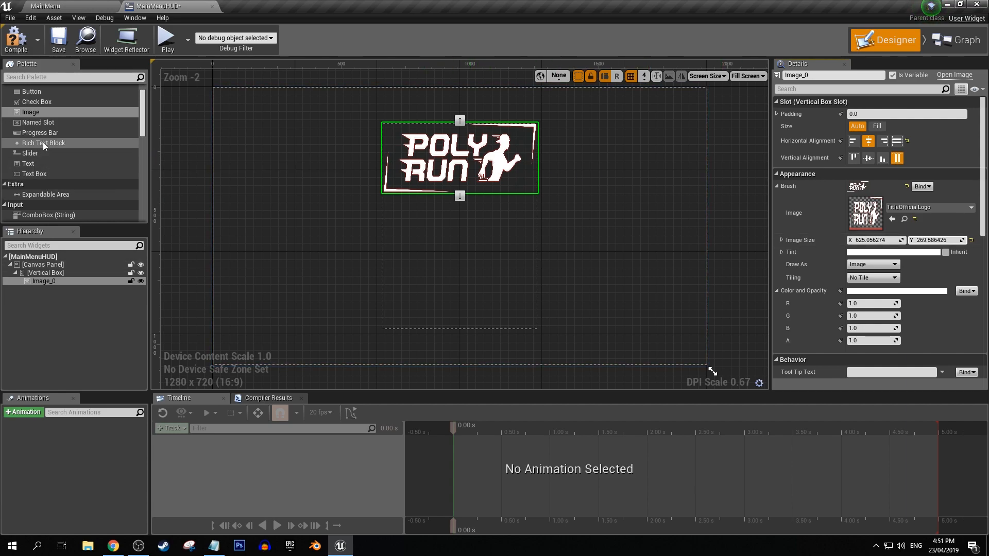
# Add three Button widgets to the vertical box below the logo image.
pyautogui.scroll(1, 44, 124)
pyautogui.moveTo(31, 108); pyautogui.dragTo(45, 287)
pyautogui.moveTo(32, 107); pyautogui.dragTo(41, 281)
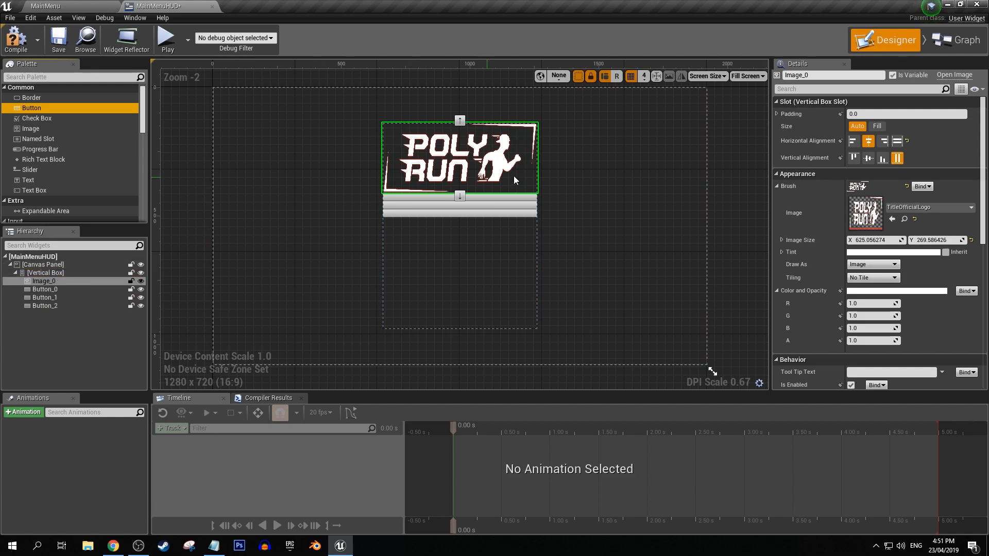
# Set the horizontal alignment of all three buttons in the vertical box to centre.
pyautogui.click(424, 209)
pyautogui.scroll(2, 424, 209)
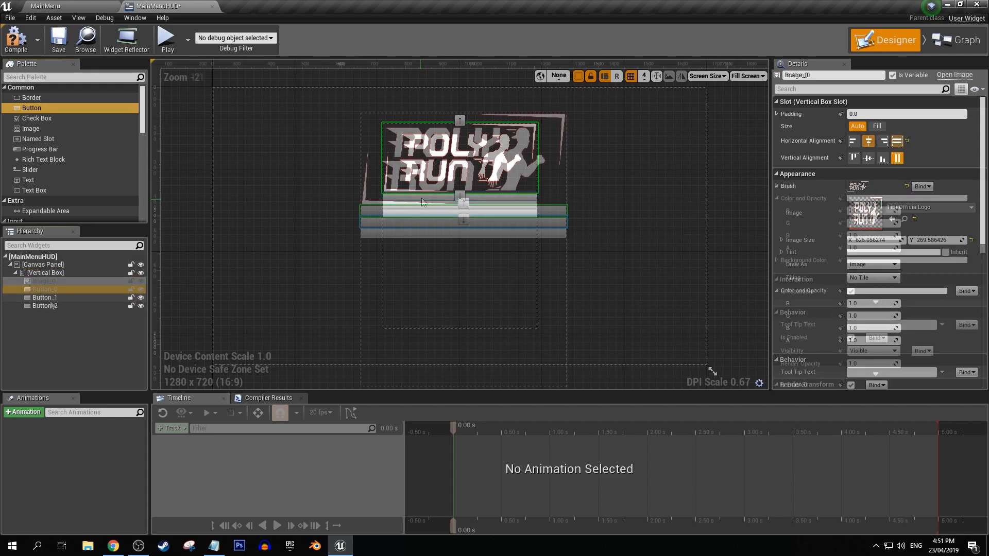
pyautogui.click(868, 142)
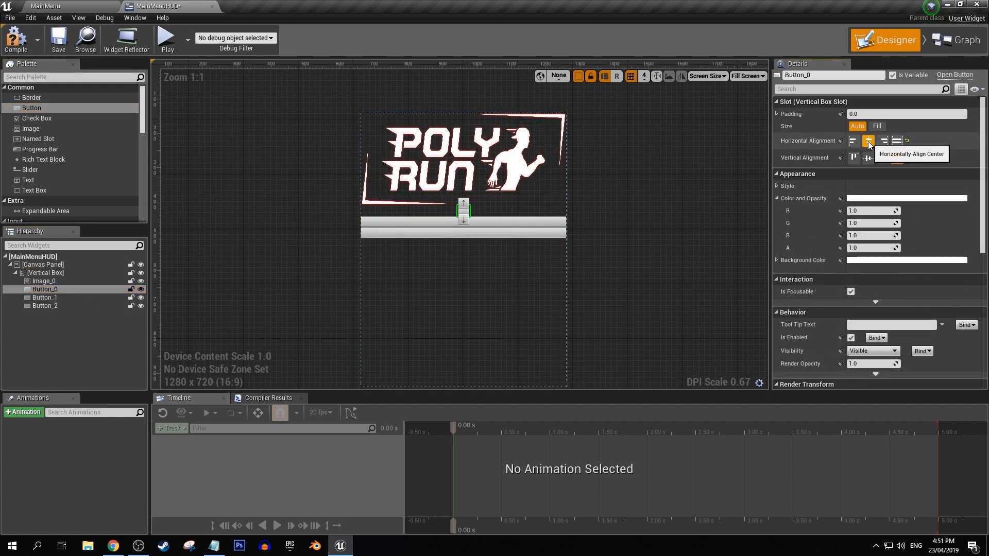
pyautogui.click(47, 298)
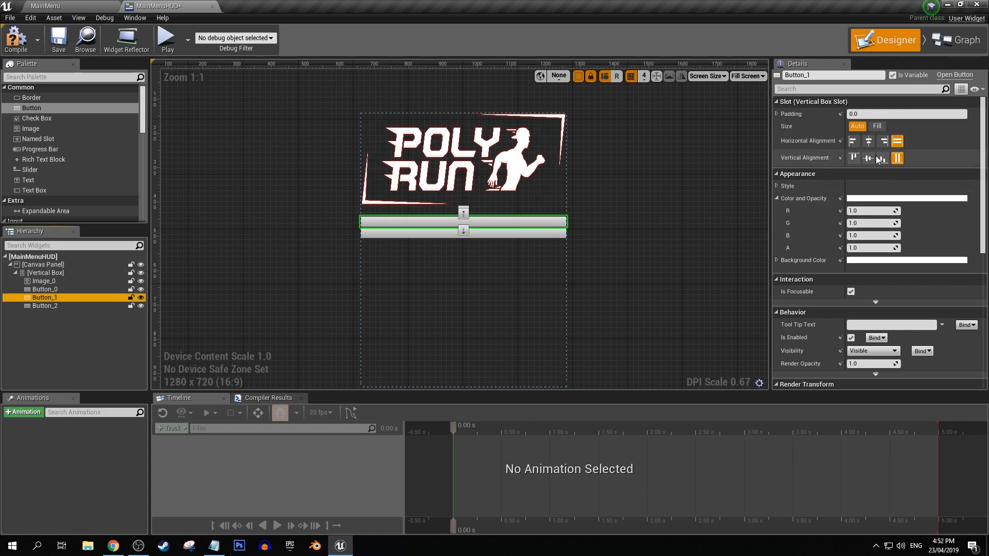
pyautogui.click(869, 141)
pyautogui.click(53, 306)
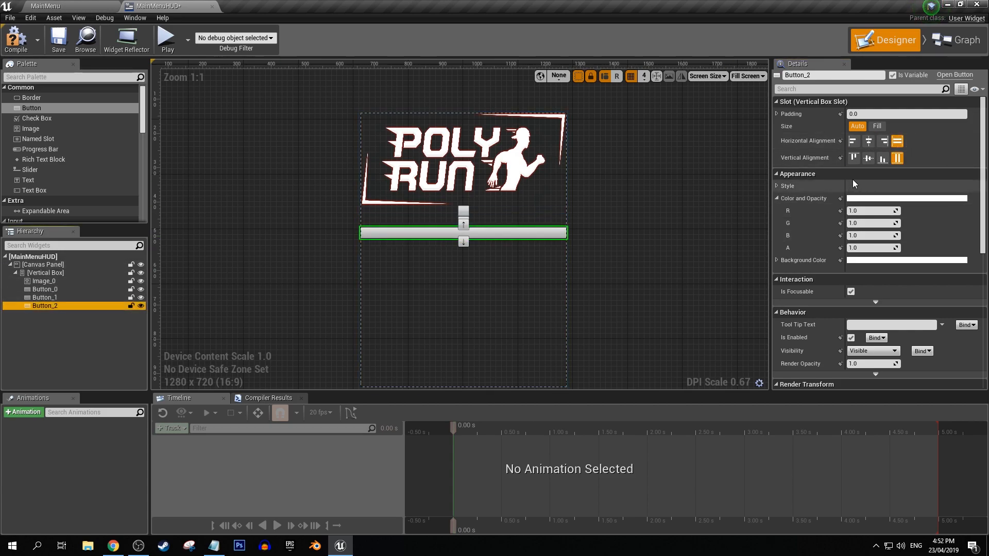
pyautogui.click(869, 141)
pyautogui.click(138, 255)
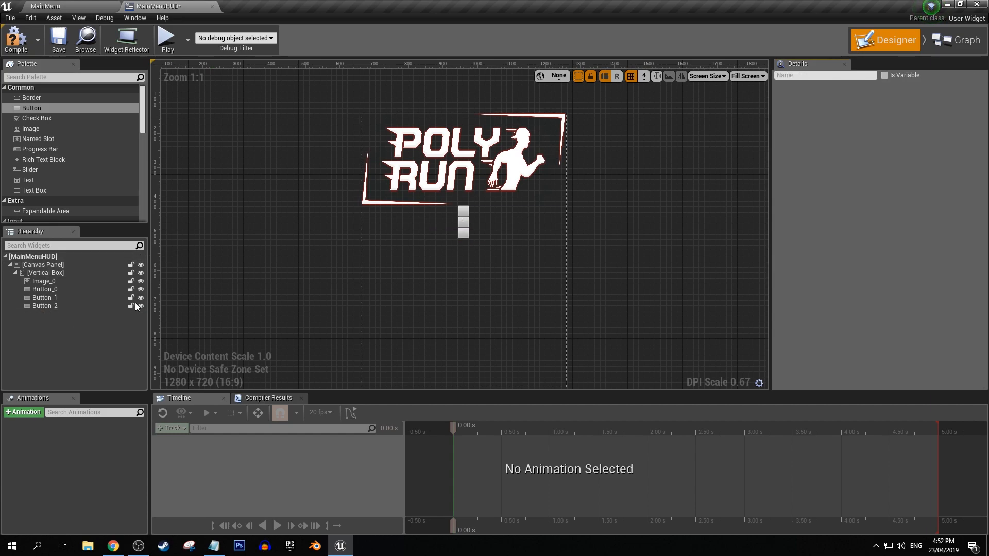
# Add a Text widget to the first button and set its text to PLAY.
pyautogui.moveTo(56, 179); pyautogui.dragTo(56, 290)
pyautogui.click(54, 297)
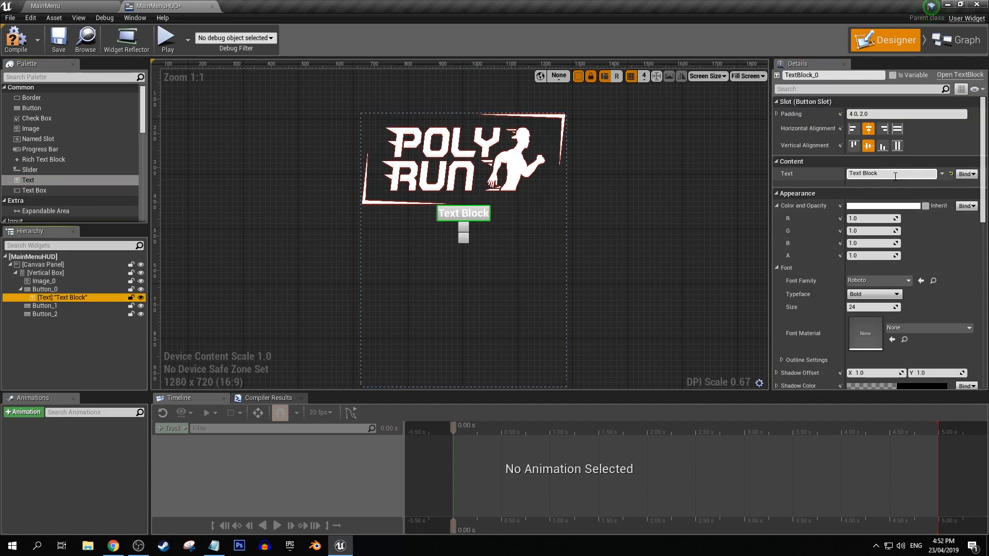
pyautogui.click(876, 173)
pyautogui.write('PLAY')
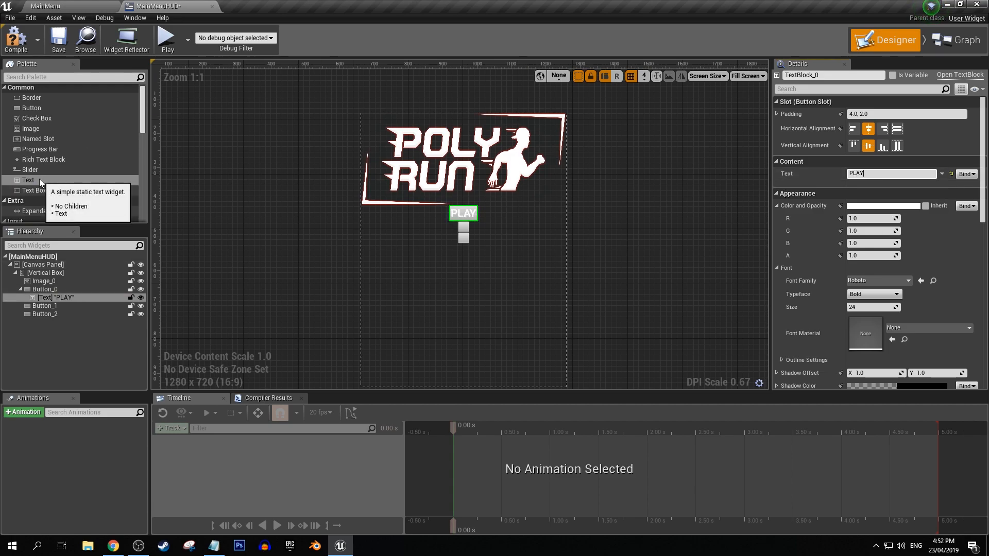
# Copy the PLAY text widget into the second and third buttons.
pyautogui.click(59, 298)
pyautogui.click(54, 305)
pyautogui.hotkey('ctrl', 'v')
pyautogui.click(45, 322)
pyautogui.hotkey('ctrl', 'v')
# Set the second button's text to OPTIONS and the third button's text to QUIT.
pyautogui.click(55, 314)
pyautogui.click(886, 174)
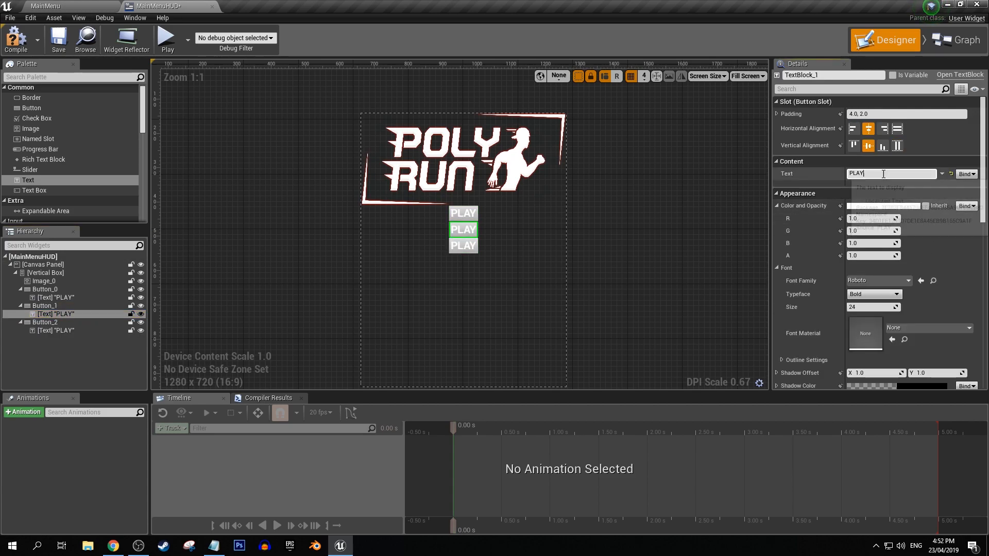
pyautogui.write('OPTIONS')
pyautogui.click(55, 331)
pyautogui.click(884, 176)
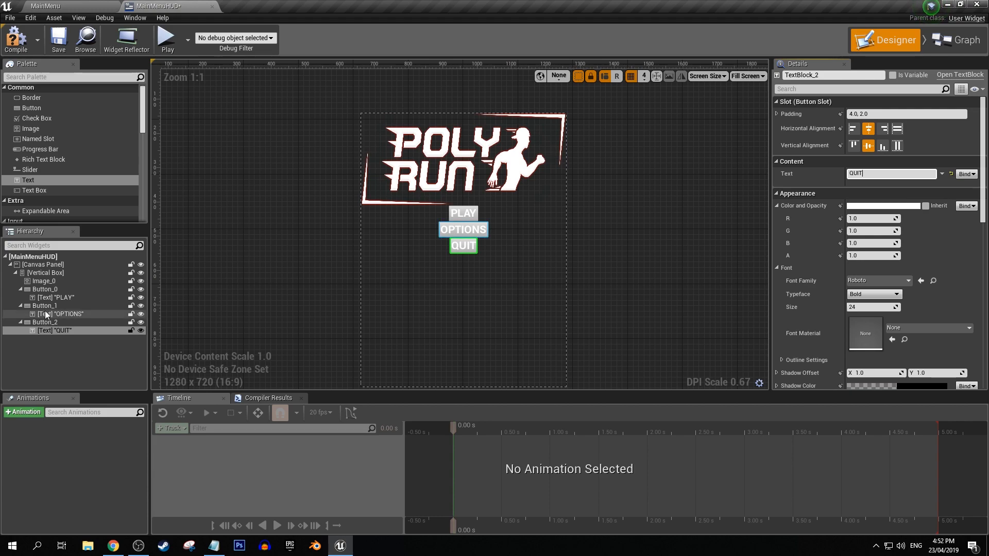
# Rename the three buttons PlayButton, OptionsButton and QuitButton to match their texts.
pyautogui.click(49, 290)
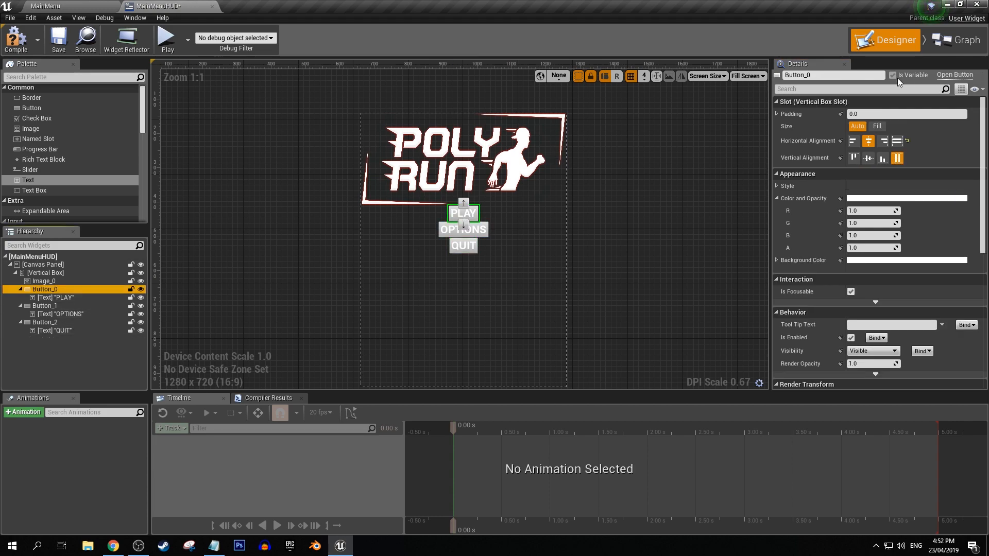
pyautogui.click(829, 74)
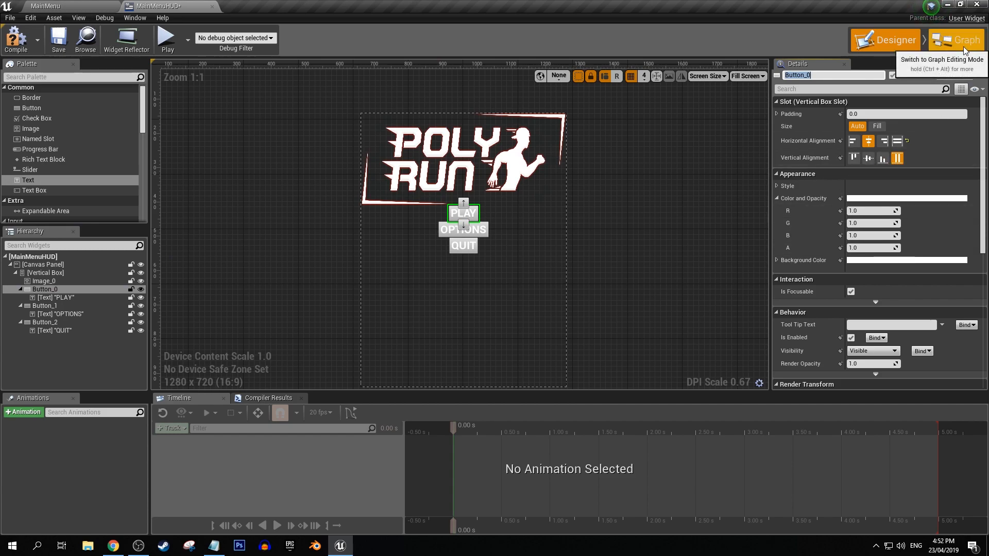
pyautogui.write('PlayButton')
pyautogui.press('Return')
pyautogui.click(44, 305)
pyautogui.click(867, 74)
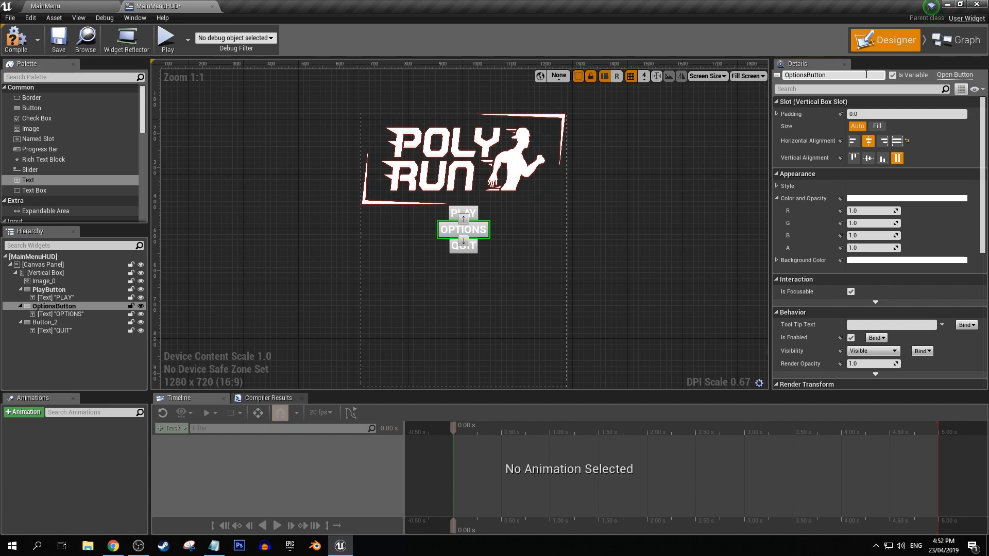
pyautogui.click(45, 322)
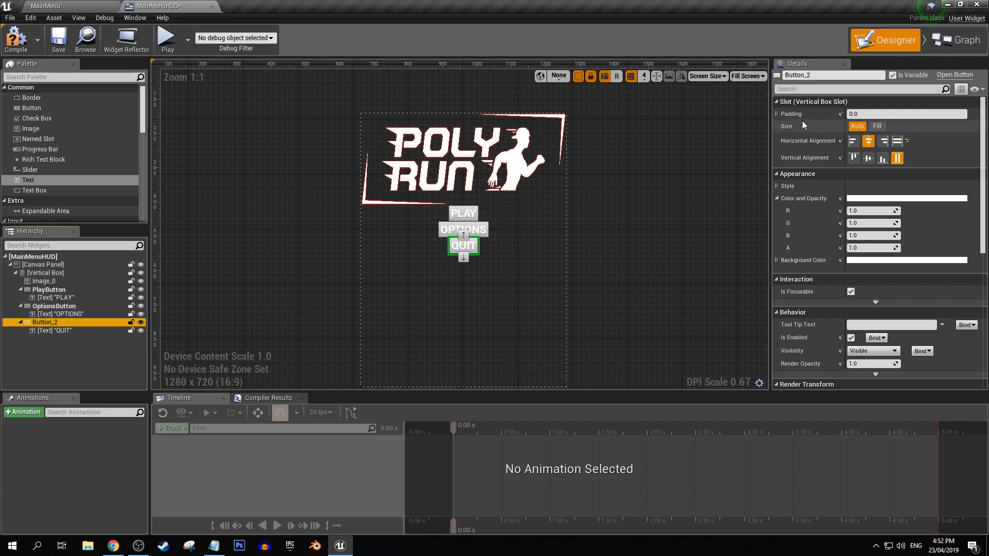
pyautogui.click(823, 76)
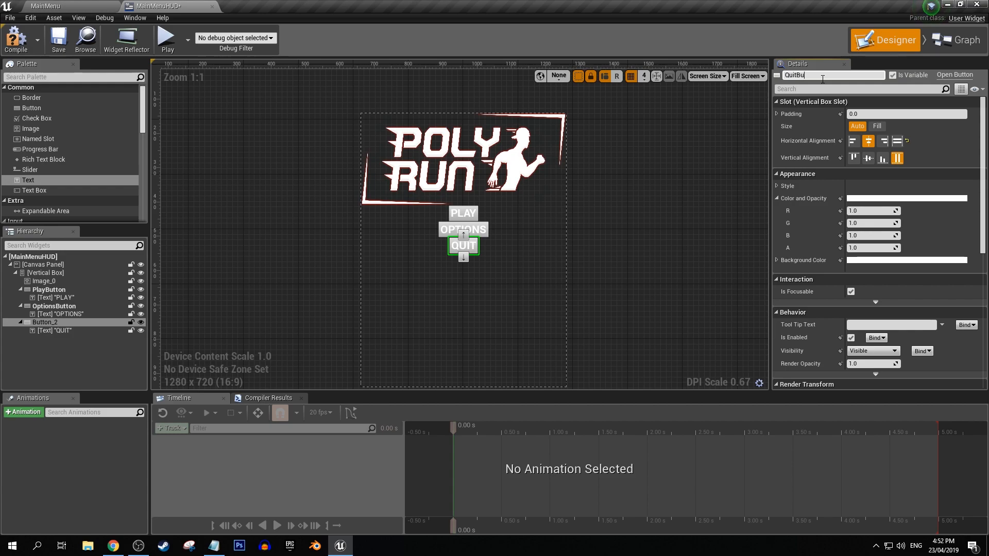
# Rename the logo image widget as GameLogo.
pyautogui.click(43, 281)
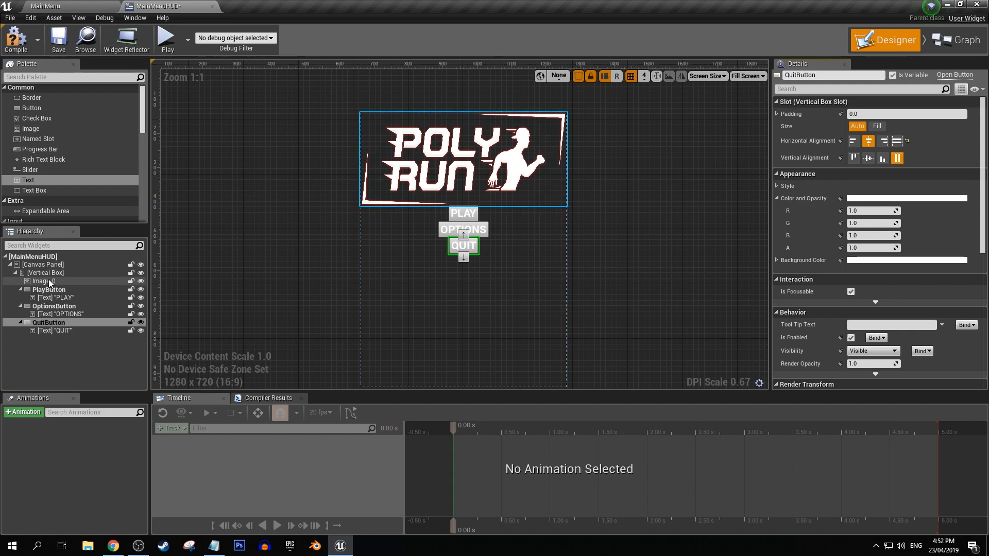
pyautogui.click(831, 76)
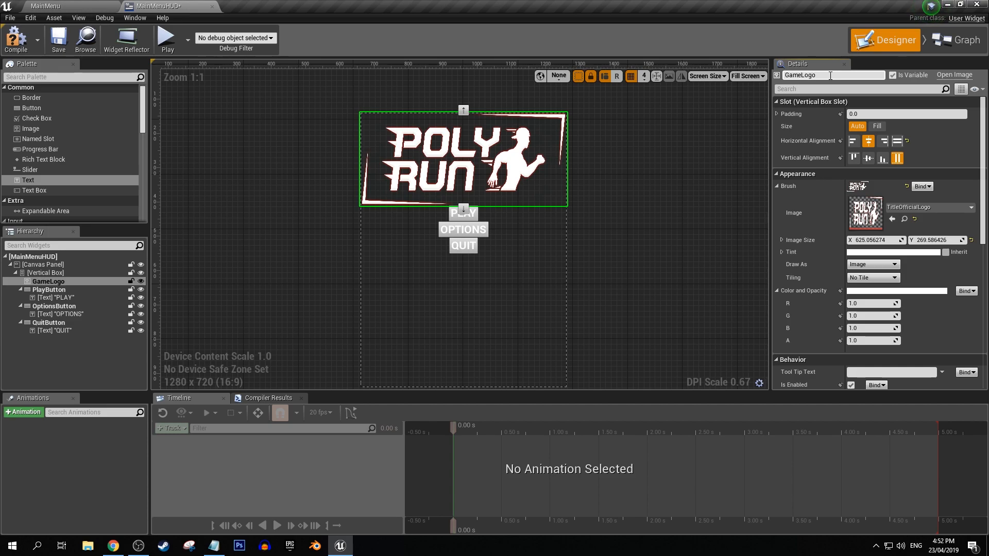
pyautogui.write('GameLogo')
# Select PlayButton, OptionsButton and QuitButton together and expand their Normal, Hovered, Pressed and Disabled style settings.
pyautogui.click(49, 289)
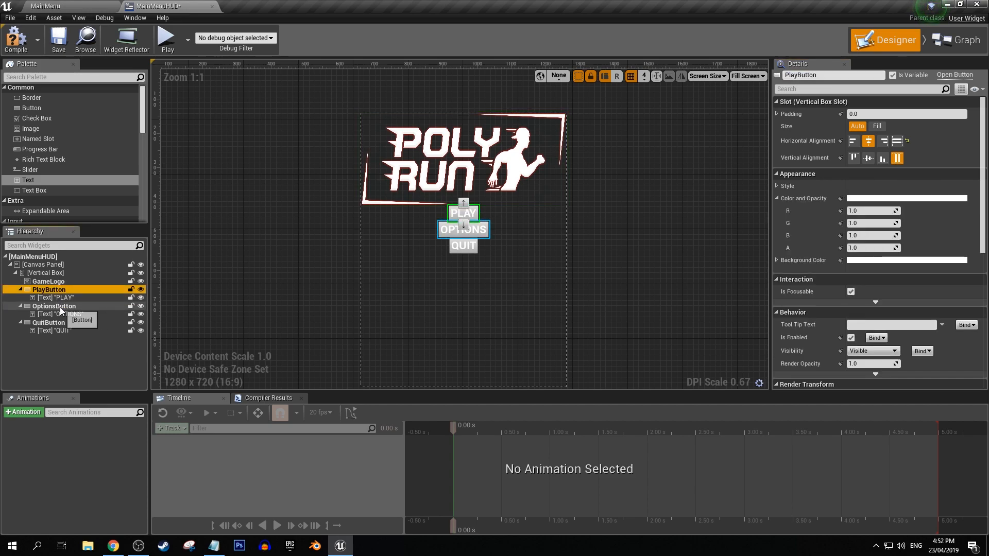
pyautogui.keyDown('ctrl'); pyautogui.click(54, 306); pyautogui.keyUp('ctrl')
pyautogui.keyDown('ctrl'); pyautogui.click(58, 324); pyautogui.keyUp('ctrl')
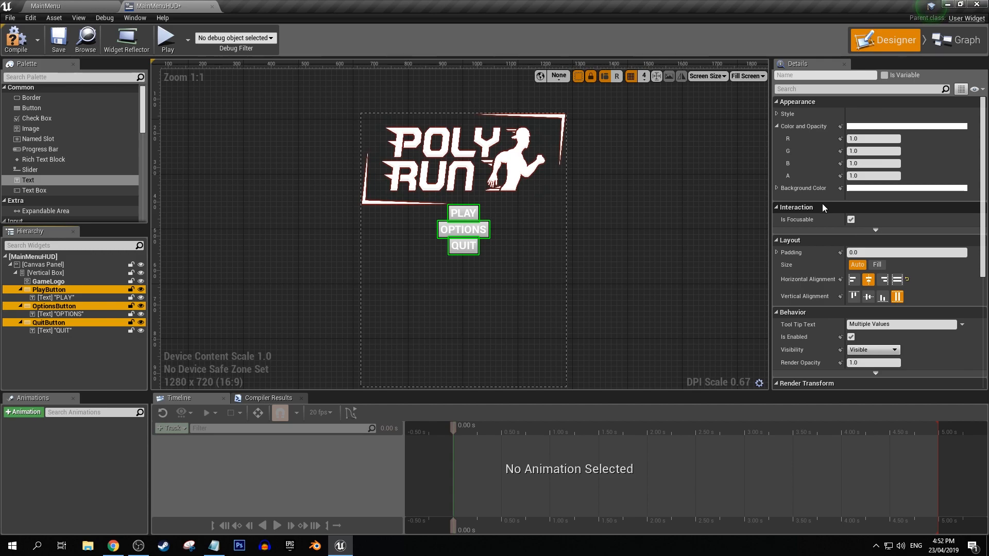
pyautogui.click(776, 114)
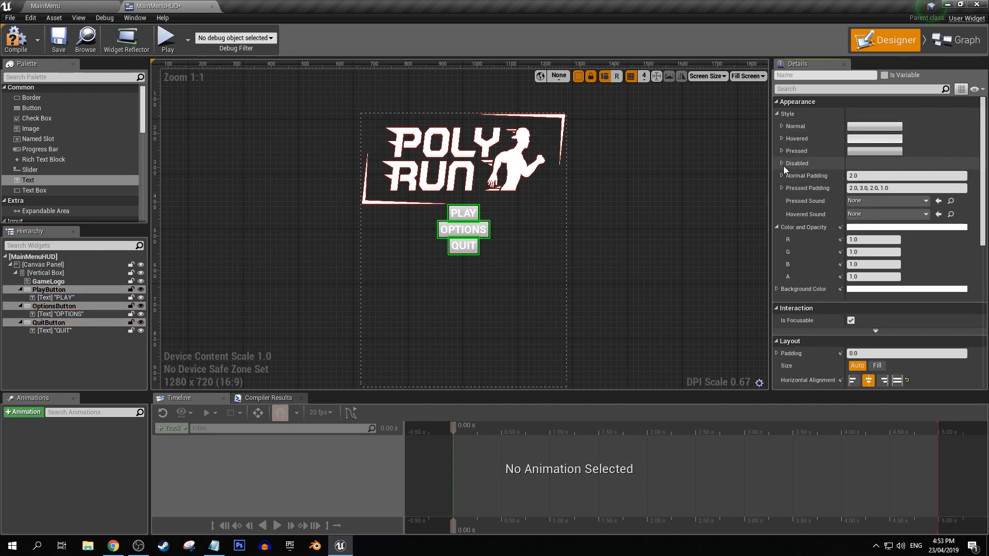
pyautogui.click(783, 164)
pyautogui.click(782, 151)
pyautogui.click(782, 139)
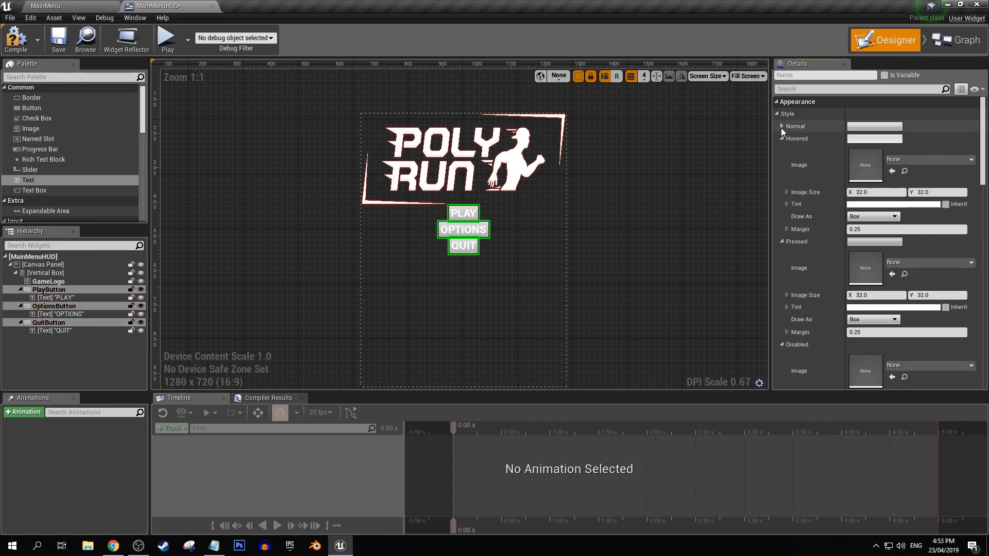
pyautogui.click(782, 126)
# Set the three buttons' Normal style image to select_play_button_bg and have it drawn as Image.
pyautogui.click(917, 150)
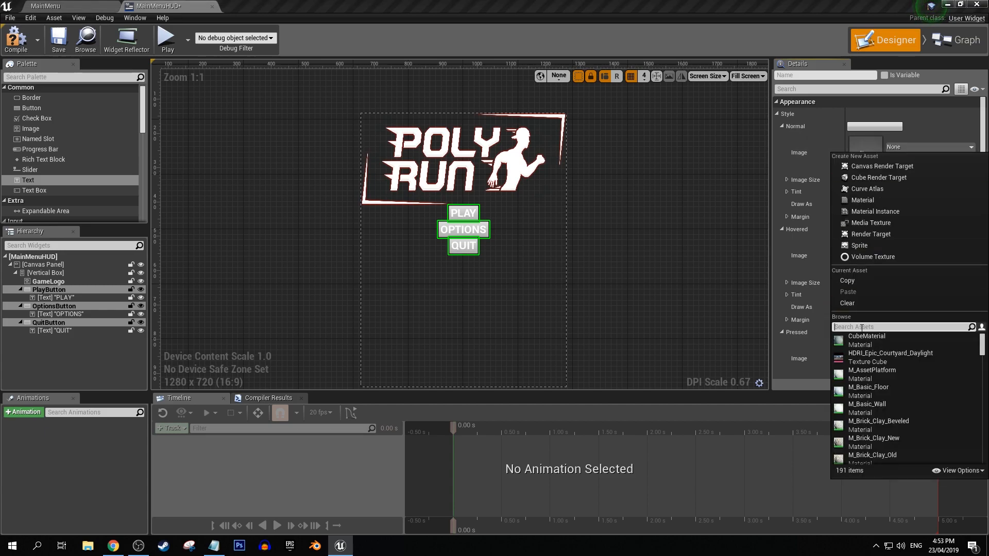
pyautogui.write('pre')
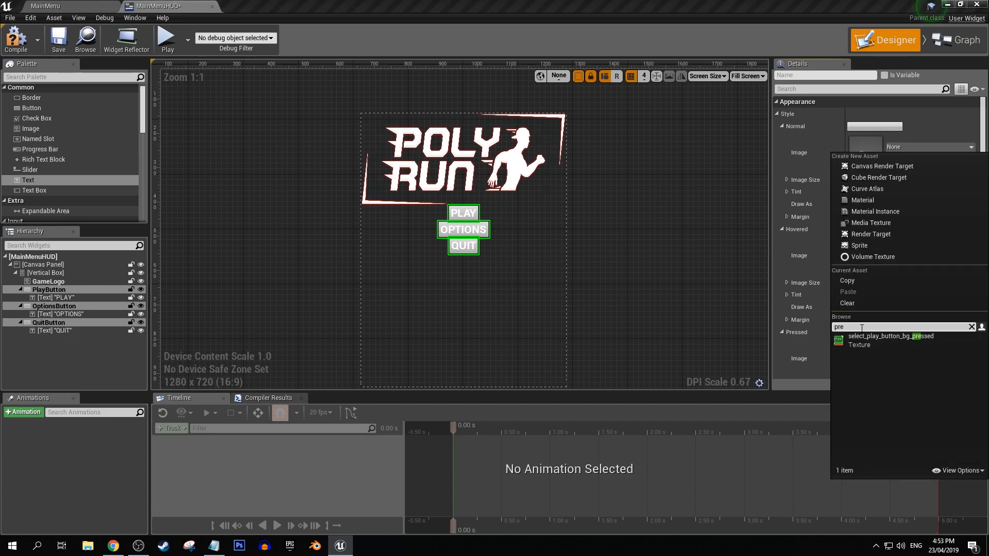
pyautogui.press('BackSpace')
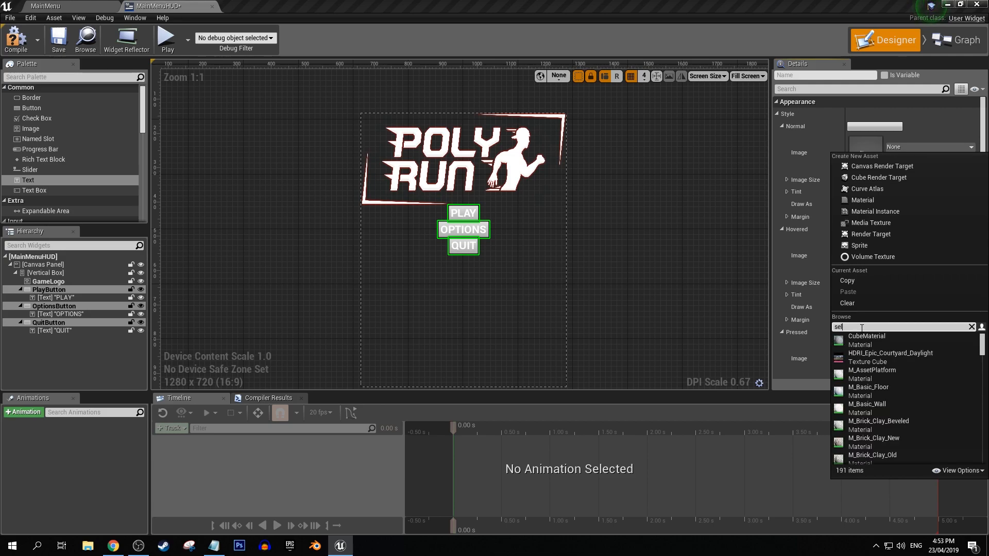
pyautogui.click(861, 336)
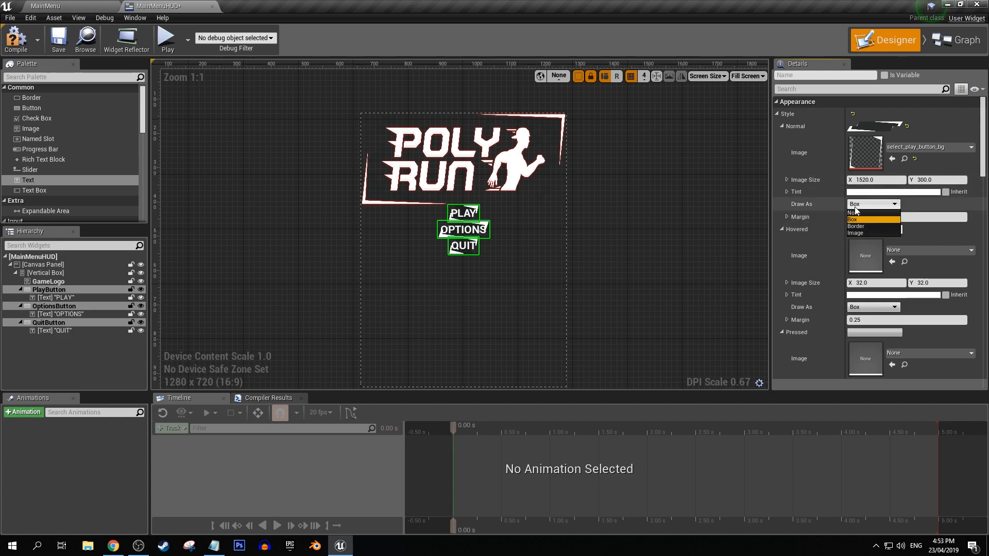
pyautogui.scroll(5, 438, 233)
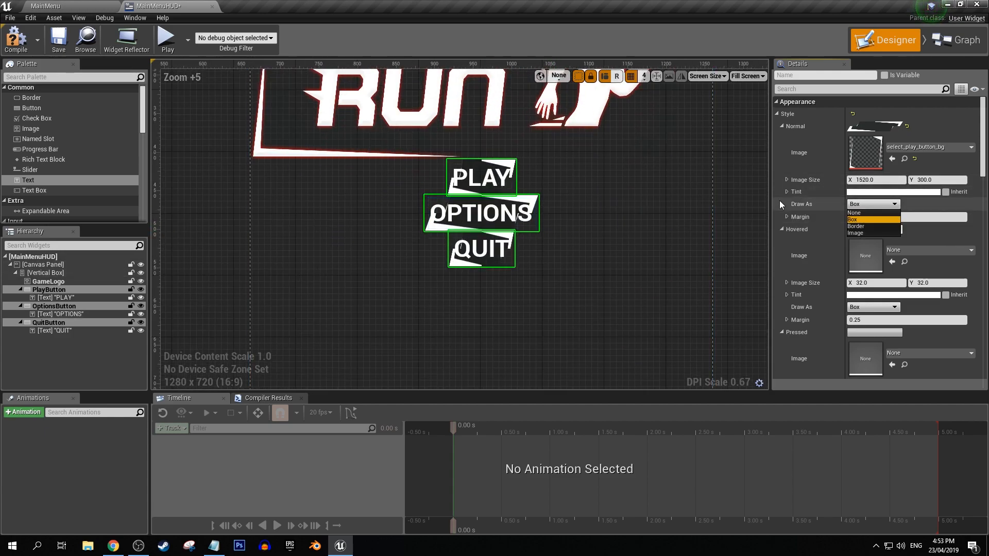
pyautogui.click(864, 233)
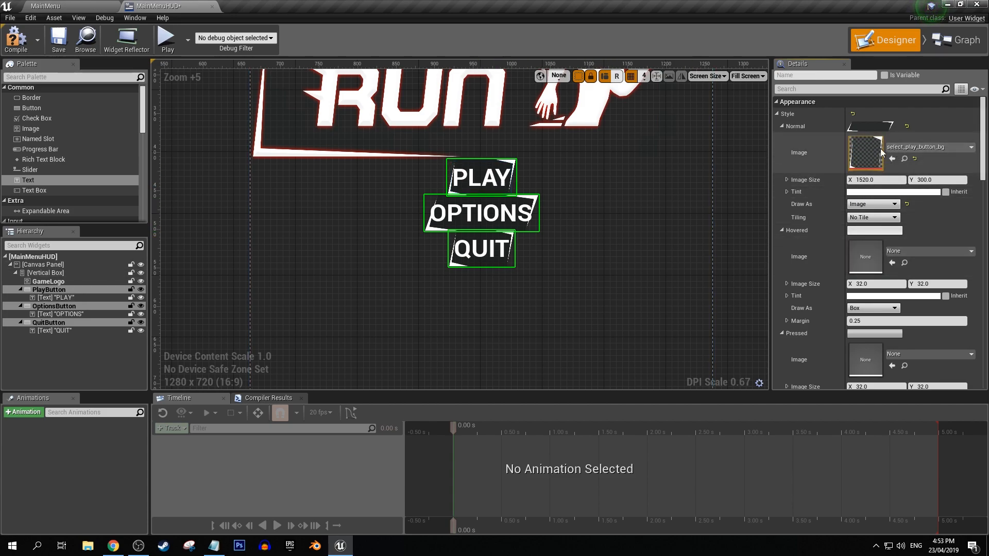
# Set the three buttons' Hovered style image to select_play_button_bg_pressed and have it drawn as Image.
pyautogui.click(892, 252)
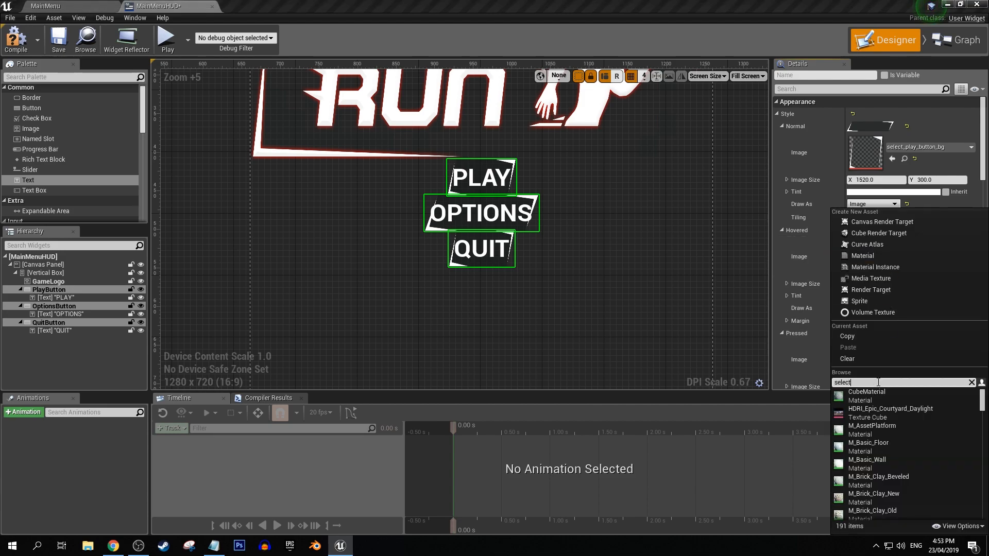
pyautogui.click(867, 409)
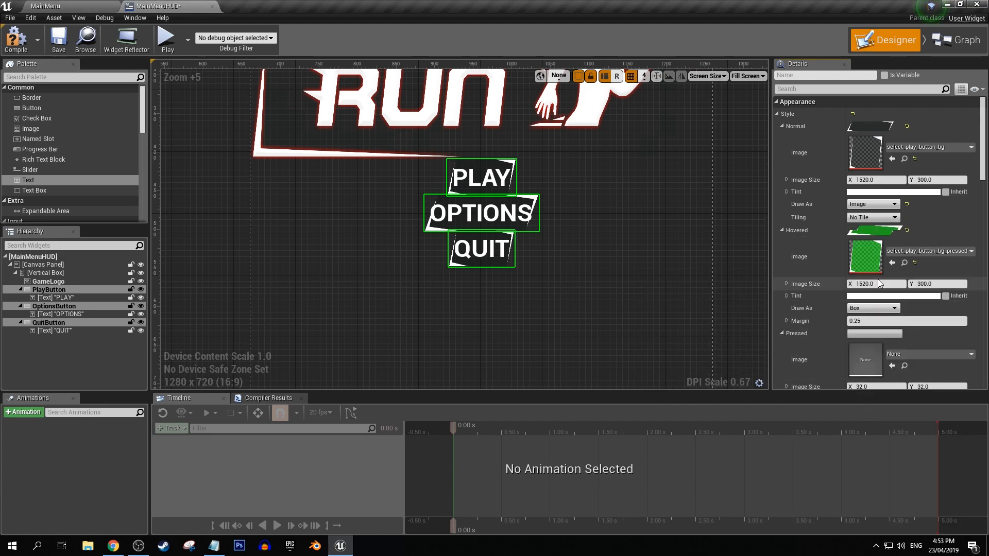
pyautogui.click(871, 308)
pyautogui.click(855, 335)
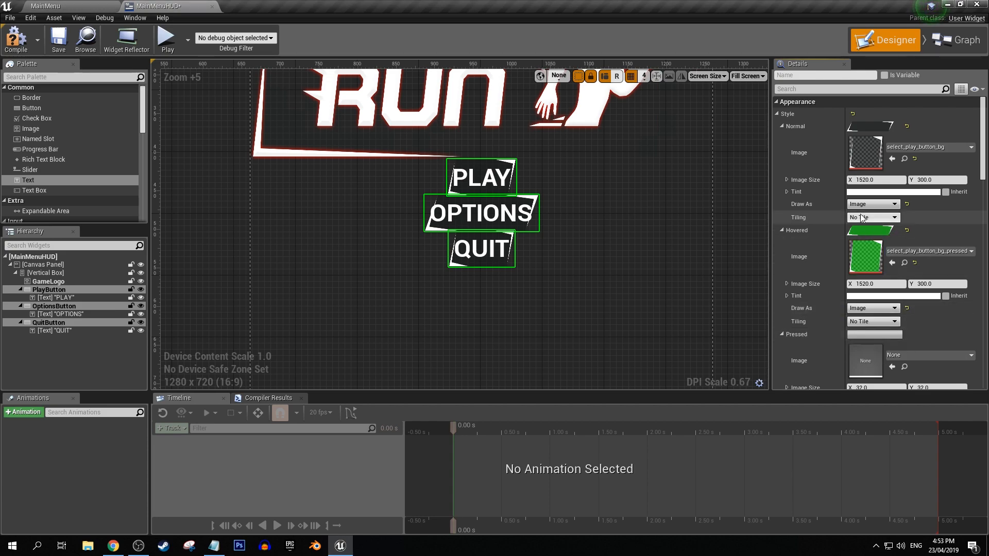
# Set the three buttons' Pressed style image to select_play_button_bg_pressed and have it drawn as Image.
pyautogui.scroll(-4, 922, 299)
pyautogui.click(908, 275)
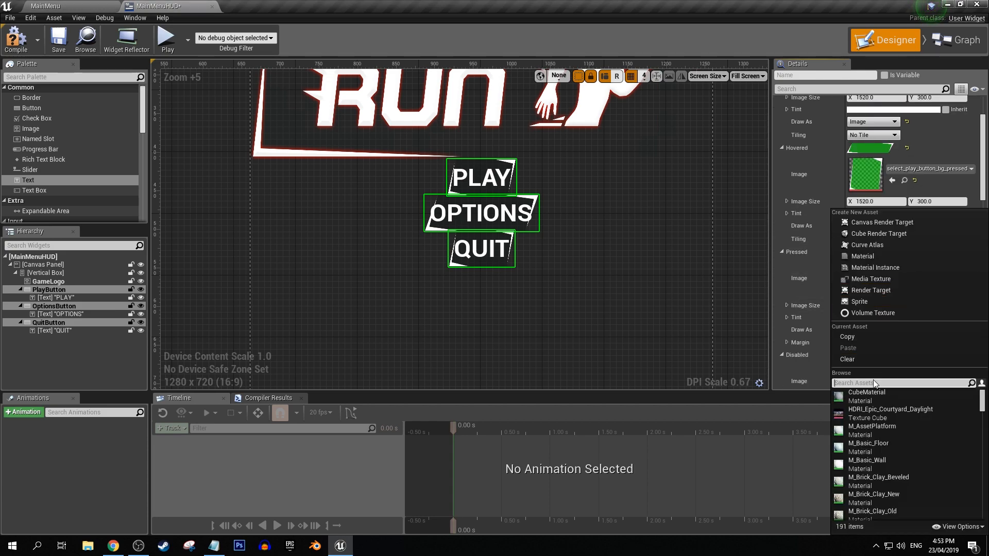
pyautogui.write('select')
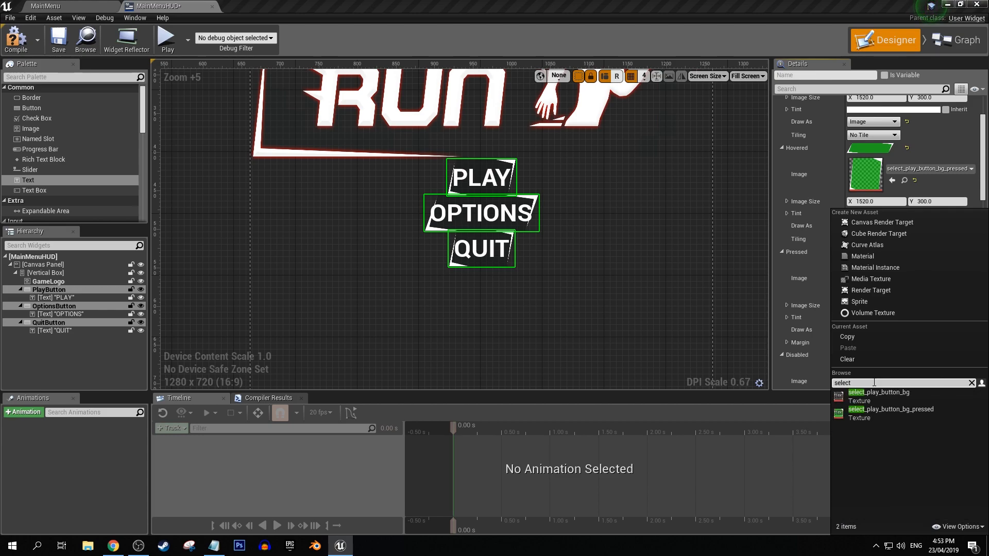
pyautogui.click(876, 409)
pyautogui.click(872, 331)
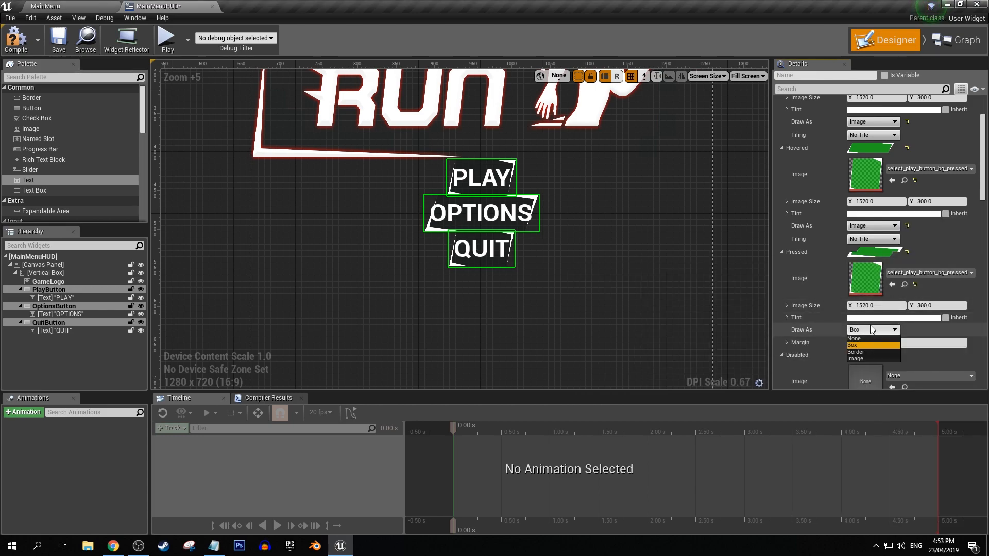
pyautogui.click(866, 359)
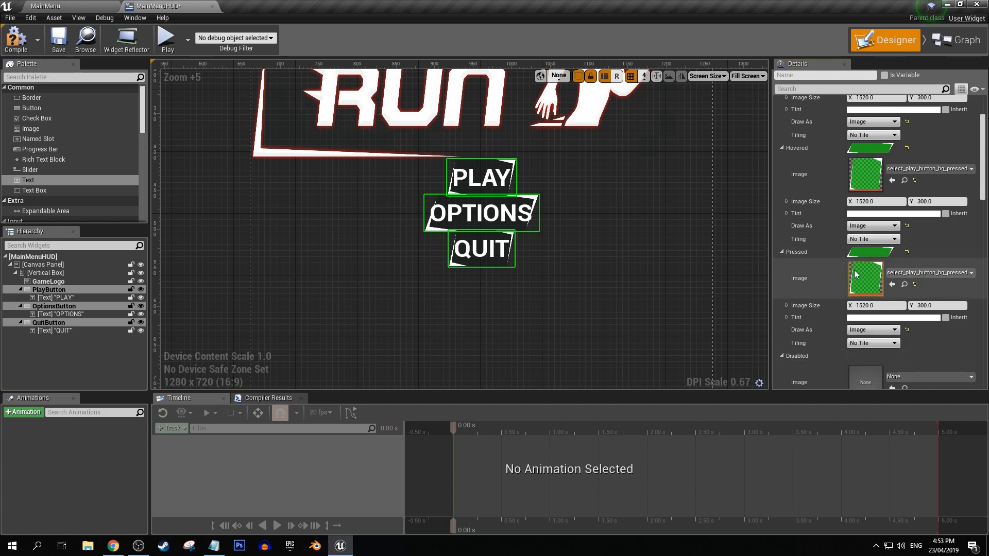
# Set the vertical box slot size of PlayButton, OptionsButton and QuitButton to Fill.
pyautogui.scroll(8, 857, 205)
pyautogui.click(50, 323)
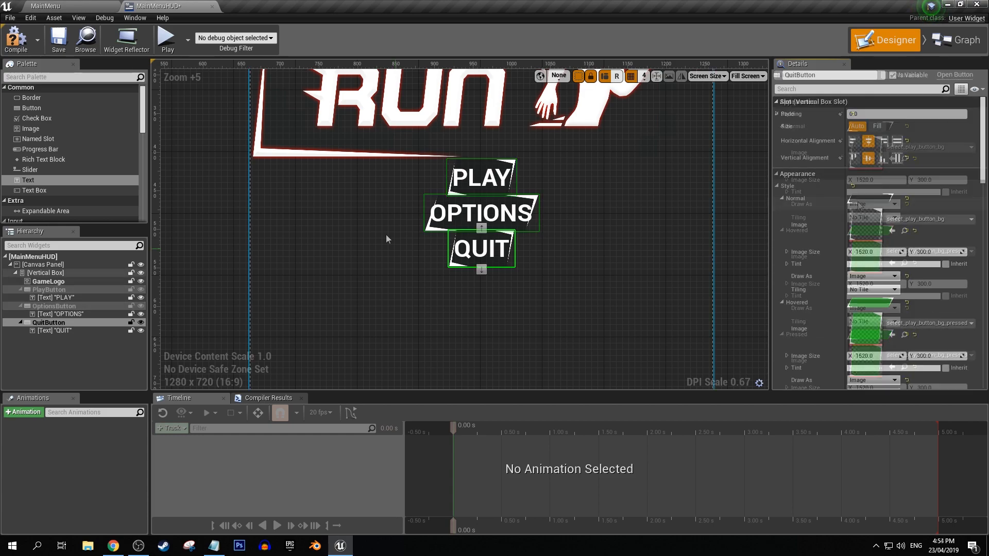
pyautogui.click(44, 291)
pyautogui.click(876, 126)
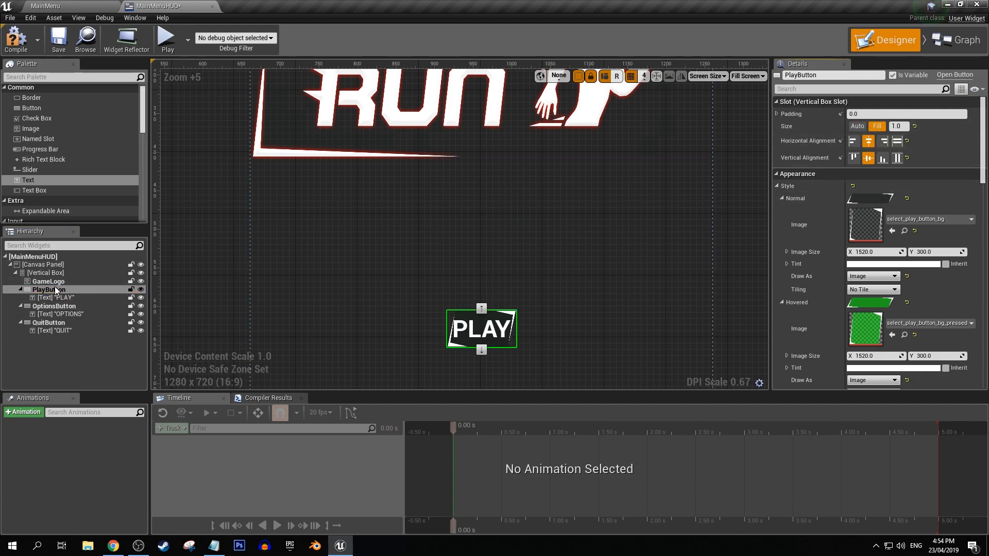
pyautogui.click(60, 307)
pyautogui.click(876, 126)
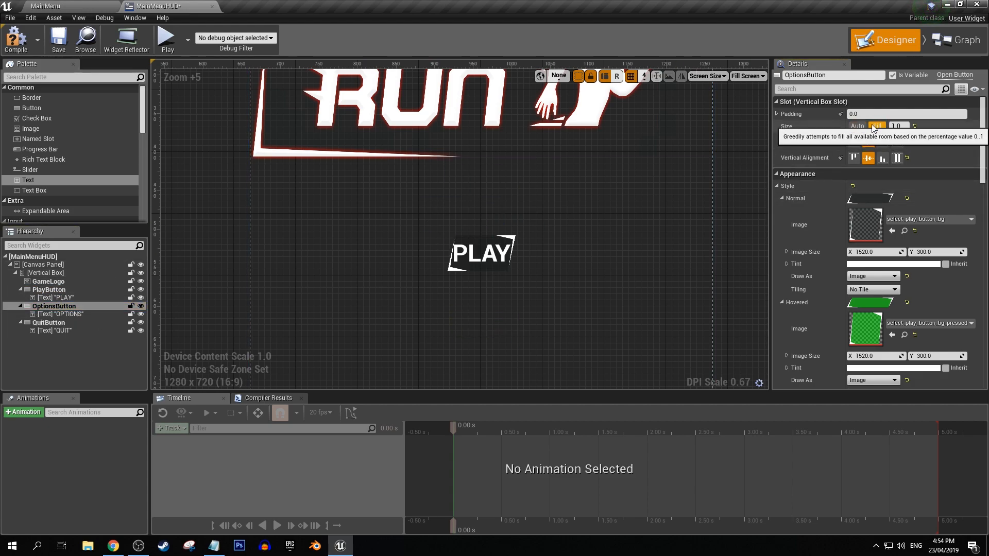
pyautogui.click(48, 322)
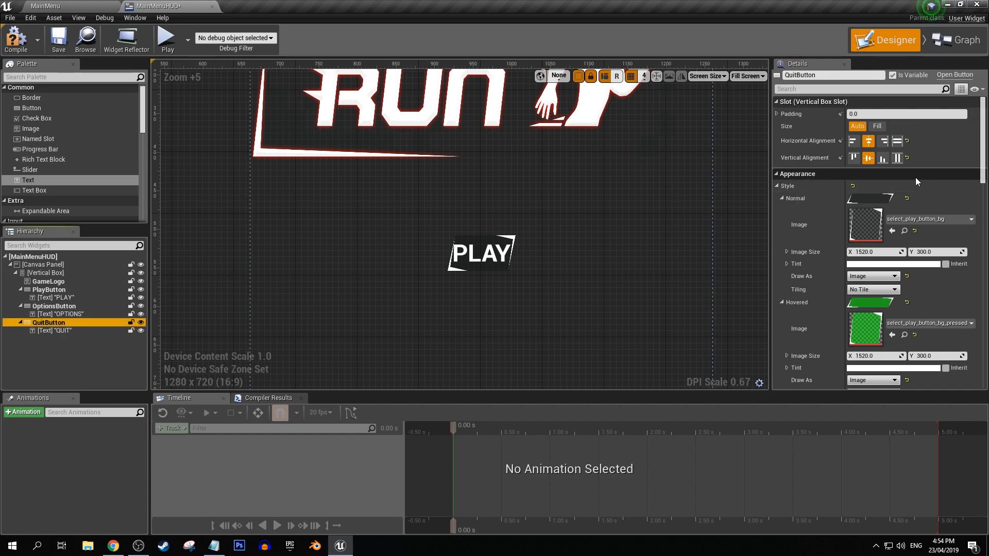
pyautogui.click(877, 126)
pyautogui.scroll(-2, 506, 272)
pyautogui.moveTo(506, 272); pyautogui.dragTo(498, 172, button='right')
pyautogui.scroll(-1, 499, 172)
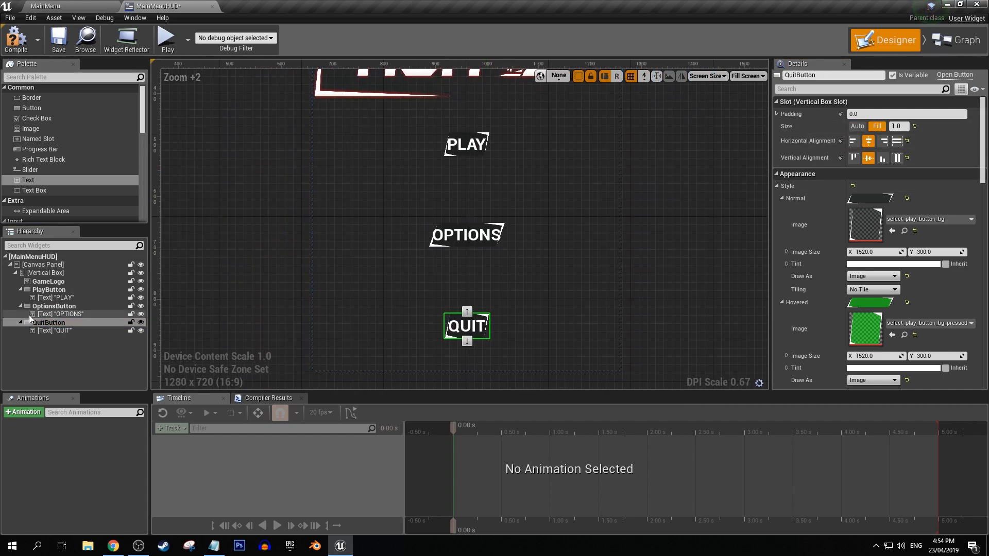
# Set both the horizontal and vertical alignment of PlayButton, OptionsButton and QuitButton to Fill.
pyautogui.click(56, 291)
pyautogui.click(898, 158)
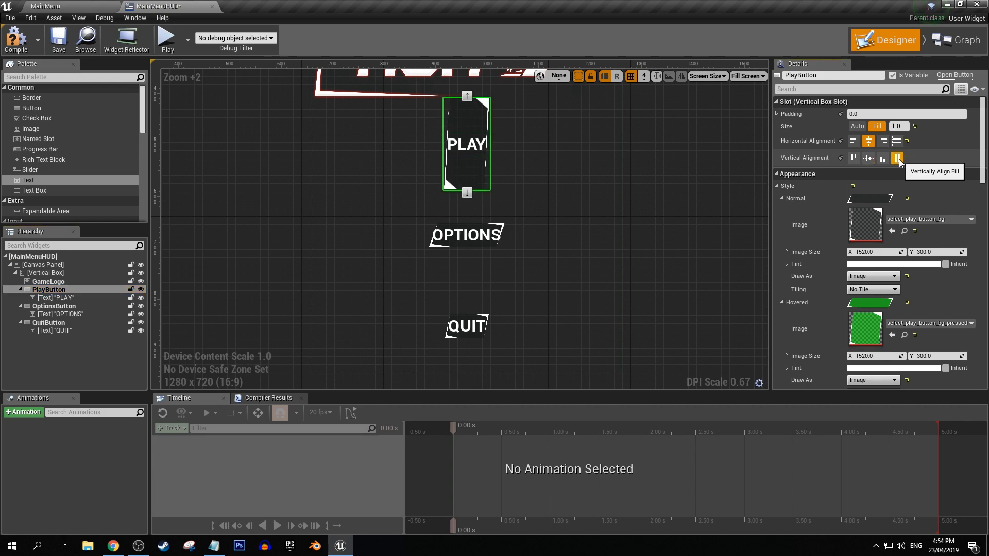
pyautogui.click(57, 307)
pyautogui.click(897, 158)
pyautogui.click(898, 141)
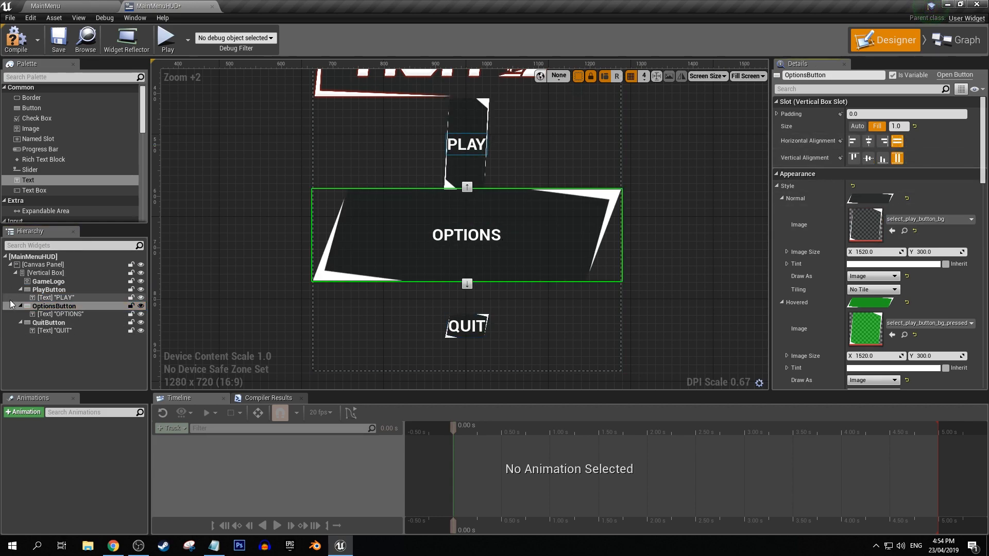
pyautogui.click(61, 323)
pyautogui.click(898, 140)
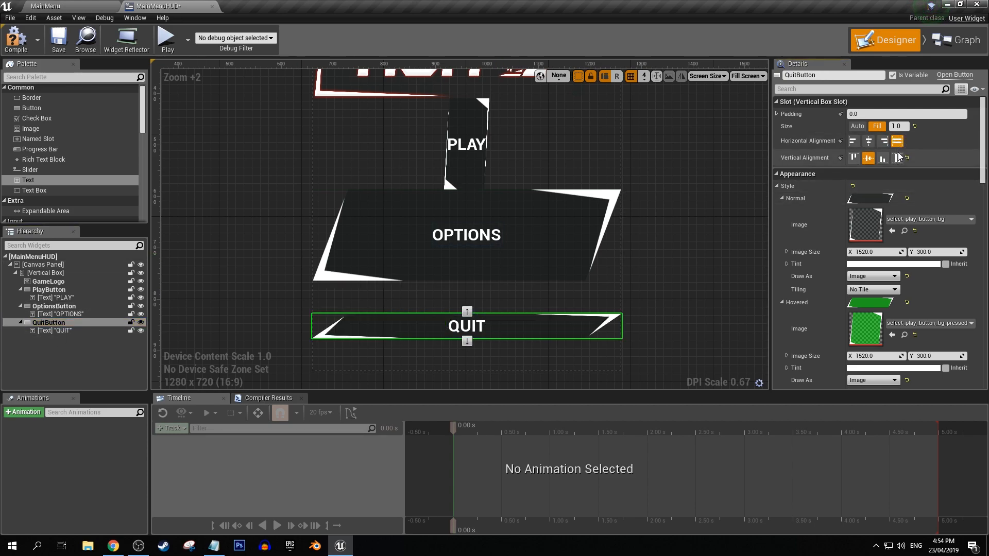
pyautogui.click(897, 158)
pyautogui.click(49, 289)
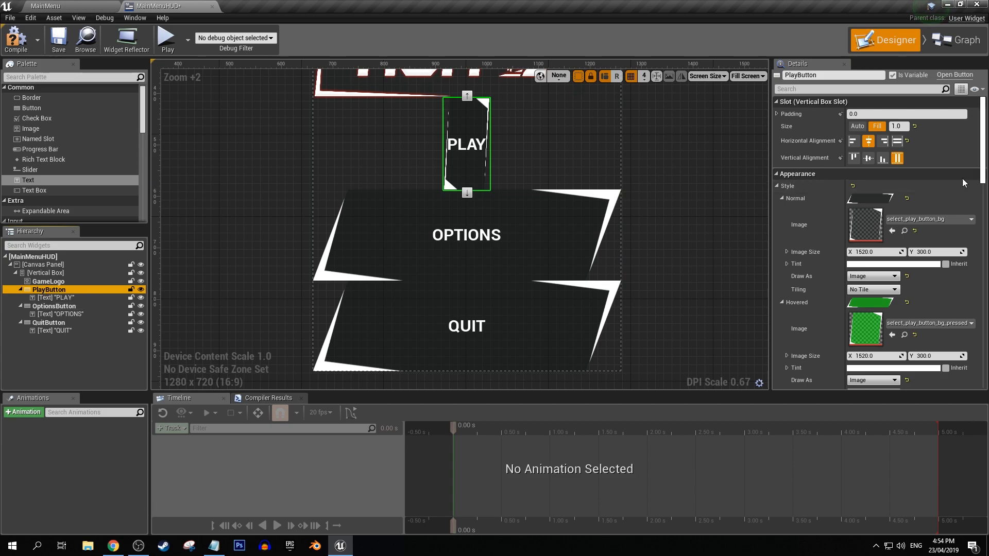
pyautogui.click(898, 141)
pyautogui.scroll(-1, 412, 205)
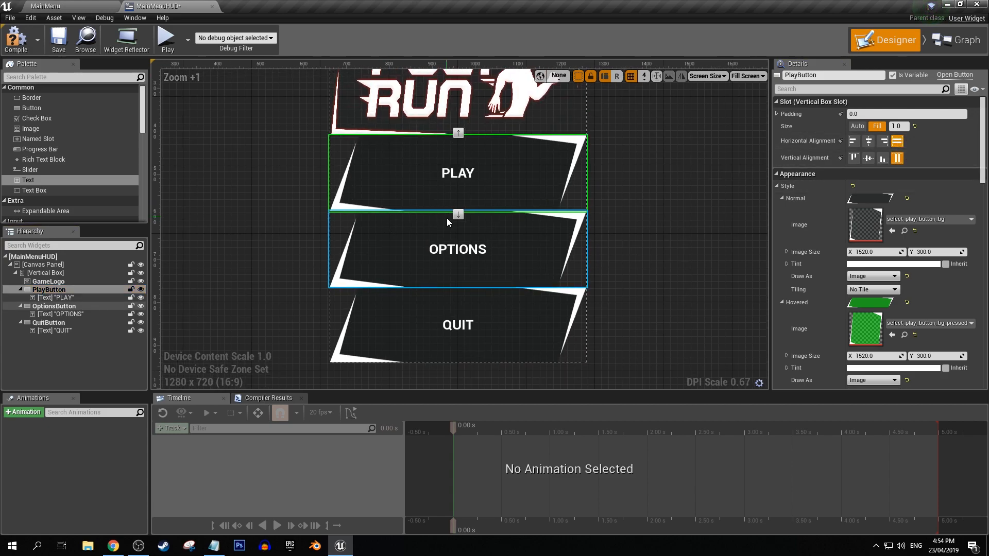
# Try font size 48 on the PLAY, OPTIONS and QUIT texts together and settle on 36.
pyautogui.click(450, 178)
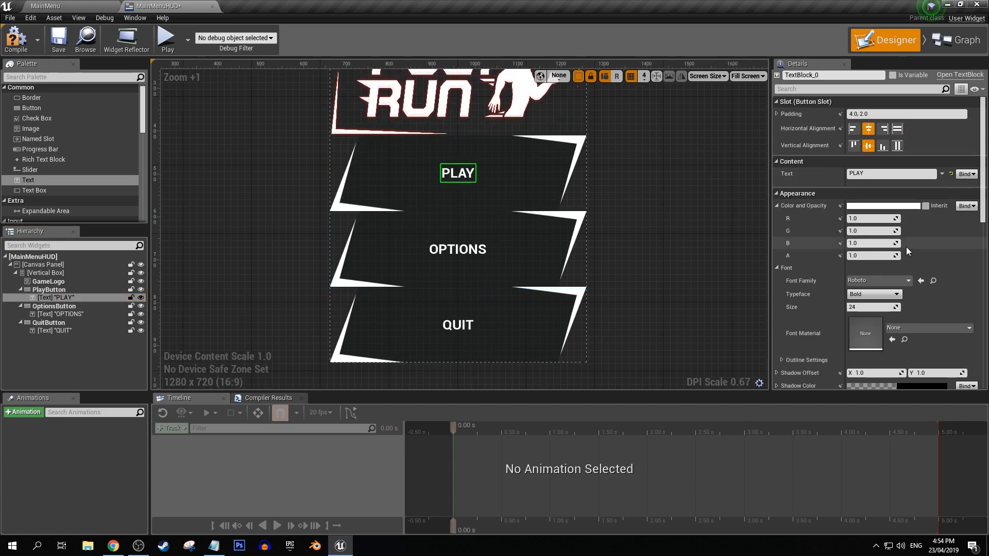
pyautogui.keyDown('ctrl'); pyautogui.click(439, 253); pyautogui.keyUp('ctrl')
pyautogui.keyDown('ctrl'); pyautogui.click(458, 325); pyautogui.keyUp('ctrl')
pyautogui.click(870, 245)
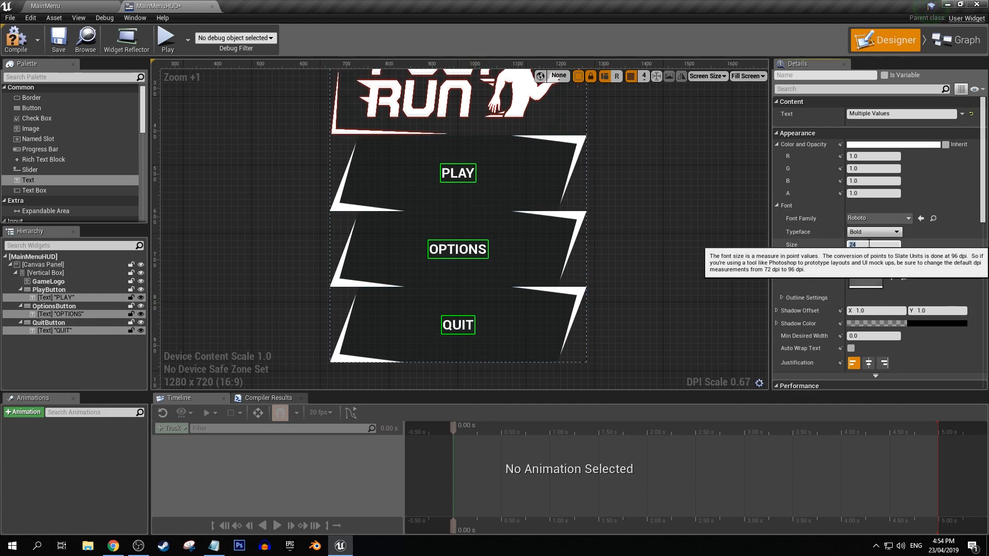
pyautogui.write('48')
pyautogui.press('Return')
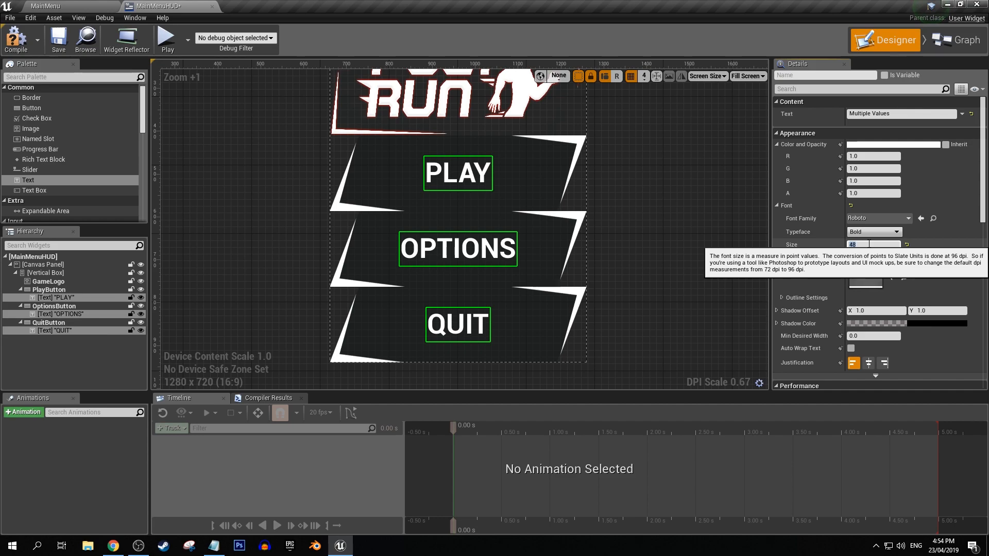
pyautogui.write('3')
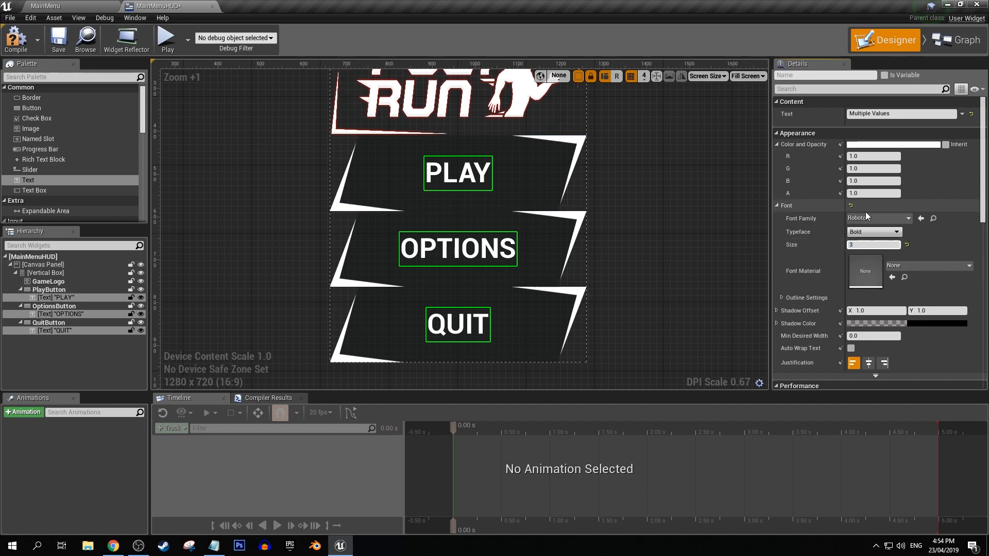
pyautogui.write('6')
pyautogui.press('Return')
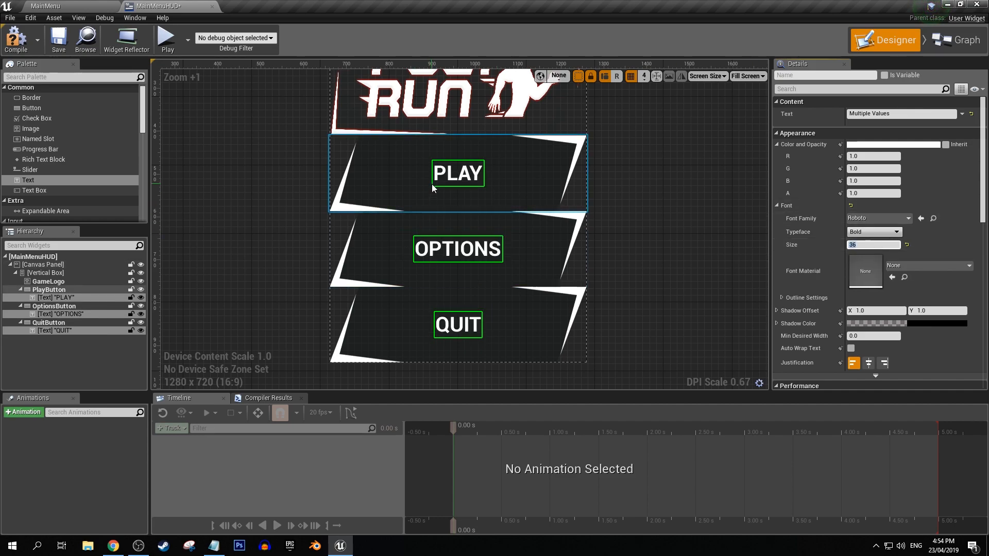
# Add Spacer widgets to the vertical box so one sits directly above each of the three buttons.
pyautogui.scroll(-8, 56, 159)
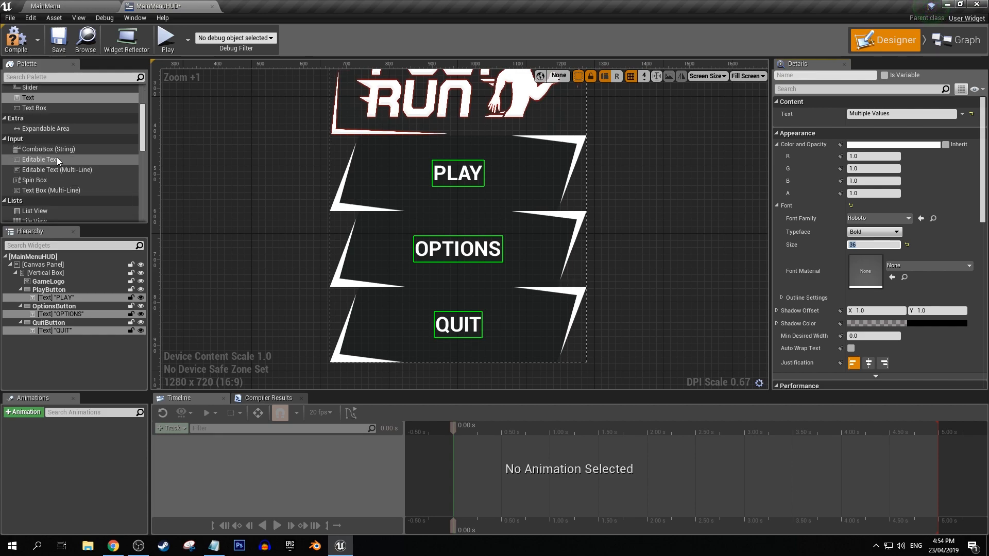
pyautogui.scroll(-6, 55, 159)
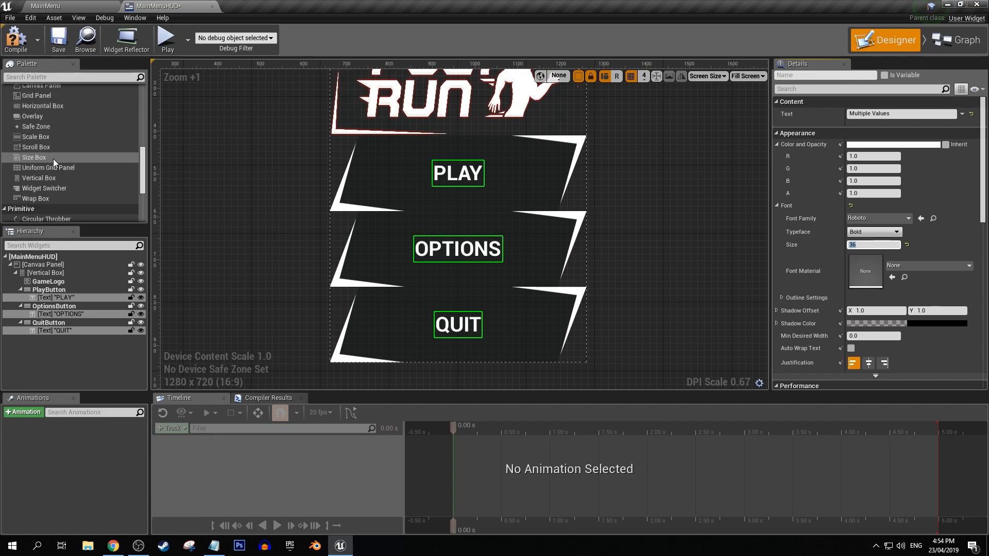
pyautogui.moveTo(36, 170); pyautogui.dragTo(52, 312)
pyautogui.moveTo(34, 170); pyautogui.dragTo(45, 336)
# Set the size of all three spacers together to X 0 and Y 30, and increase their height further for wider gaps.
pyautogui.click(51, 289)
pyautogui.keyDown('ctrl'); pyautogui.click(54, 313); pyautogui.keyUp('ctrl')
pyautogui.keyDown('ctrl'); pyautogui.click(47, 340); pyautogui.keyUp('ctrl')
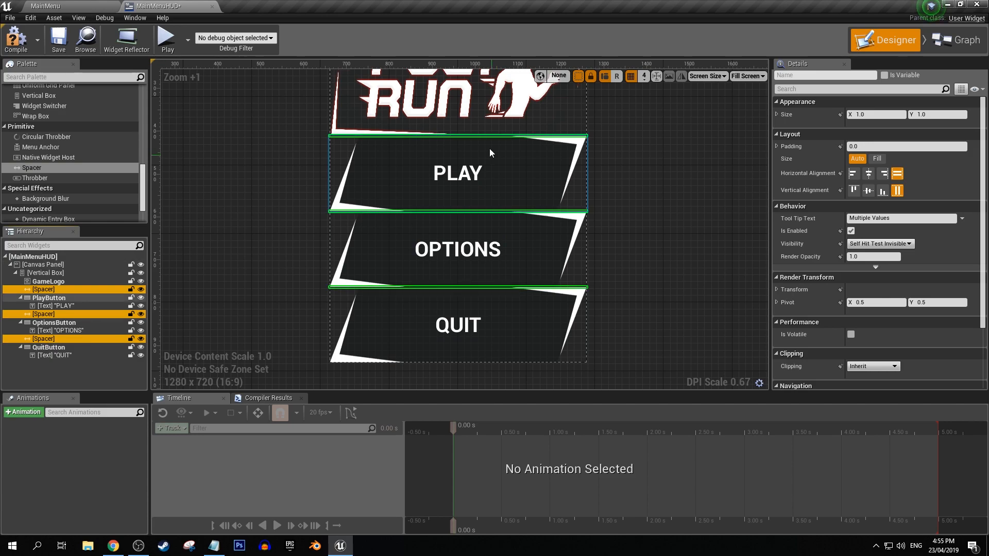
pyautogui.click(890, 114)
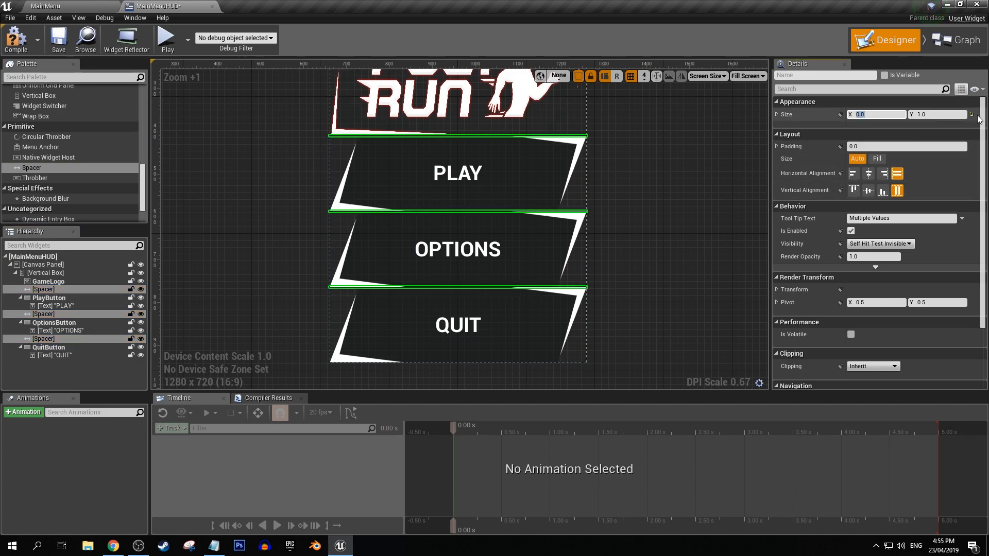
pyautogui.click(934, 114)
pyautogui.write('30')
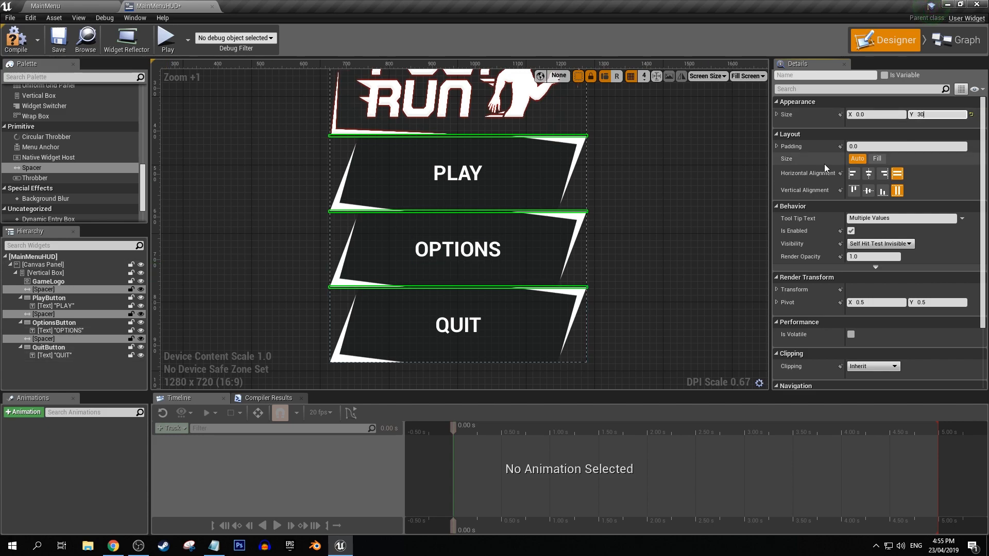
pyautogui.press('Return')
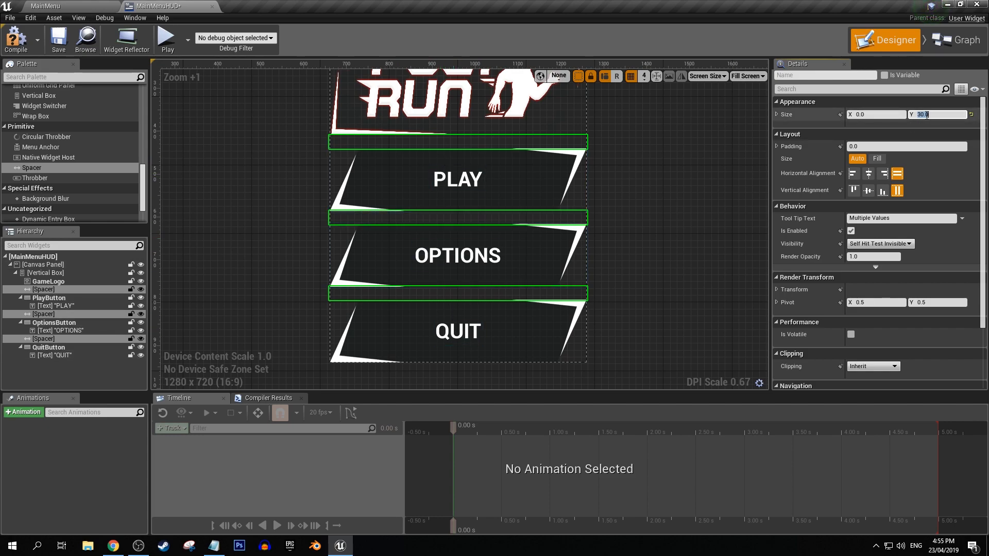
pyautogui.press('Return')
pyautogui.click(652, 215)
pyautogui.scroll(-2, 568, 196)
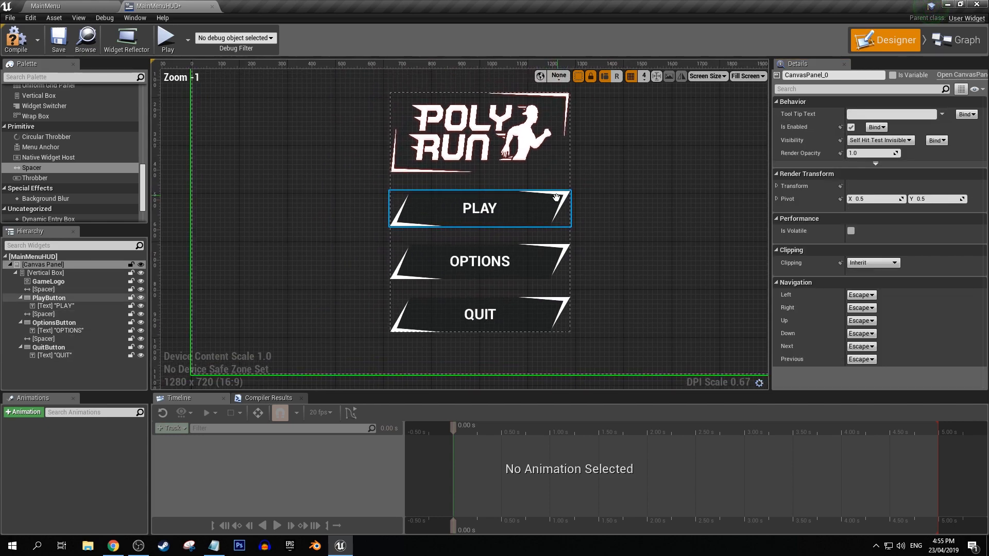
# Turn off the dashed widget outlines in the designer and compile the MainMenuHUD widget.
pyautogui.click(579, 76)
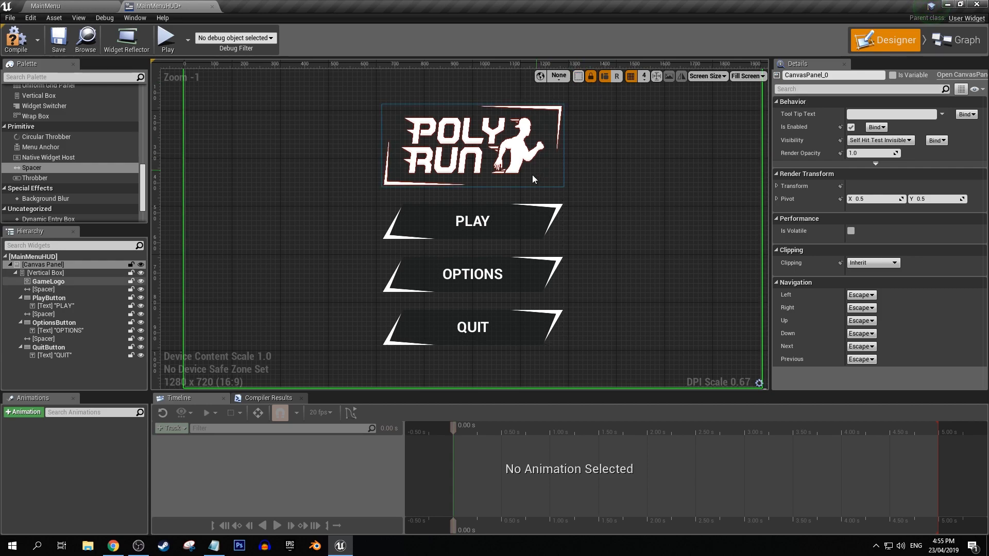
pyautogui.moveTo(539, 192); pyautogui.dragTo(474, 194, button='right')
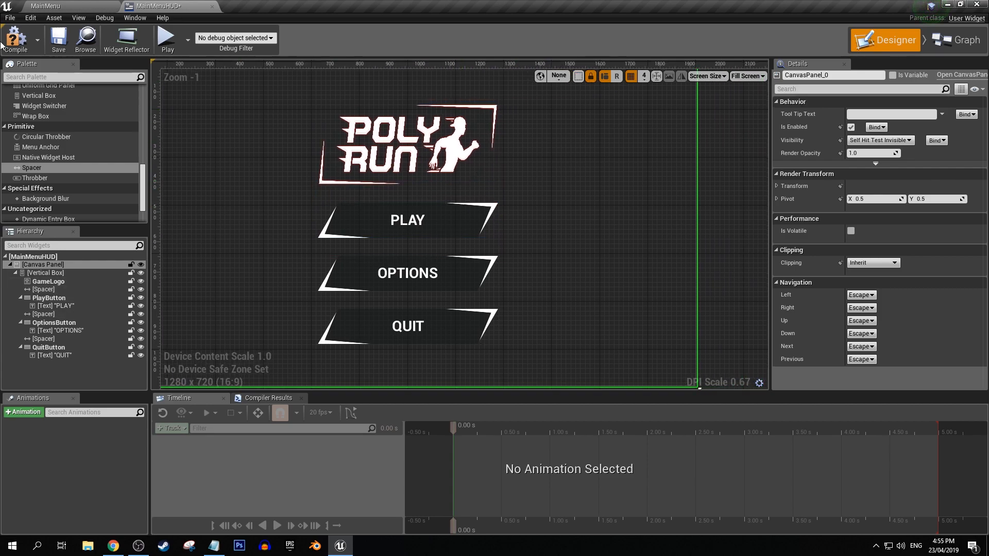
pyautogui.click(14, 41)
pyautogui.moveTo(350, 190); pyautogui.dragTo(393, 191, button='right')
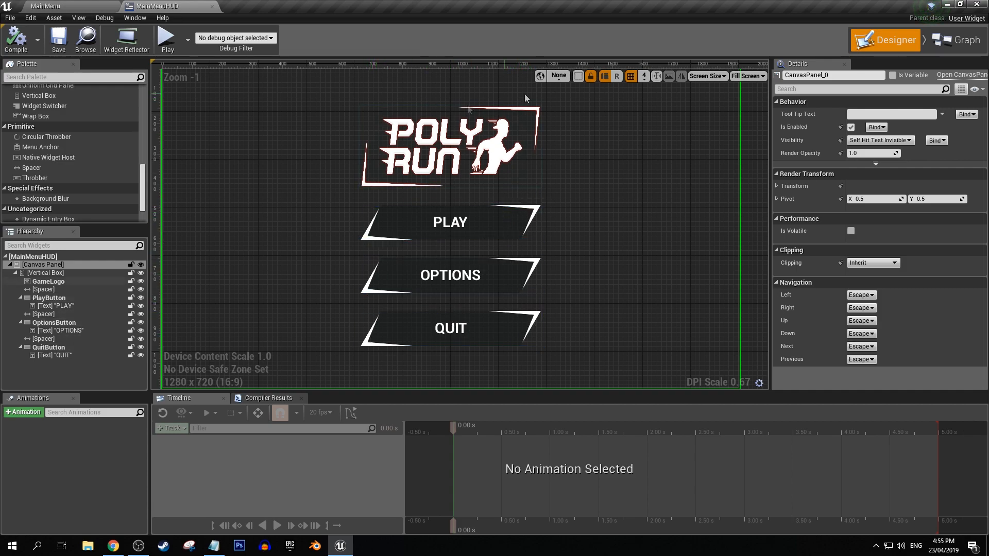
# Add an On Clicked event for PlayButton.
pyautogui.click(50, 298)
pyautogui.moveTo(982, 153); pyautogui.dragTo(982, 341)
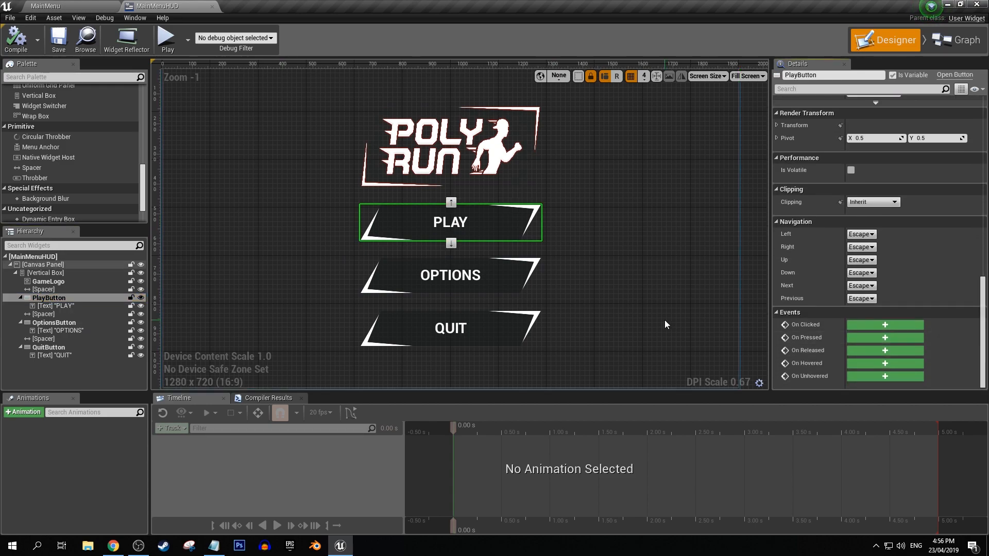
pyautogui.click(865, 324)
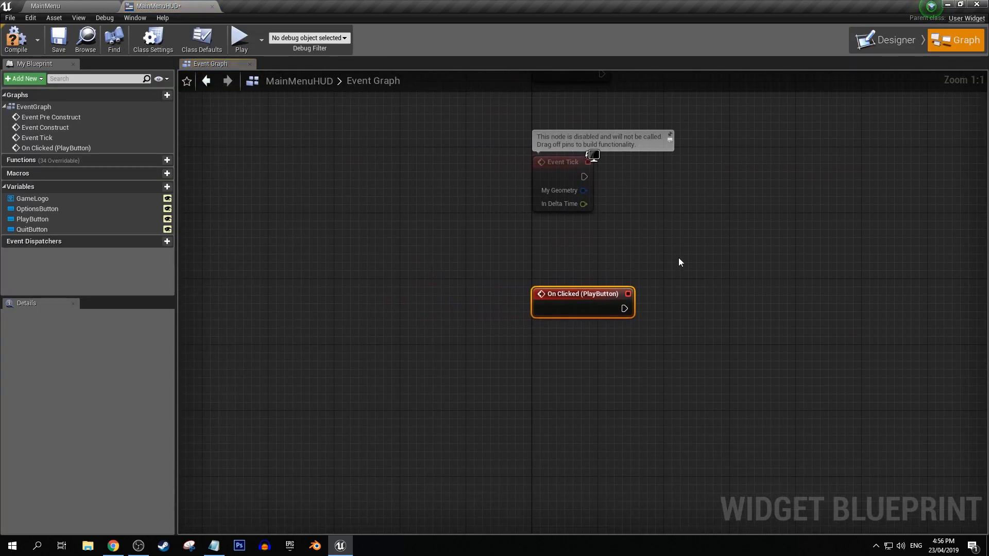
# Delete the Event Pre Construct, Event Construct and Event Tick nodes from the event graph.
pyautogui.scroll(-2, 564, 303)
pyautogui.moveTo(349, 116); pyautogui.dragTo(539, 355)
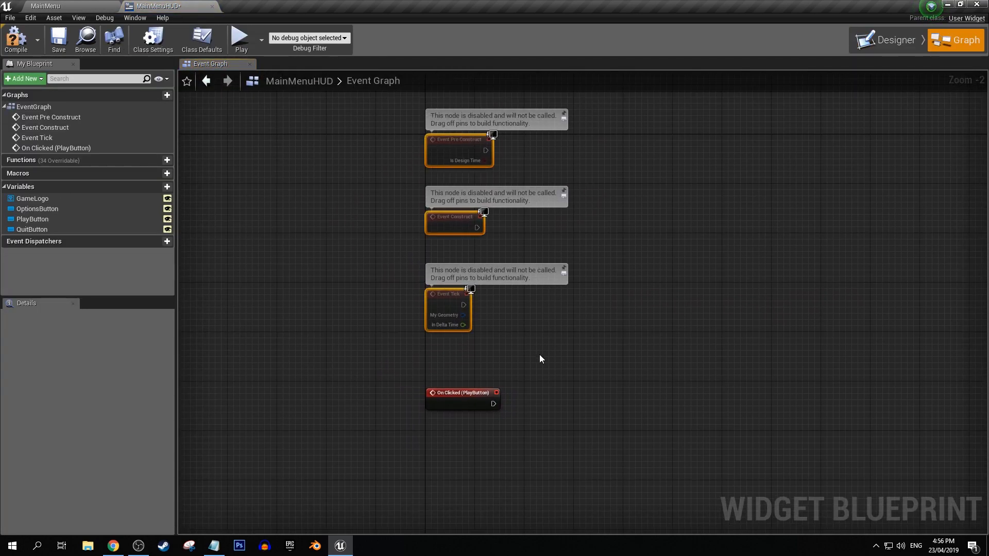
pyautogui.press('Delete')
pyautogui.scroll(2, 464, 247)
pyautogui.moveTo(545, 229); pyautogui.dragTo(389, 233, button='right')
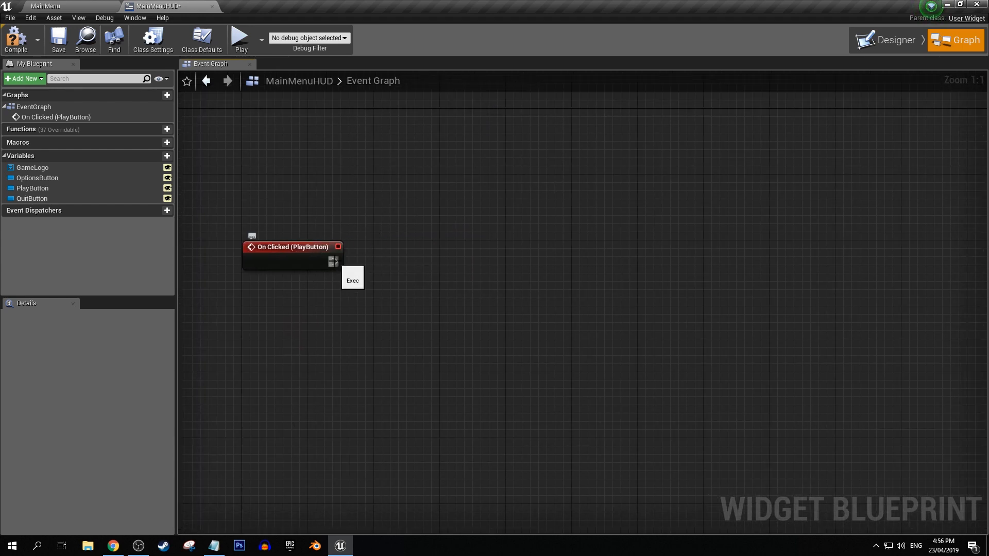
# Connect an Open Level node to On Clicked (PlayButton) and set its level name to TutMap1.
pyautogui.moveTo(334, 262); pyautogui.dragTo(431, 242)
pyautogui.write('open level')
pyautogui.press('Return')
pyautogui.click(51, 6)
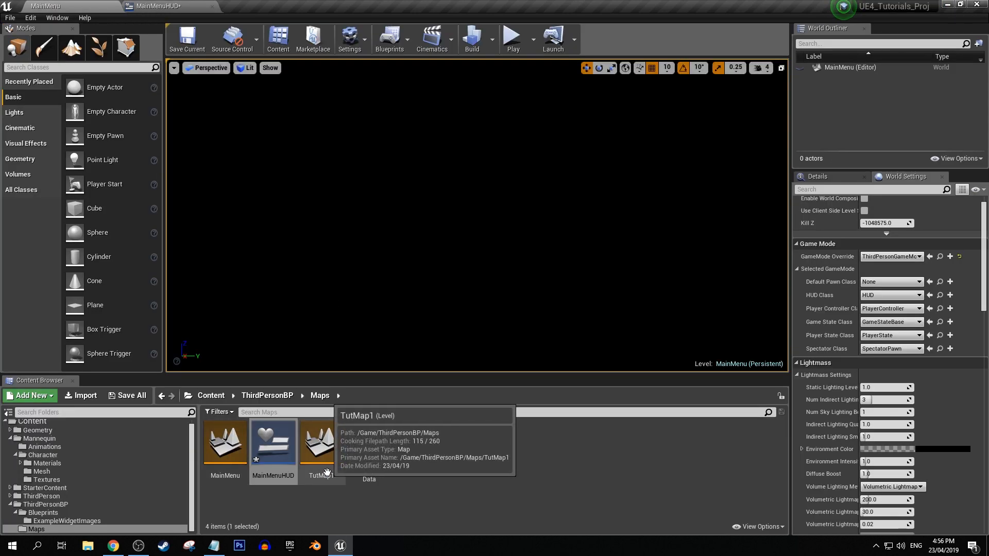
pyautogui.click(157, 6)
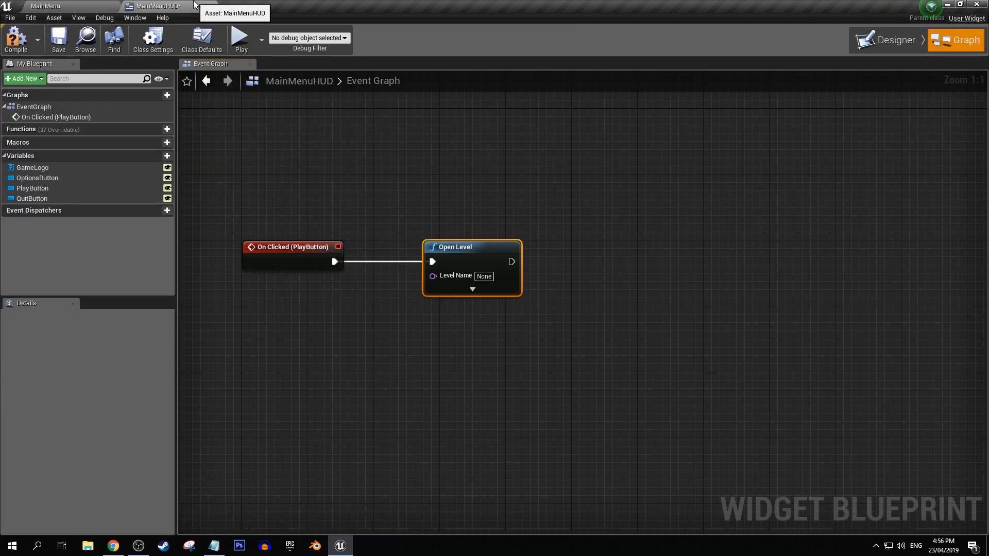
pyautogui.click(485, 276)
pyautogui.write('TutMap1')
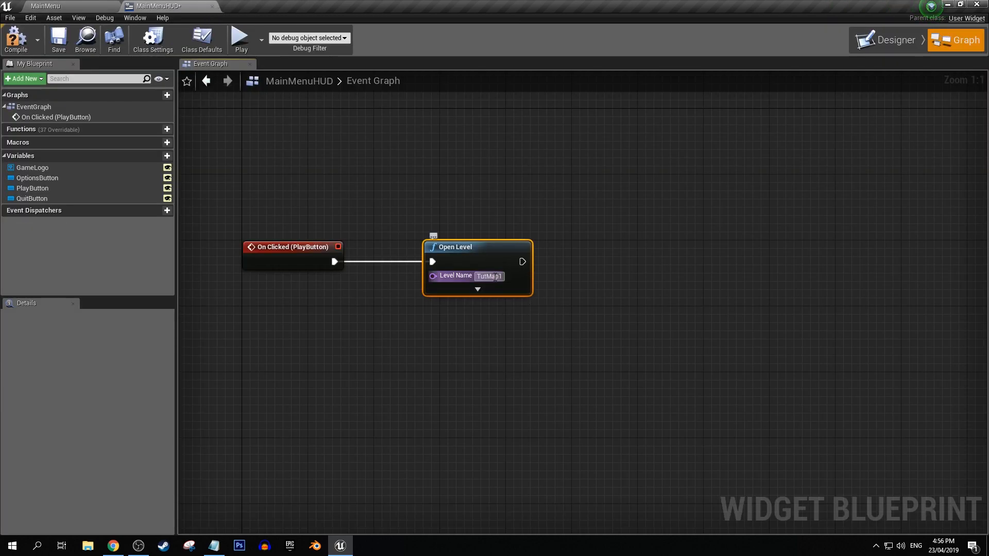
# Check the entered level name against the map asset in the Maps folder and save the compiled MainMenuHUD widget.
pyautogui.click(46, 3)
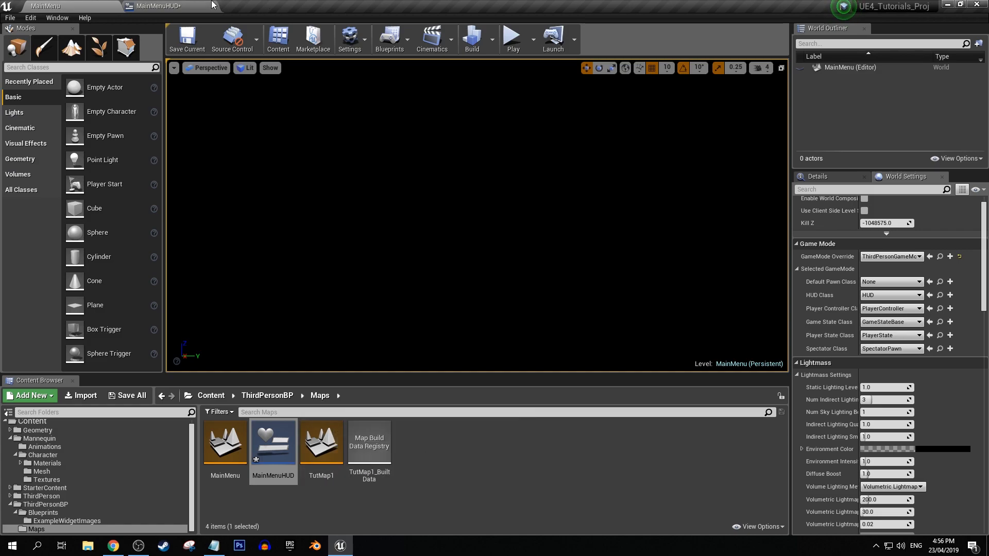
pyautogui.click(157, 6)
pyautogui.click(478, 322)
pyautogui.click(477, 146)
pyautogui.moveTo(466, 155); pyautogui.dragTo(510, 166, button='right')
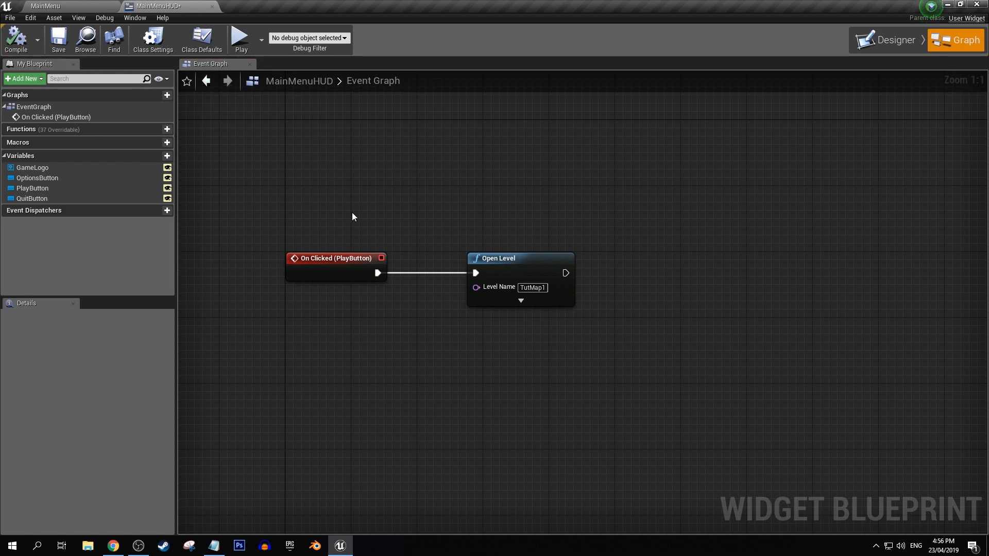
pyautogui.click(53, 50)
# Return to the designer layout of the MainMenuHUD widget and examine the menu buttons.
pyautogui.click(58, 4)
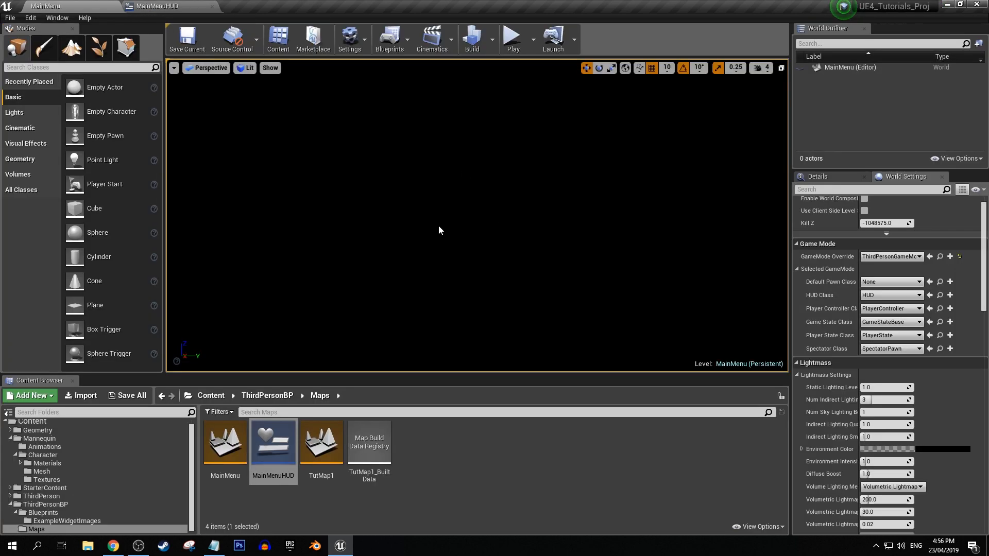
pyautogui.click(137, 7)
pyautogui.click(876, 43)
pyautogui.click(479, 215)
pyautogui.click(52, 6)
pyautogui.click(145, 6)
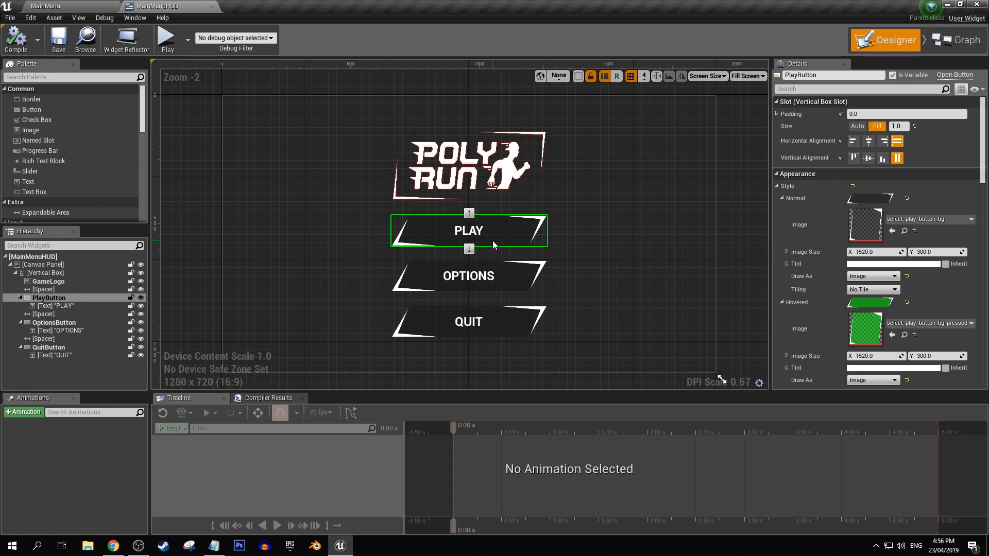
pyautogui.moveTo(646, 305); pyautogui.dragTo(627, 299, button='right')
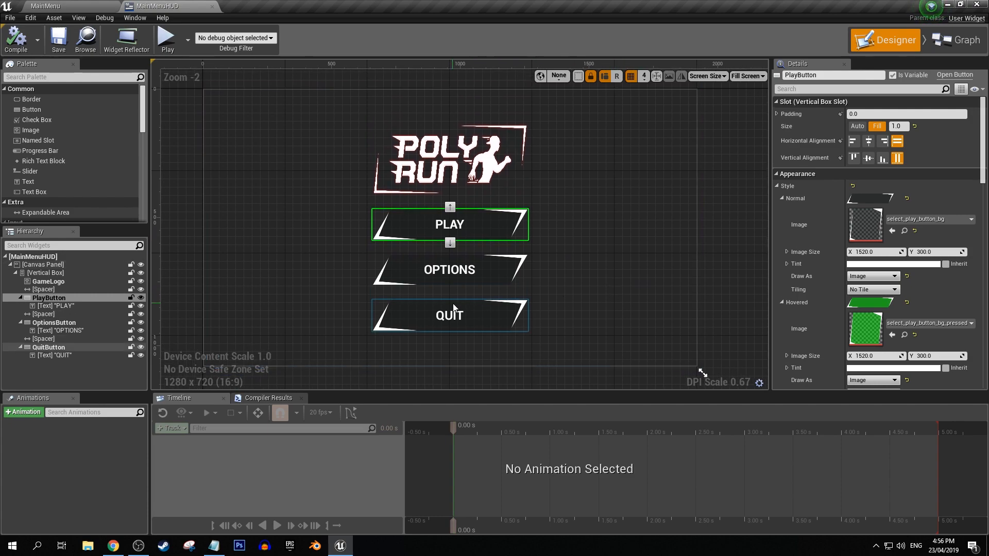
# Add an On Clicked event for QuitButton.
pyautogui.click(409, 310)
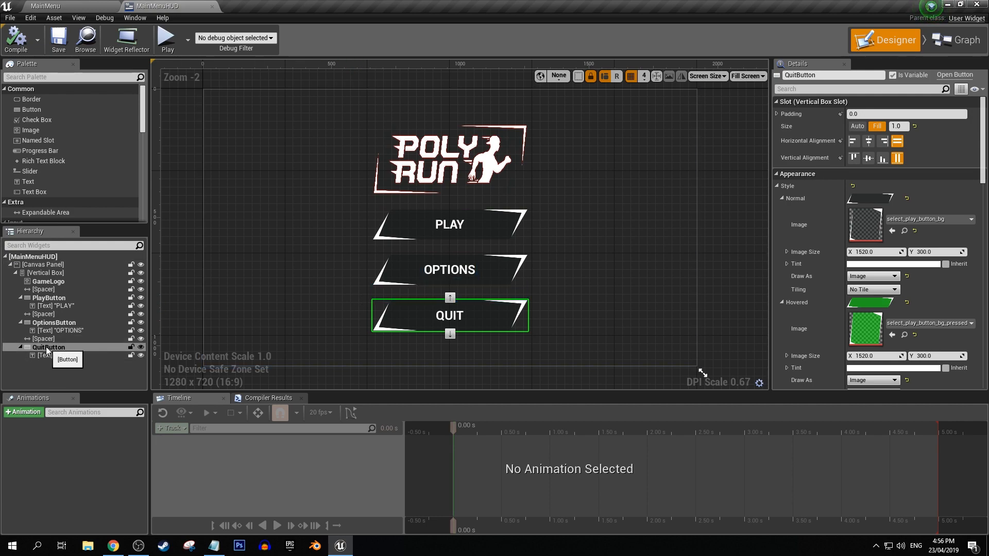
pyautogui.scroll(-10, 876, 309)
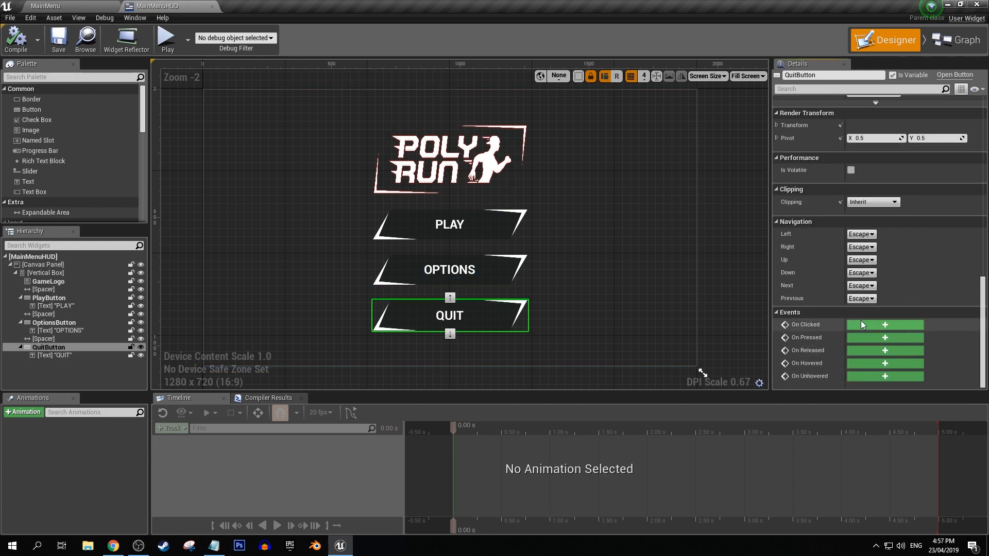
pyautogui.click(864, 326)
pyautogui.click(718, 269)
pyautogui.moveTo(717, 269); pyautogui.dragTo(549, 254, button='right')
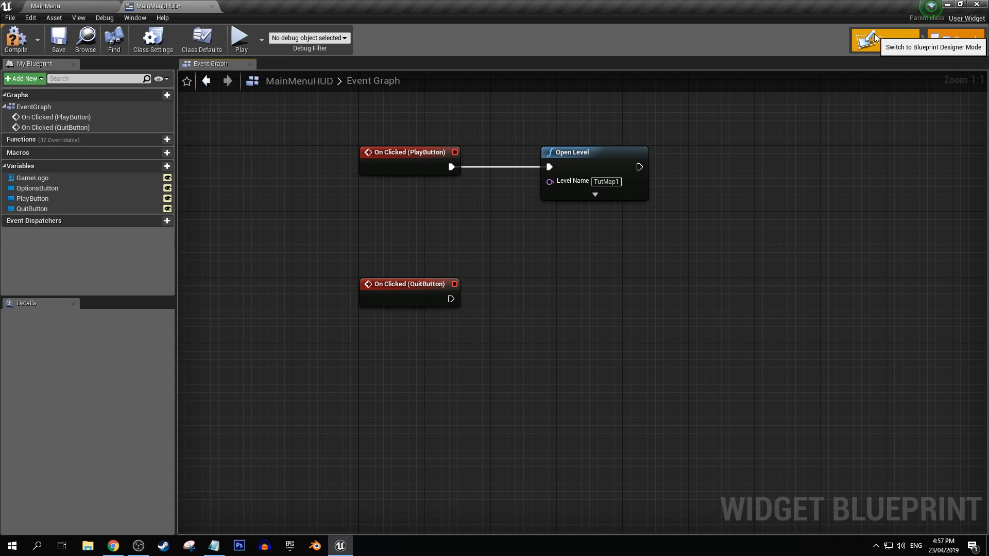
# Try placing an Image widget on the canvas beside the menu, delete it, and return to the event graph.
pyautogui.click(873, 34)
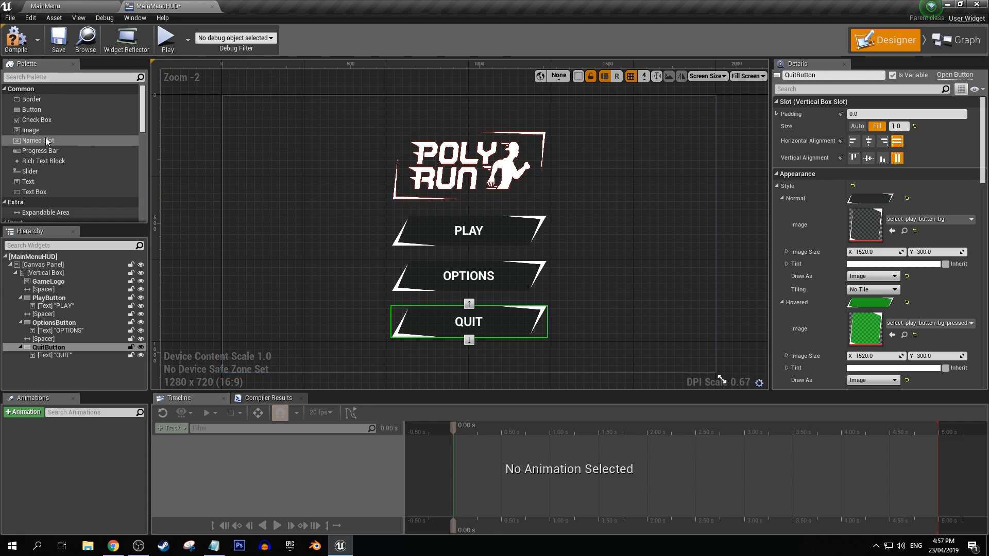
pyautogui.moveTo(45, 130); pyautogui.dragTo(337, 229)
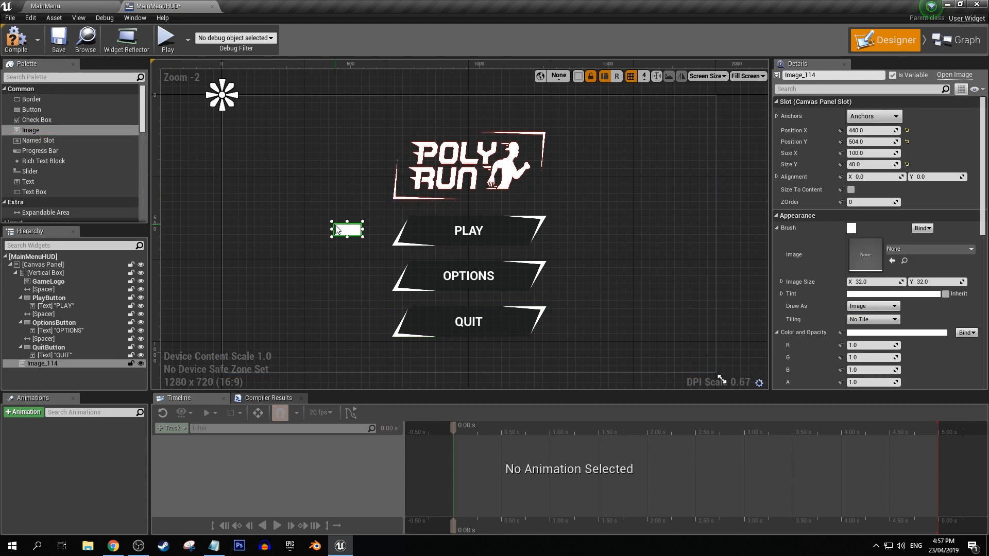
pyautogui.press('Delete')
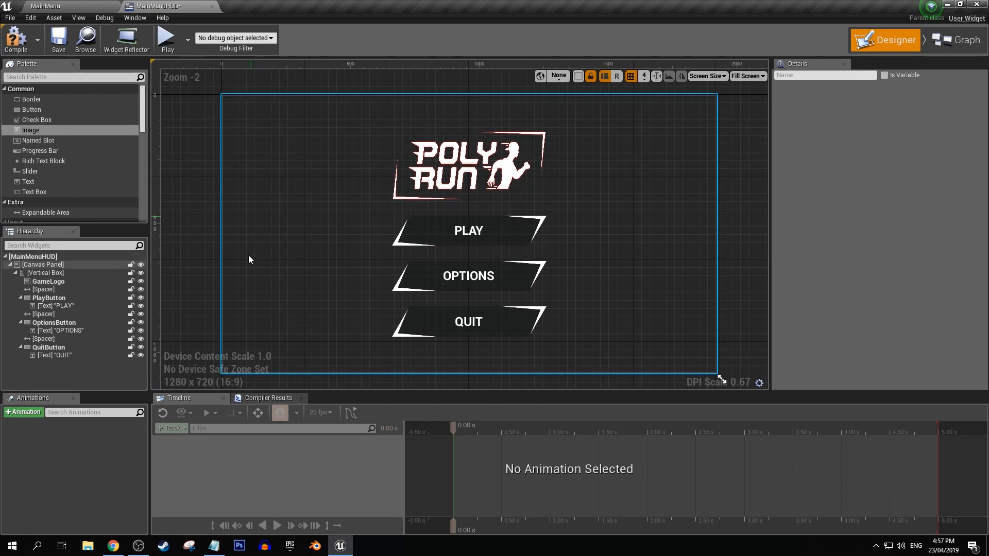
pyautogui.click(81, 6)
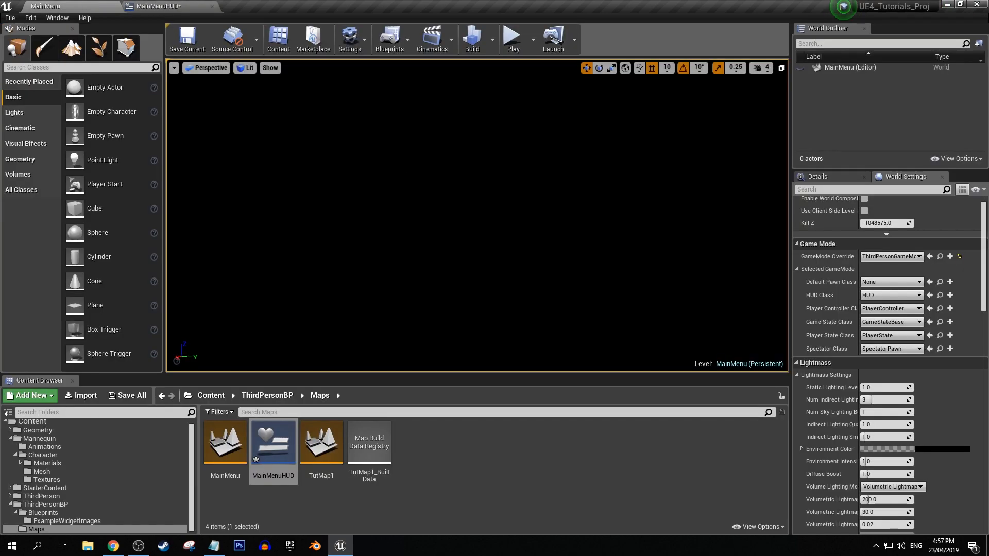
pyautogui.click(190, 6)
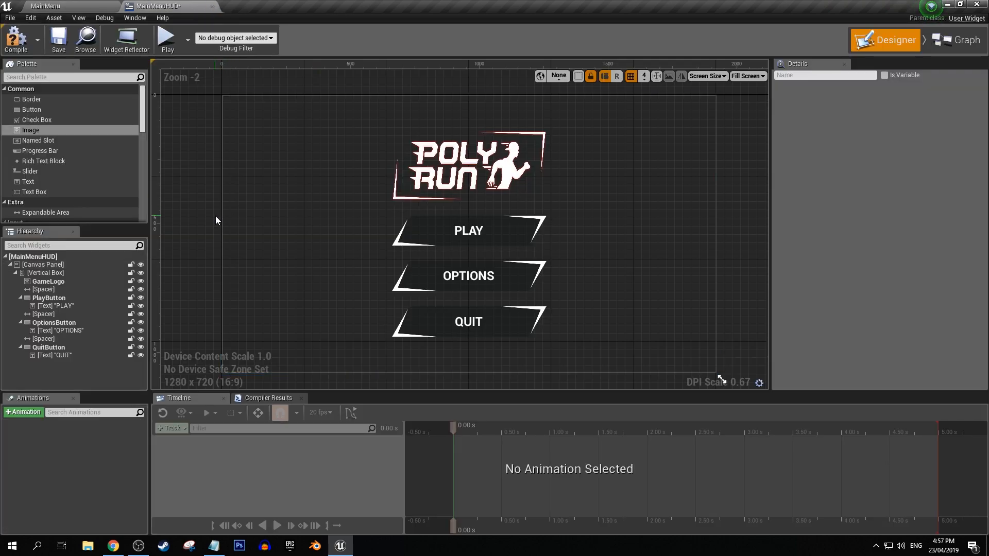
pyautogui.click(954, 40)
# Connect a Set Visibility node to On Clicked (QuitButton), set In Visibility to Hidden, and align it straight with the event.
pyautogui.moveTo(401, 211); pyautogui.dragTo(380, 208, button='right')
pyautogui.moveTo(389, 286); pyautogui.dragTo(428, 282)
pyautogui.write('set vis')
pyautogui.press('Return')
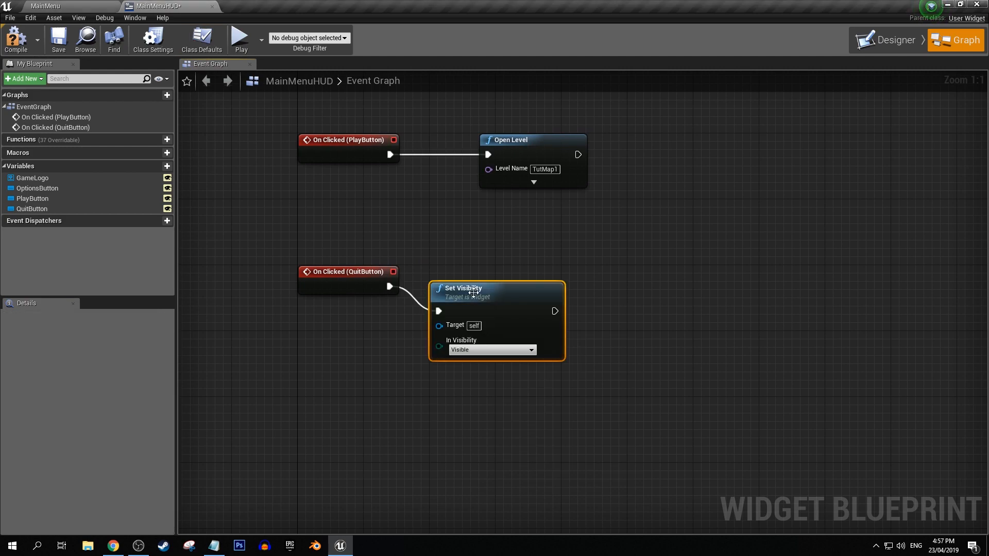
pyautogui.click(467, 350)
pyautogui.click(463, 373)
pyautogui.press('q')
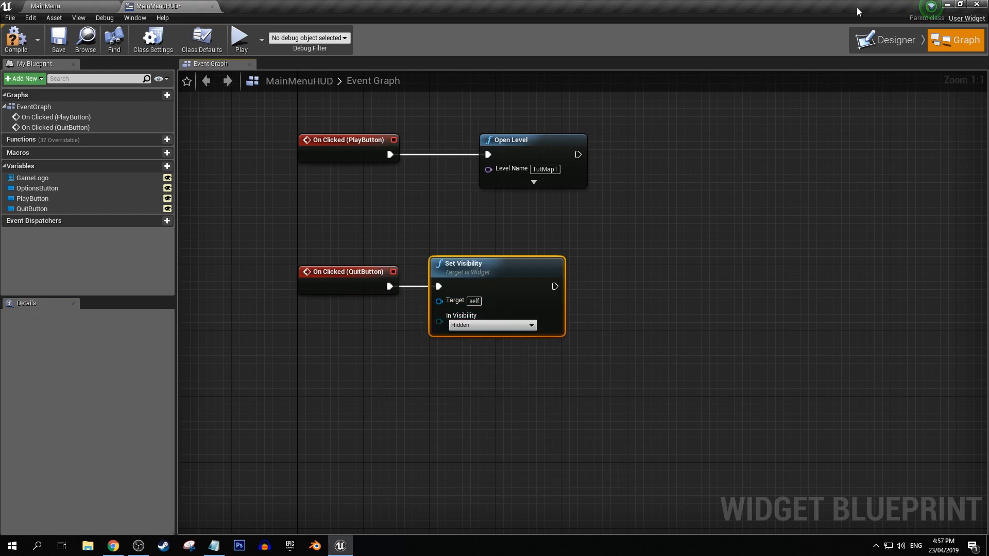
# Try wiring the GameLogo, OptionsButton, PlayButton and QuitButton variables into the Set Visibility target, and delete those four variable nodes.
pyautogui.click(892, 40)
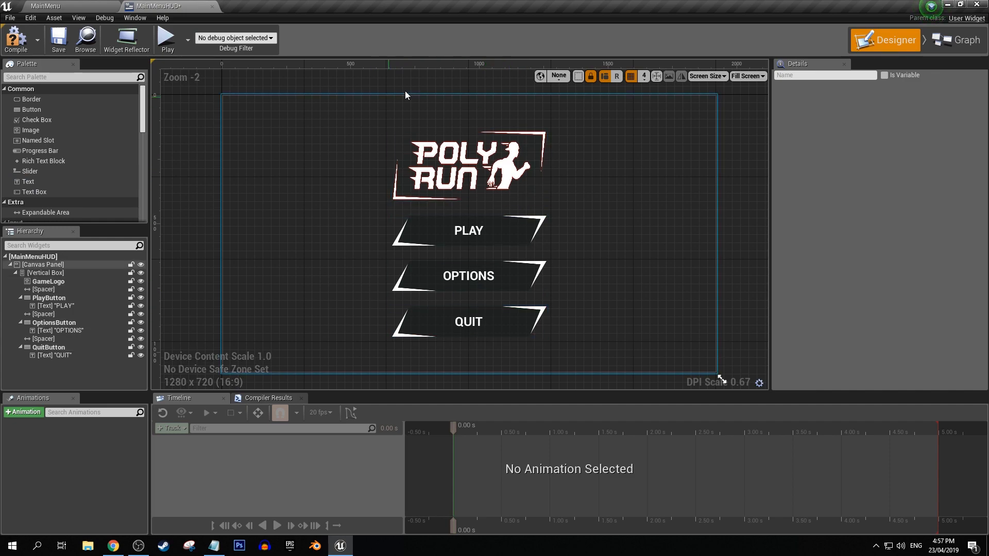
pyautogui.click(961, 41)
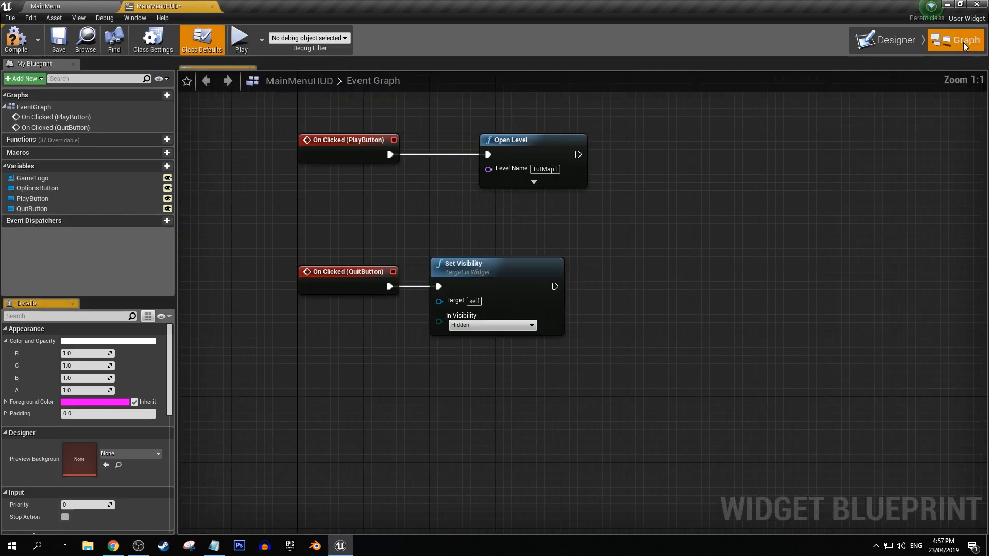
pyautogui.keyDown('ctrl'); pyautogui.moveTo(32, 178); pyautogui.dragTo(335, 228); pyautogui.keyUp('ctrl')
pyautogui.keyDown('ctrl'); pyautogui.moveTo(66, 188); pyautogui.dragTo(323, 246); pyautogui.keyUp('ctrl')
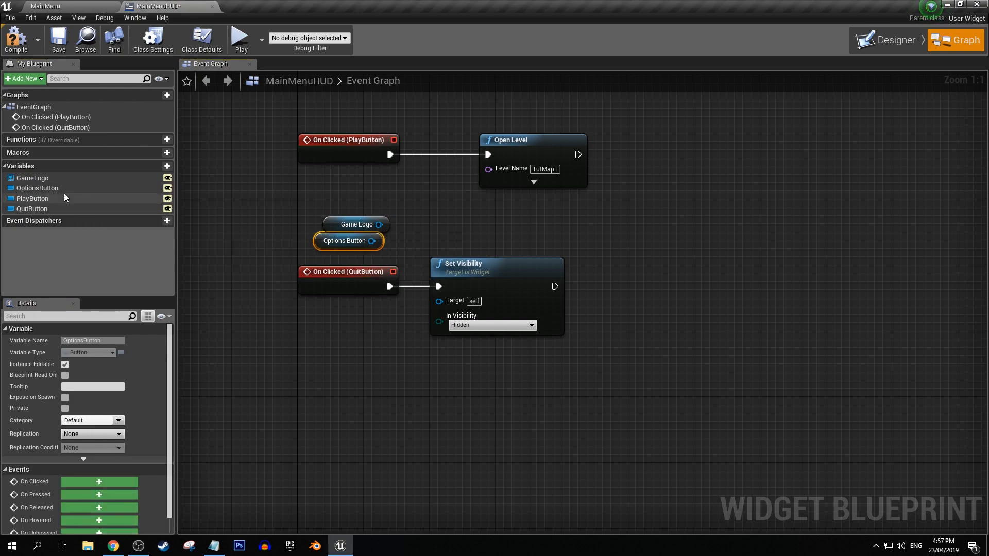
pyautogui.keyDown('ctrl'); pyautogui.moveTo(75, 197); pyautogui.dragTo(174, 207); pyautogui.keyUp('ctrl')
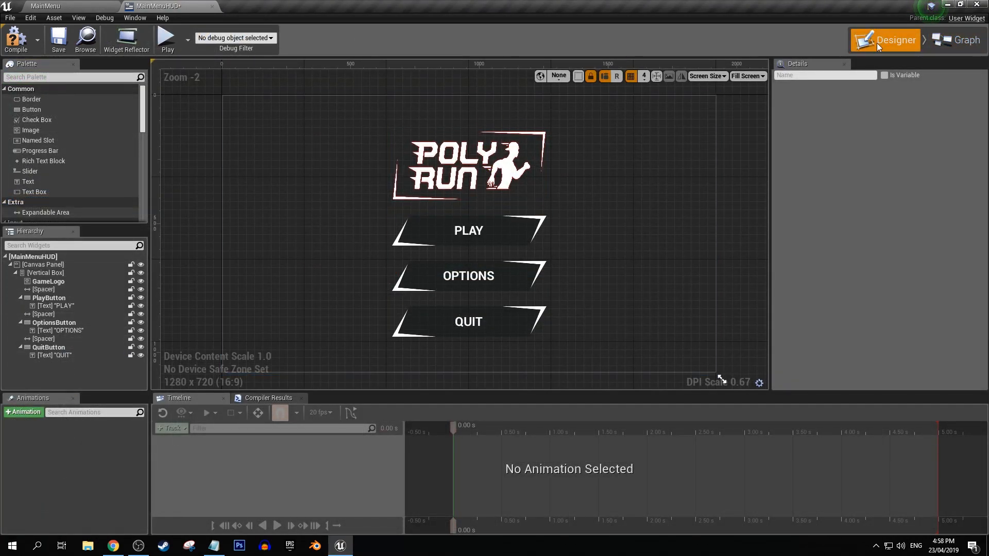
pyautogui.click(969, 41)
pyautogui.moveTo(312, 298); pyautogui.dragTo(342, 379)
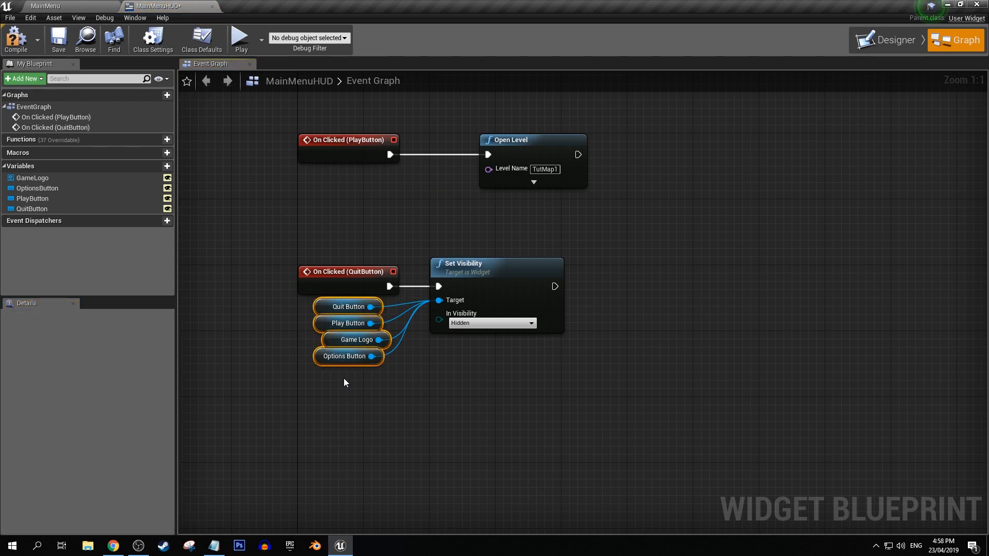
pyautogui.press('Delete')
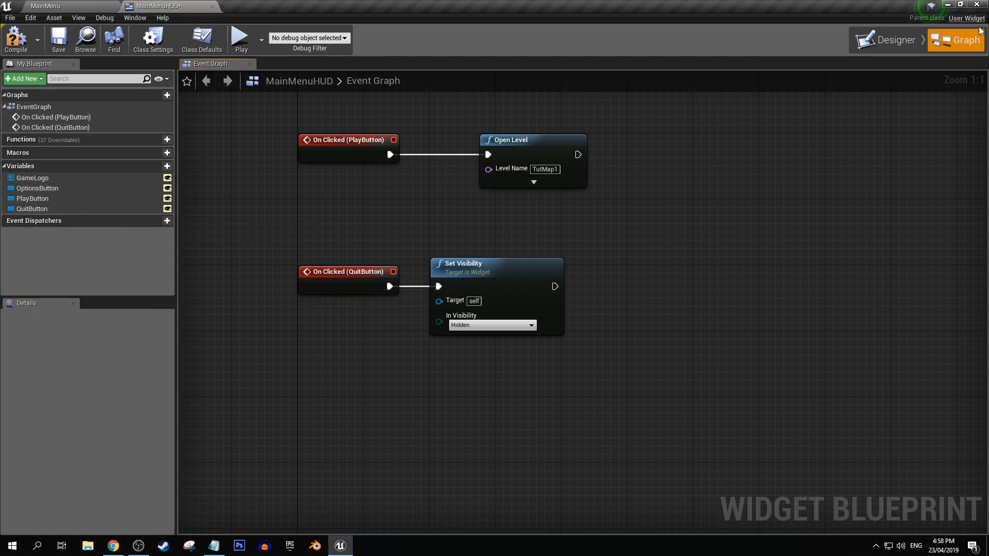
# Make the vertical box holding the menu a variable and name it MainMenuVertBox.
pyautogui.click(894, 37)
pyautogui.click(69, 274)
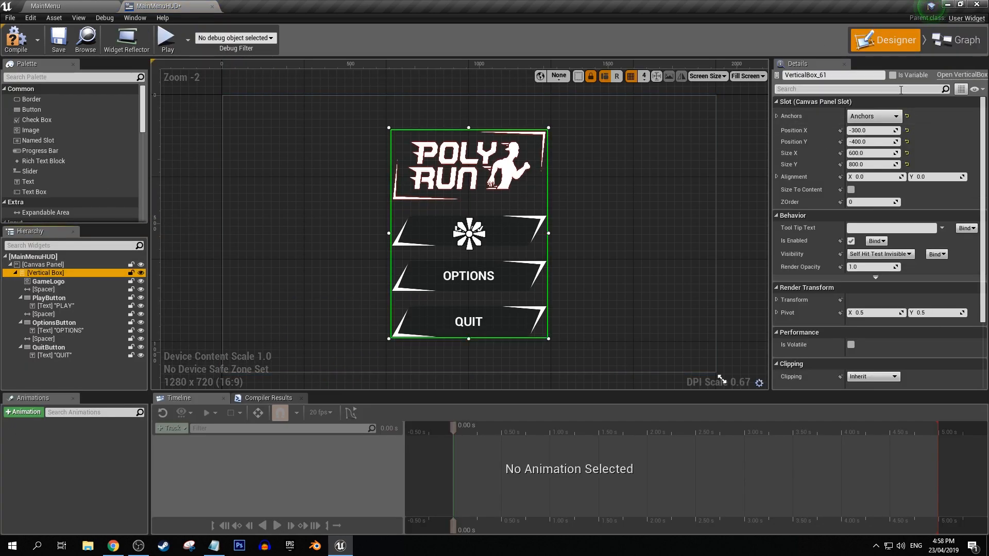
pyautogui.click(893, 76)
pyautogui.click(870, 76)
pyautogui.write('M')
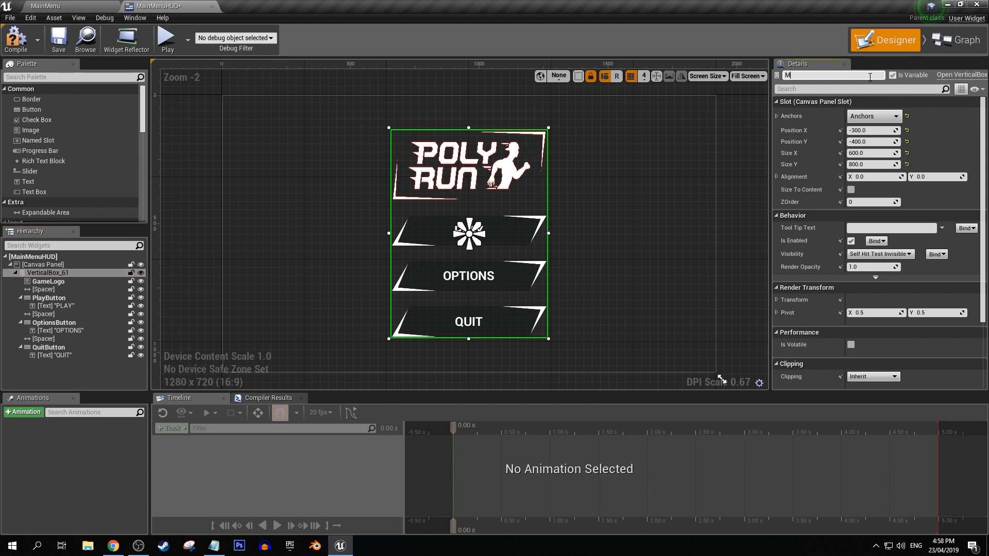
pyautogui.write('ainMenuVertBox')
pyautogui.press('Return')
# Place a getter for MainMenuVertBox in the event graph and connect it to the Set Visibility node's target.
pyautogui.click(956, 40)
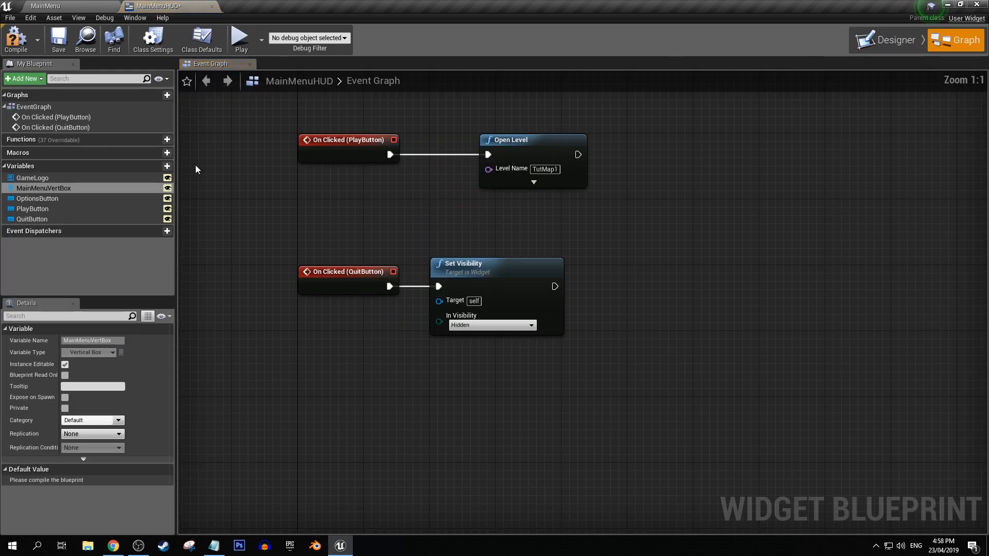
pyautogui.moveTo(44, 189); pyautogui.dragTo(329, 211)
pyautogui.click(340, 224)
pyautogui.moveTo(402, 217); pyautogui.dragTo(439, 300)
pyautogui.click(723, 237)
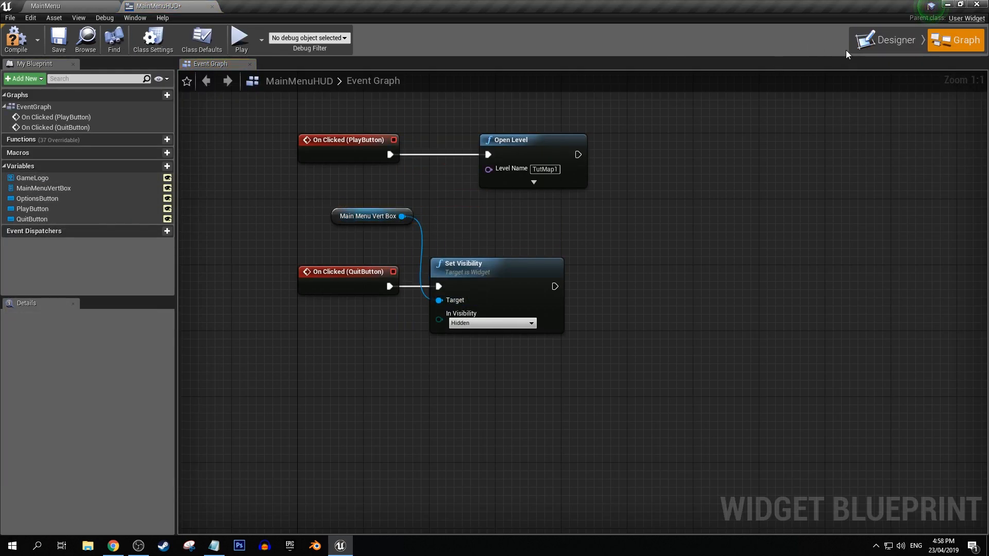
# Add a Vertical Box to the MainMenuHUD canvas beside the existing menu and anchor it to the centre.
pyautogui.click(887, 41)
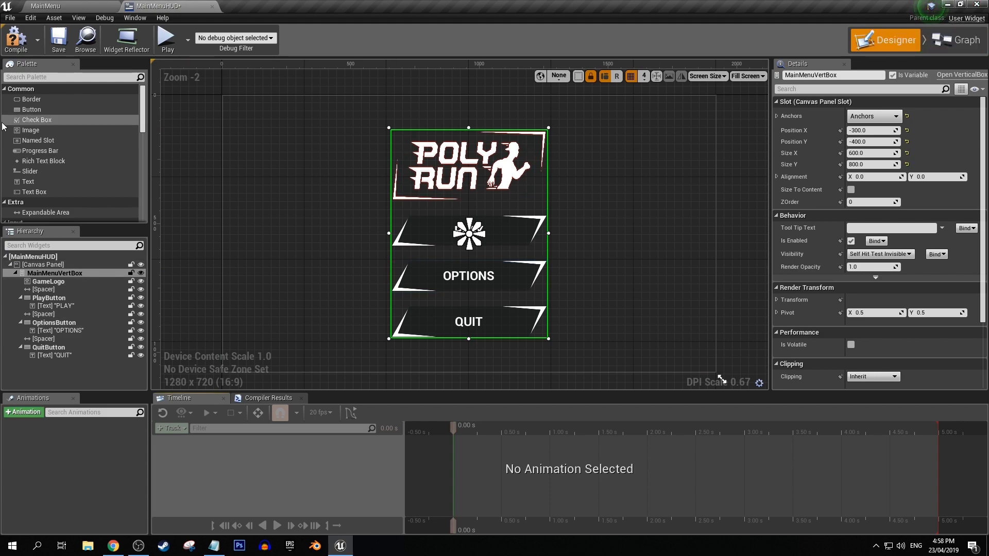
pyautogui.scroll(-10, 39, 169)
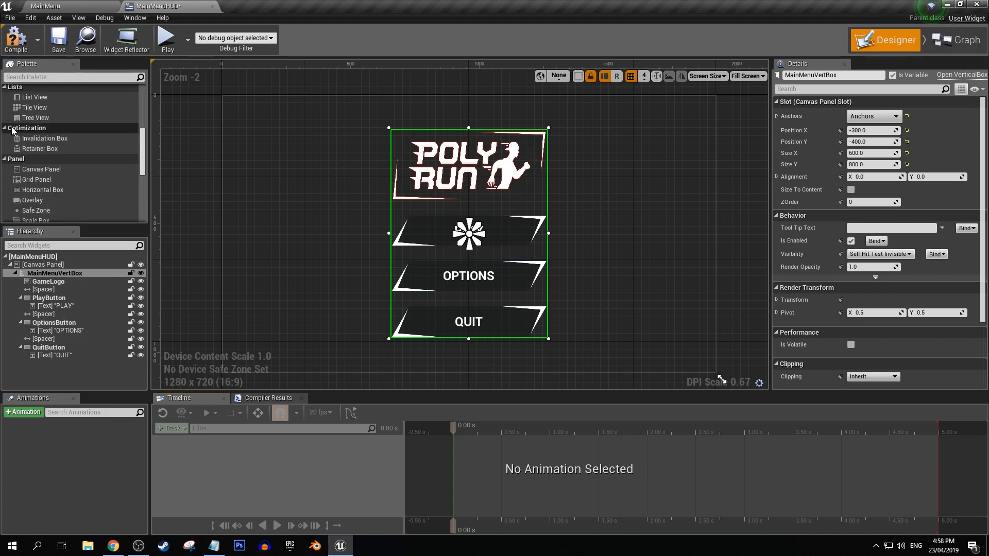
pyautogui.scroll(-3, 39, 169)
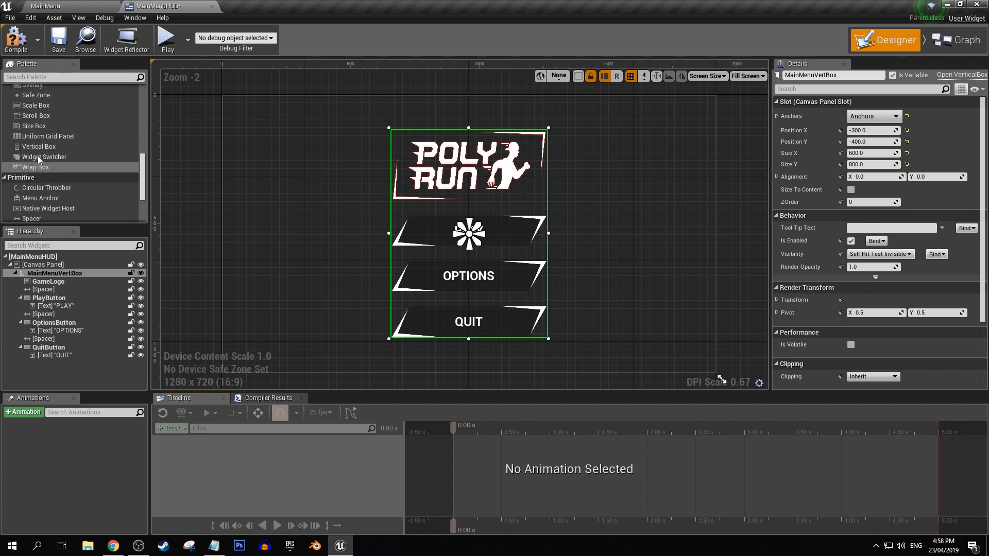
pyautogui.moveTo(38, 147); pyautogui.dragTo(295, 182)
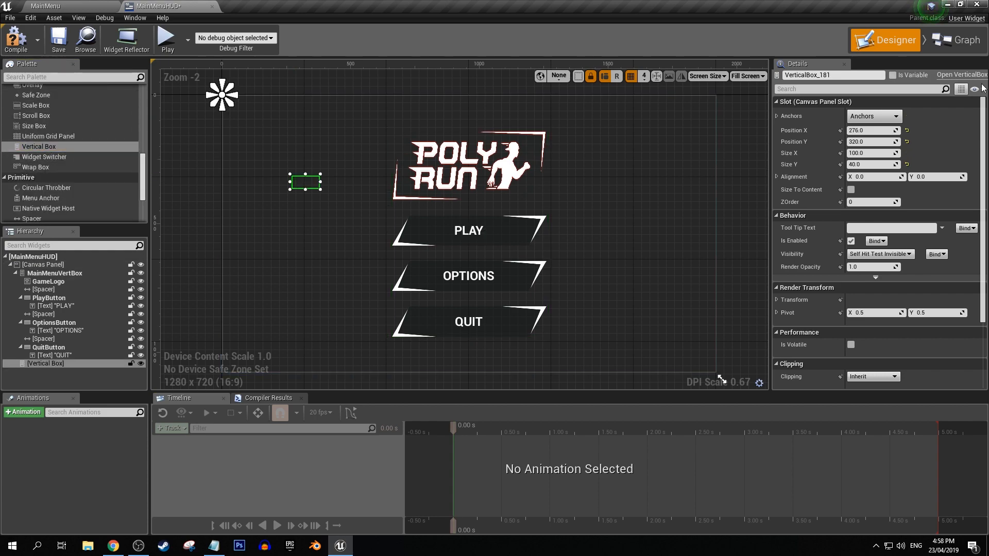
pyautogui.click(874, 116)
pyautogui.click(895, 179)
# Set the new vertical box's Size X to 500 and Size Y to 200.
pyautogui.moveTo(869, 153); pyautogui.dragTo(864, 153)
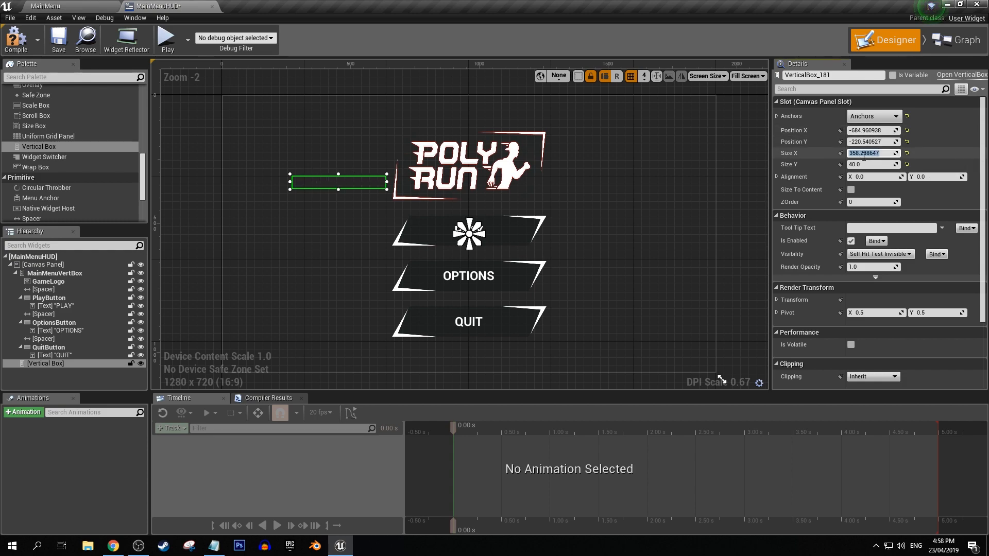
pyautogui.write('400')
pyautogui.press('Return')
pyautogui.click(864, 164)
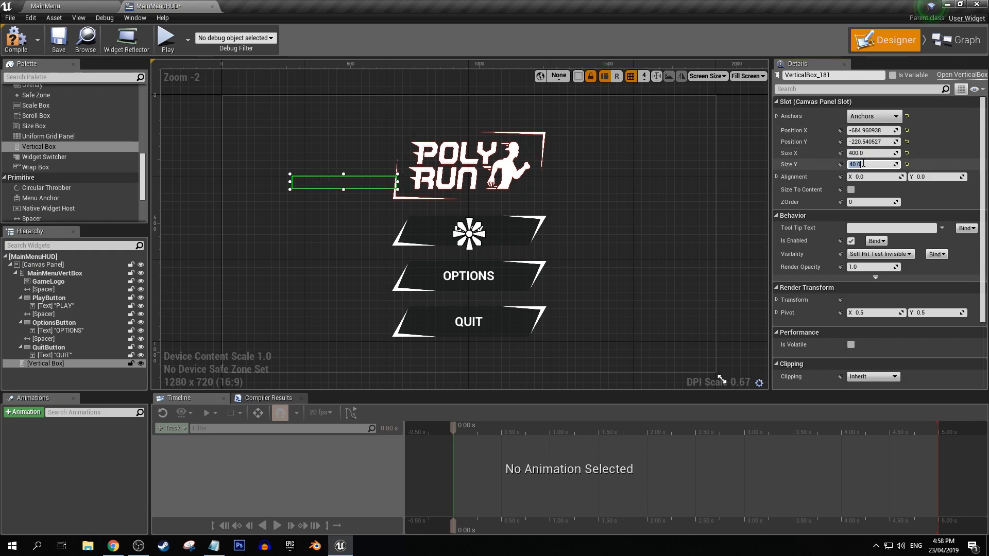
pyautogui.write('200')
pyautogui.press('Return')
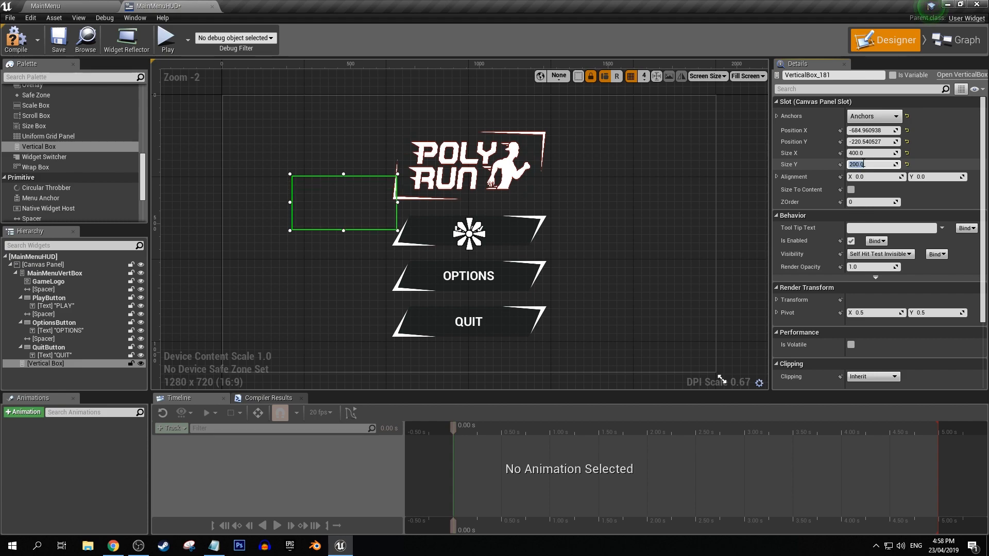
pyautogui.click(869, 153)
pyautogui.write('500')
pyautogui.press('Return')
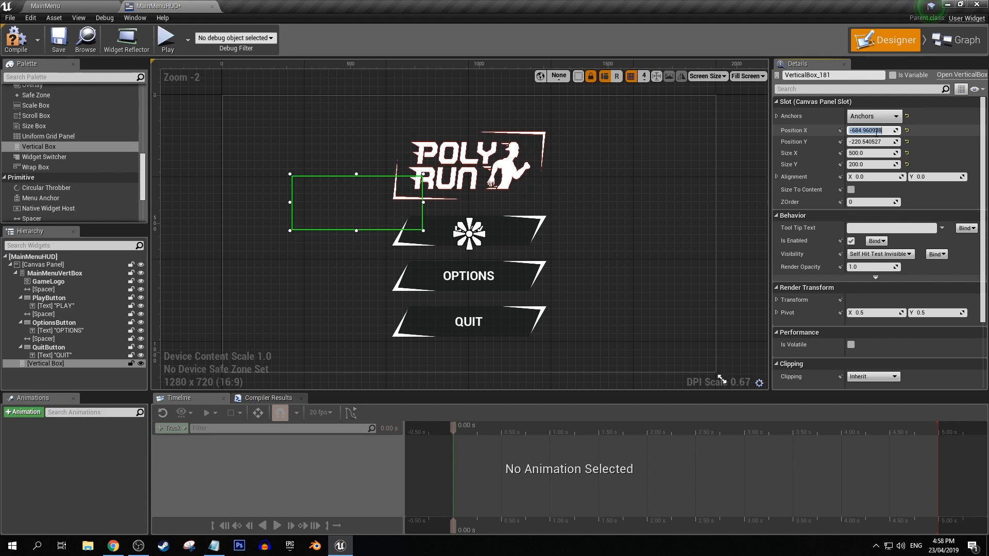
# Centre the new vertical box by setting Position X to -250 and Position Y to -100.
pyautogui.click(876, 132)
pyautogui.write('-250')
pyautogui.press('Return')
pyautogui.click(865, 140)
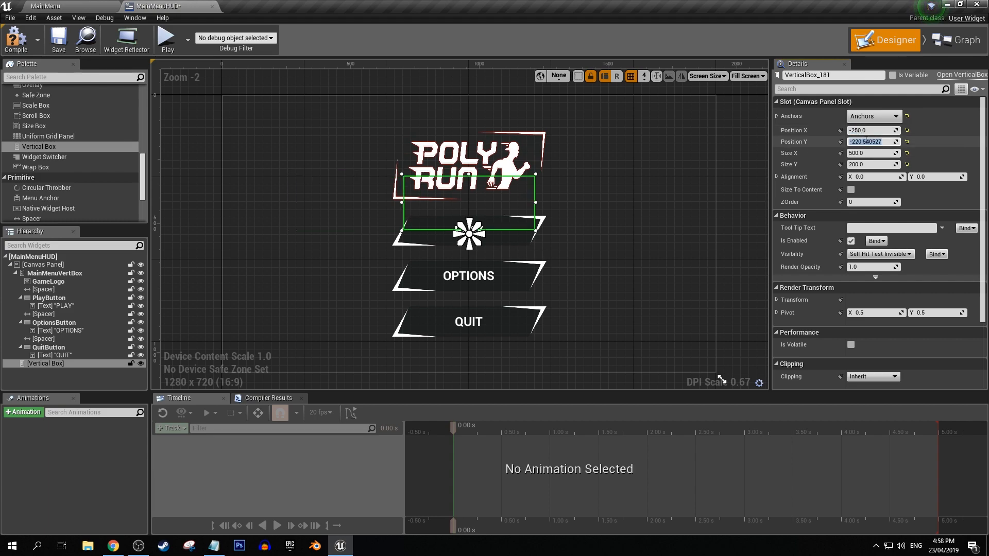
pyautogui.press('Return')
pyautogui.write('-100.0')
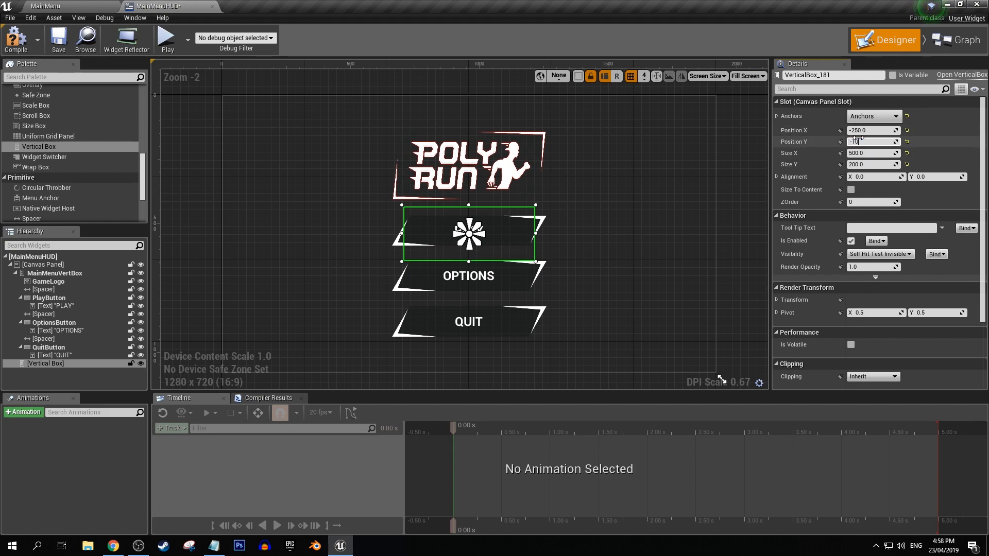
# Hide MainMenuVertBox in the designer preview and add a Text widget inside the new vertical box.
pyautogui.click(141, 273)
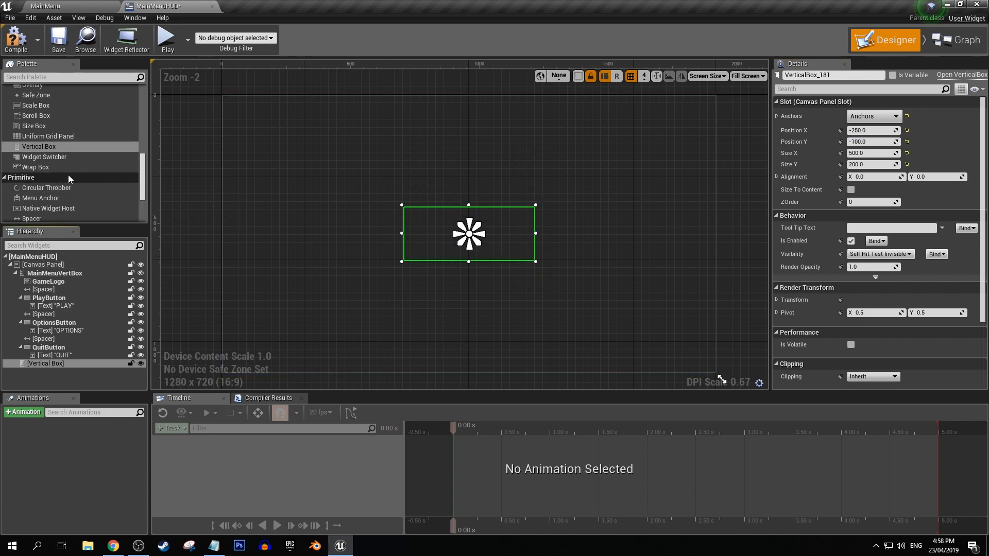
pyautogui.scroll(5, 63, 165)
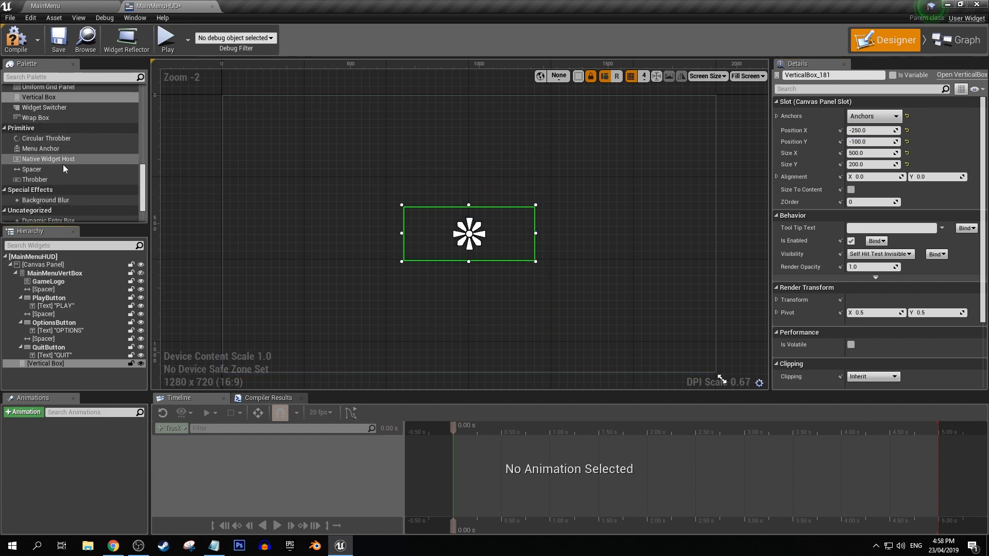
pyautogui.scroll(5, 48, 159)
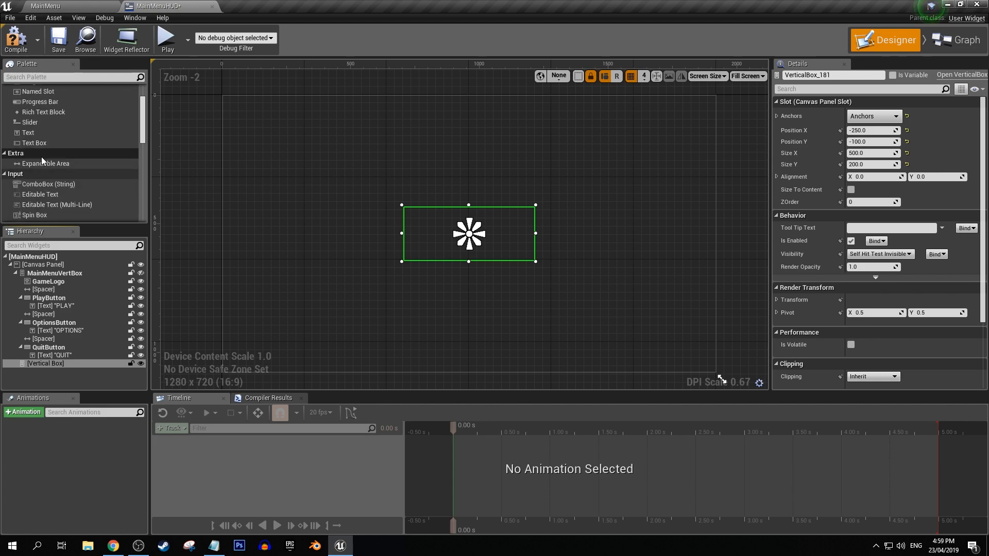
pyautogui.moveTo(29, 135); pyautogui.dragTo(46, 364)
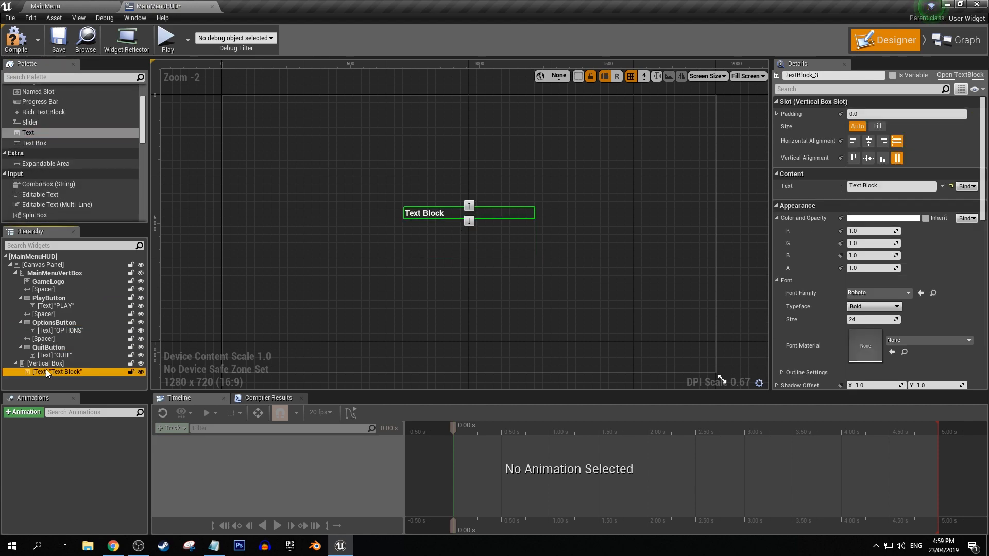
# Centre the text block horizontally, set its size to Fill, and change its text to CONFIRM QUIT?
pyautogui.click(869, 141)
pyautogui.click(877, 126)
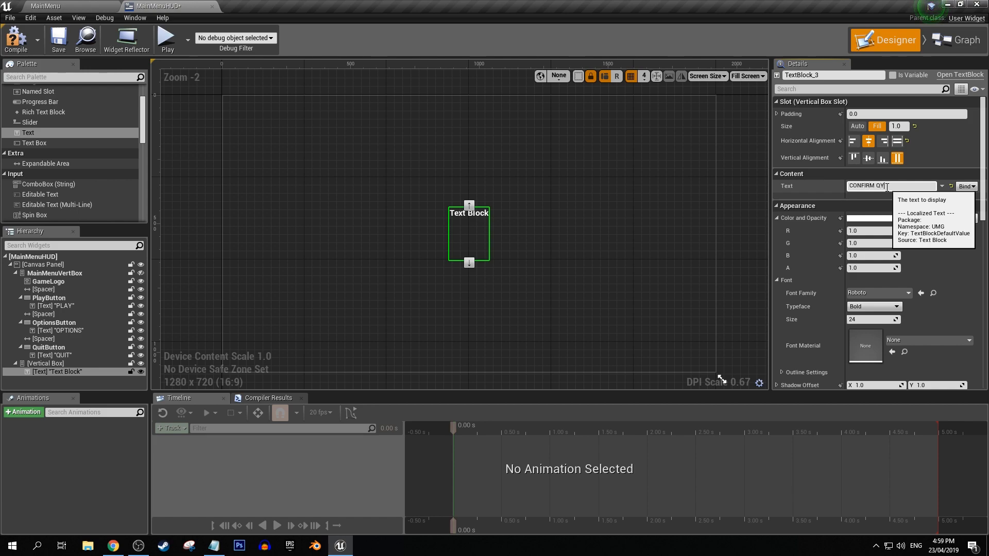
pyautogui.press('Return')
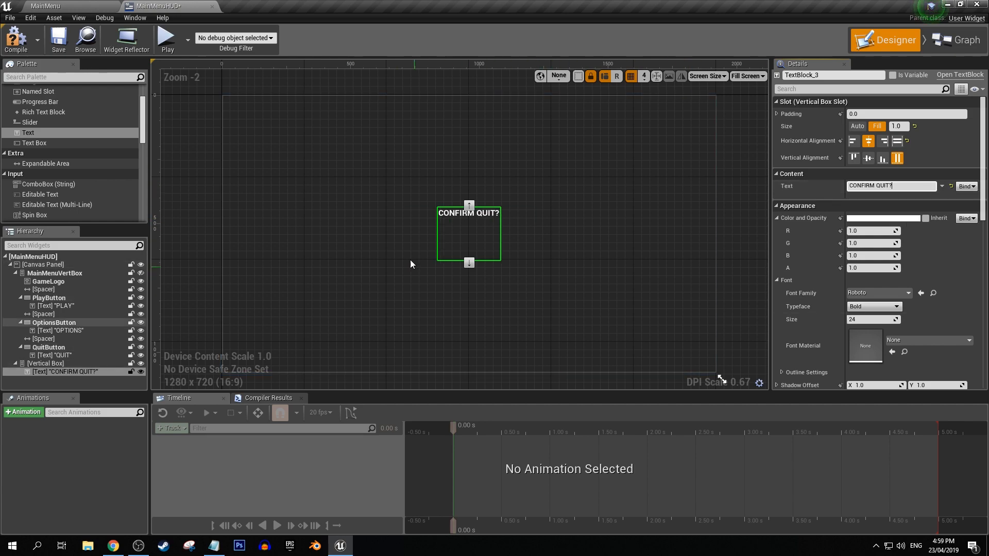
# Make the vertical box holding the CONFIRM QUIT? text a variable and name it ConfirmQuitCloseBox.
pyautogui.click(43, 364)
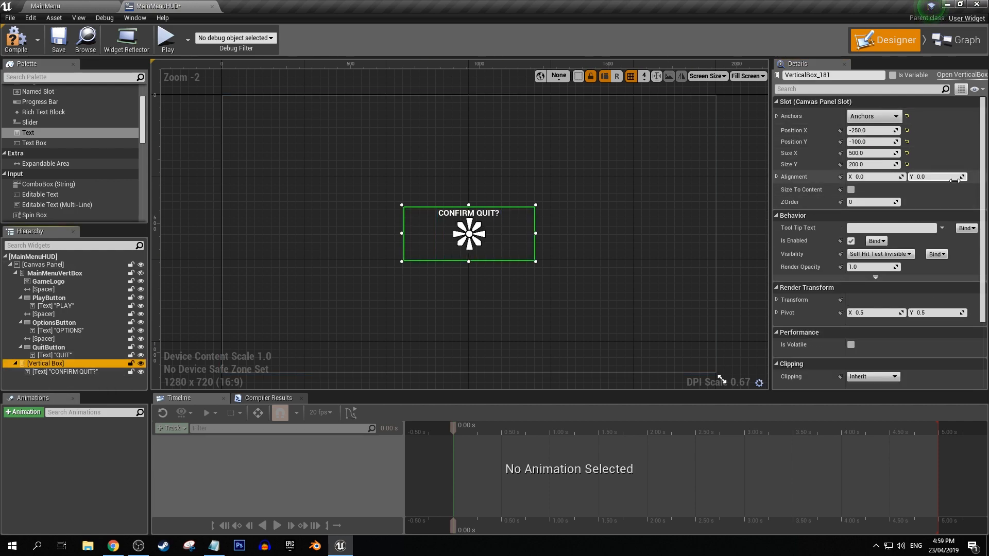
pyautogui.click(893, 75)
pyautogui.click(876, 76)
pyautogui.write('ConfirmQuit')
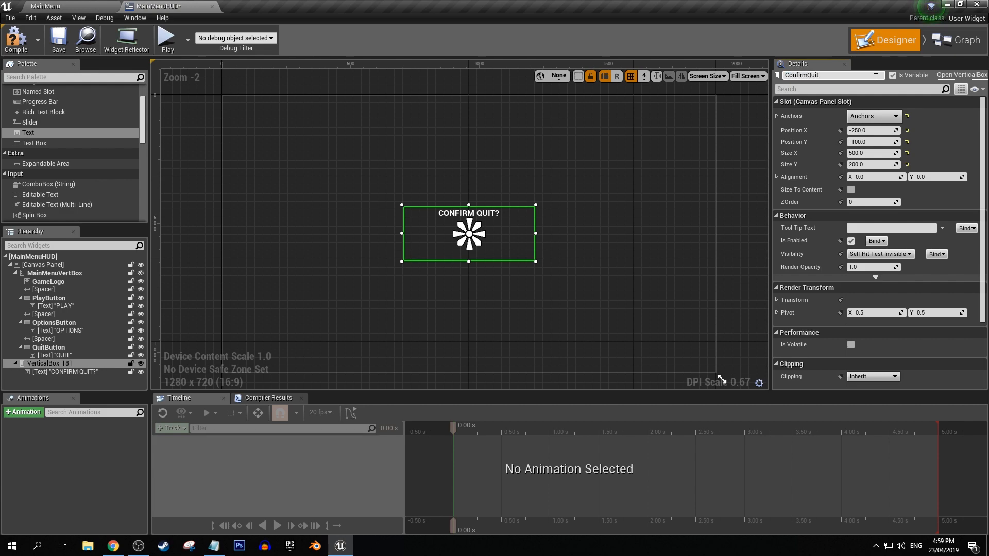
pyautogui.write('CloseBox')
pyautogui.press('Return')
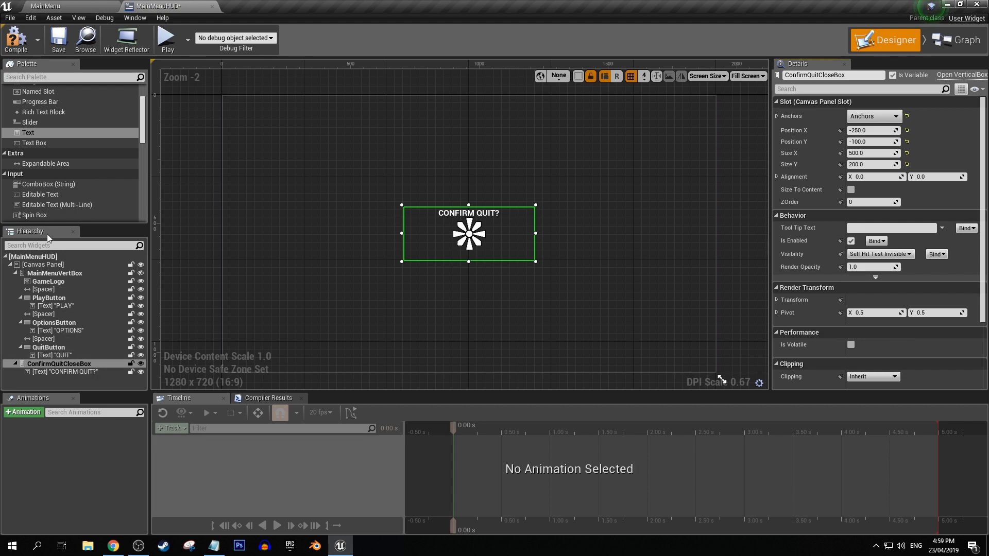
# Add a Horizontal Box below the CONFIRM QUIT? text in ConfirmQuitCloseBox and set its size to Fill.
pyautogui.click(72, 372)
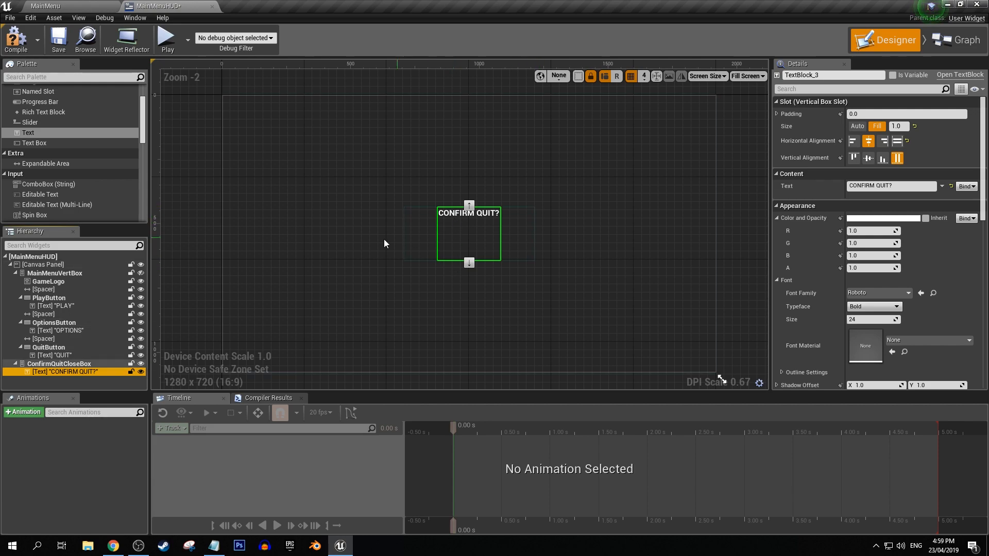
pyautogui.scroll(3, 94, 172)
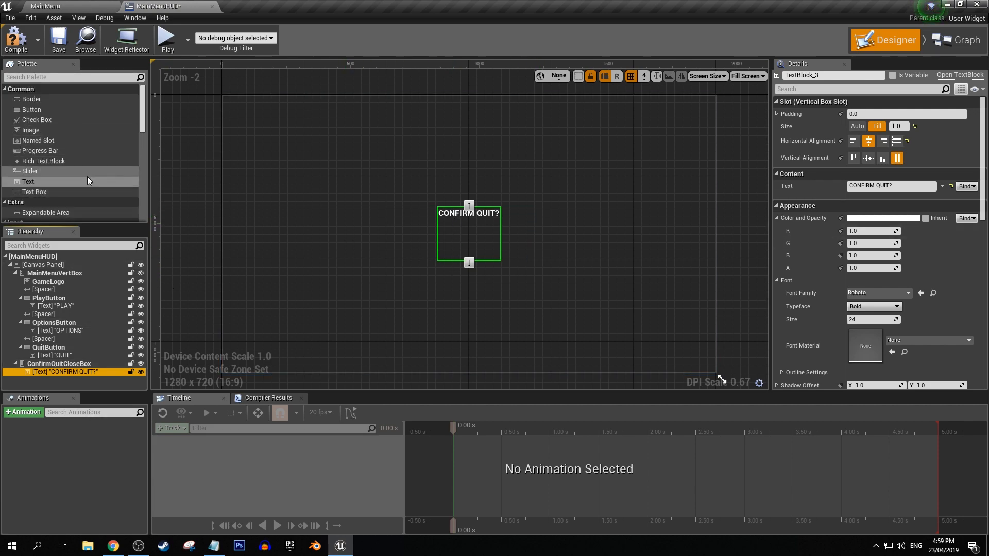
pyautogui.scroll(-6, 89, 178)
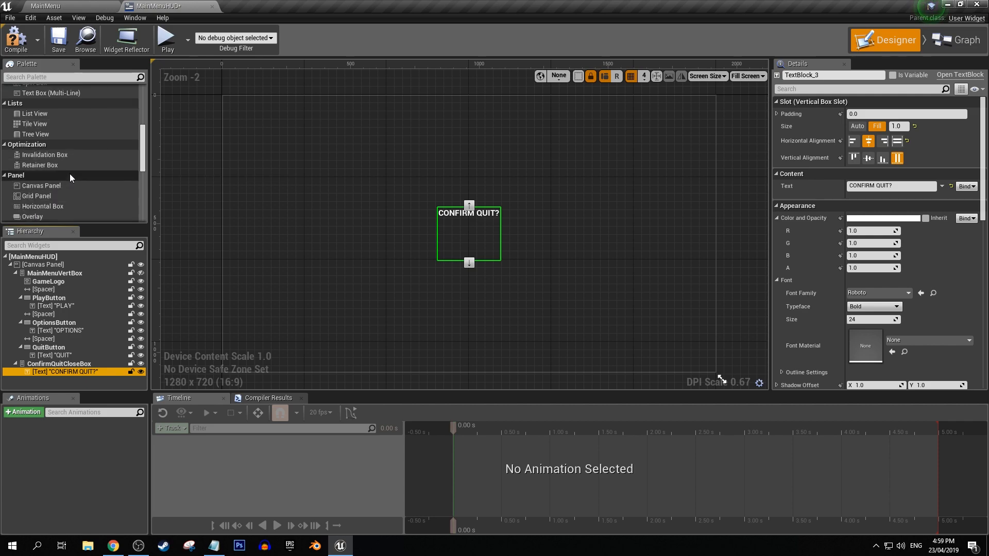
pyautogui.scroll(-1, 68, 172)
pyautogui.moveTo(60, 370); pyautogui.dragTo(60, 381)
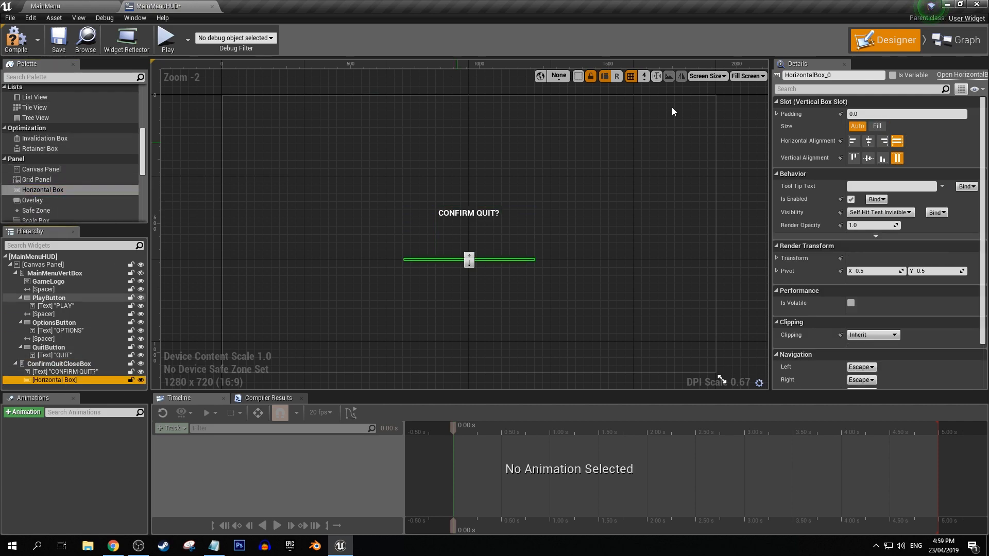
pyautogui.click(876, 127)
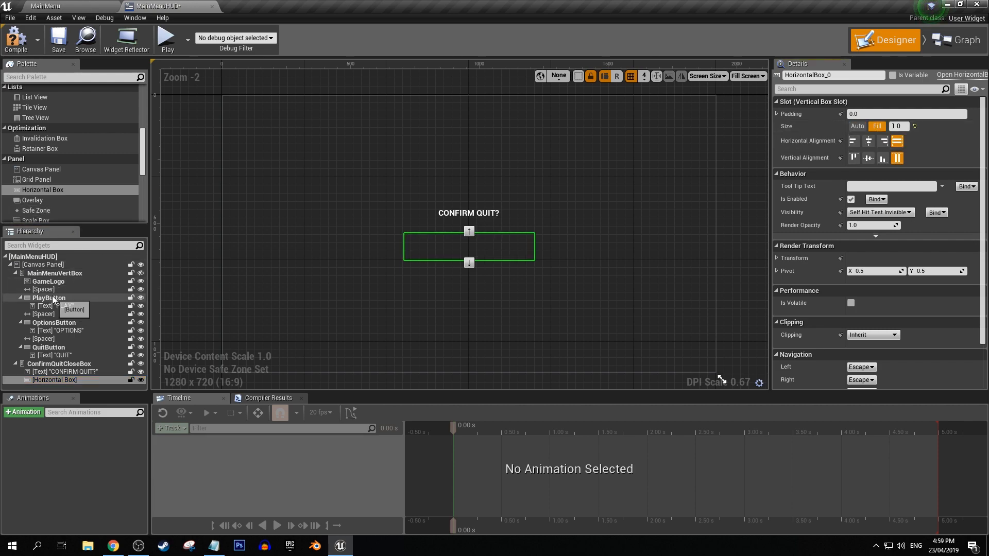
# Copy PlayButton with its label and paste it twice into the horizontal box, keeping MainMenuVertBox hidden in the preview.
pyautogui.click(141, 273)
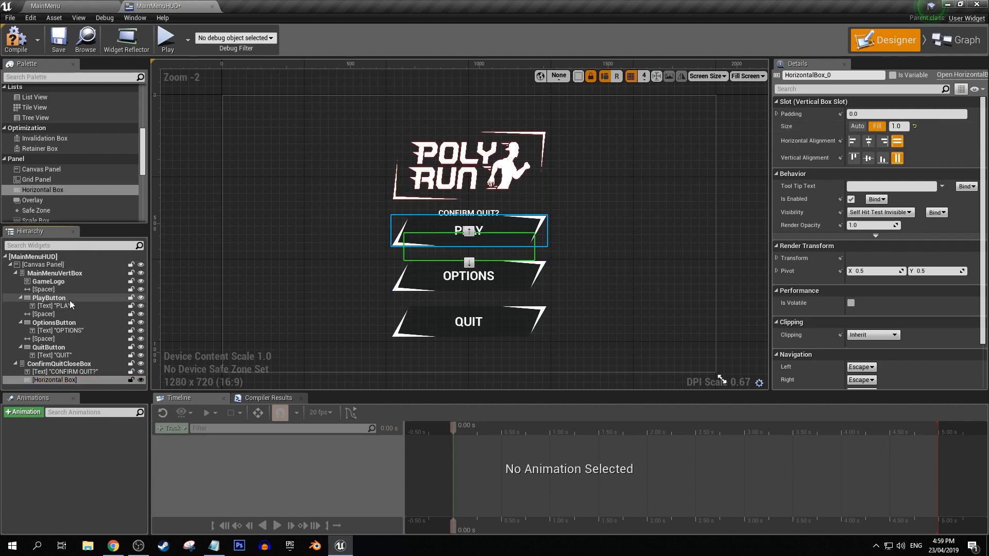
pyautogui.click(62, 298)
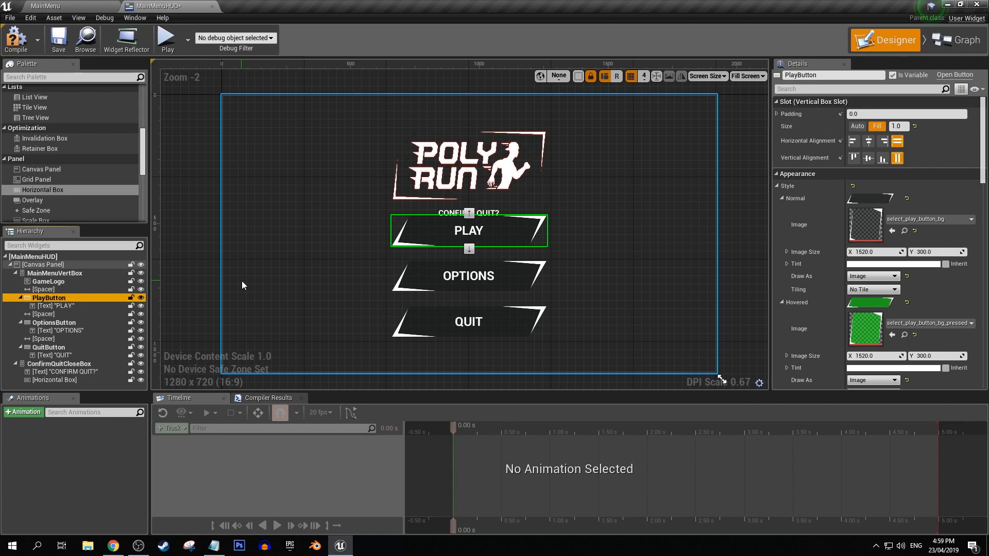
pyautogui.click(142, 274)
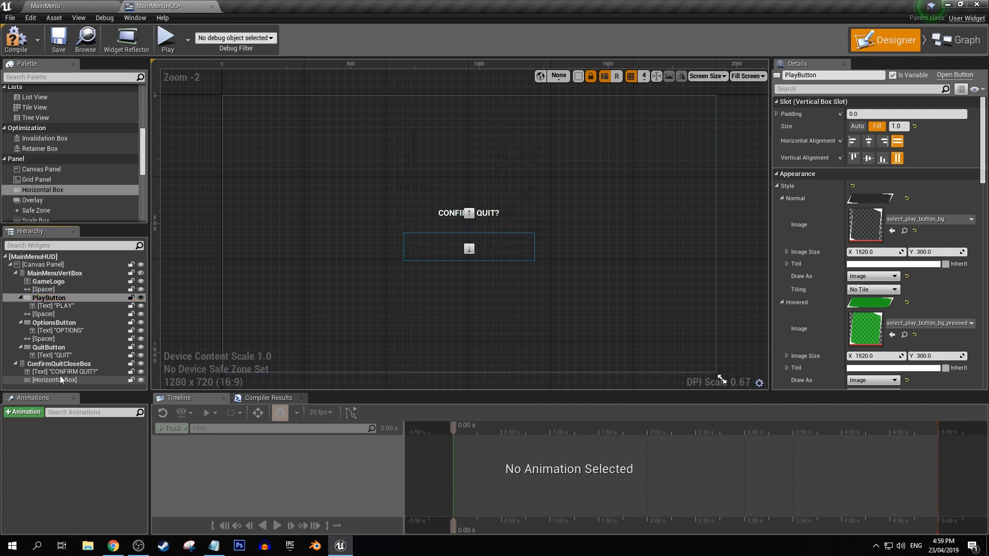
pyautogui.click(54, 380)
pyautogui.hotkey('ctrl', 'v')
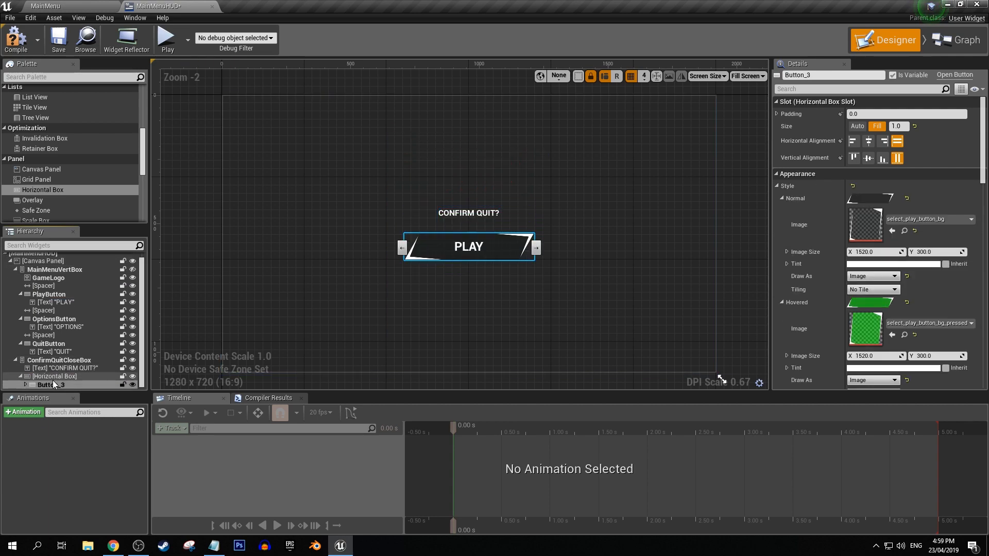
pyautogui.hotkey('ctrl', 'v')
pyautogui.click(449, 253)
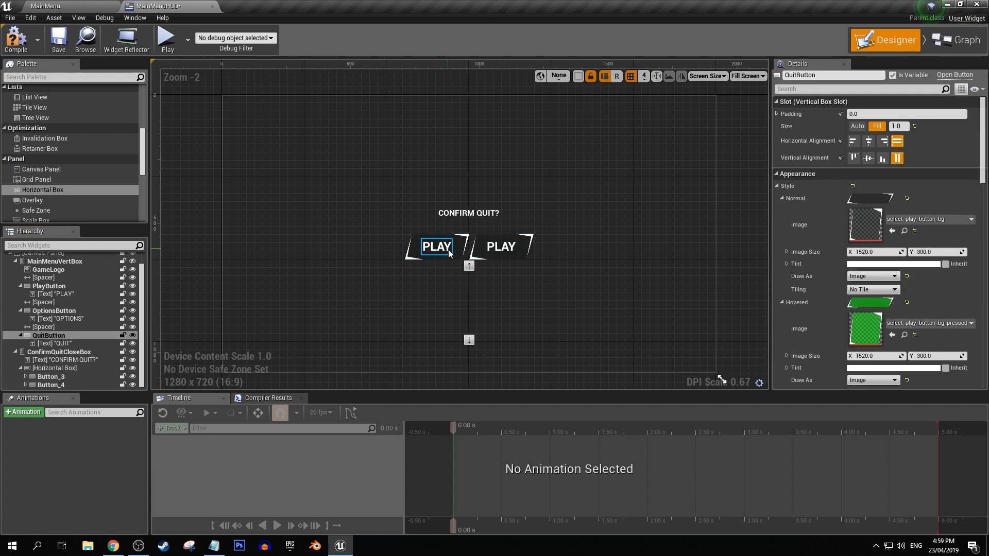
# Increase the font size of the CONFIRM QUIT? text.
pyautogui.scroll(3, 450, 252)
pyautogui.click(428, 200)
pyautogui.moveTo(866, 320); pyautogui.dragTo(870, 320)
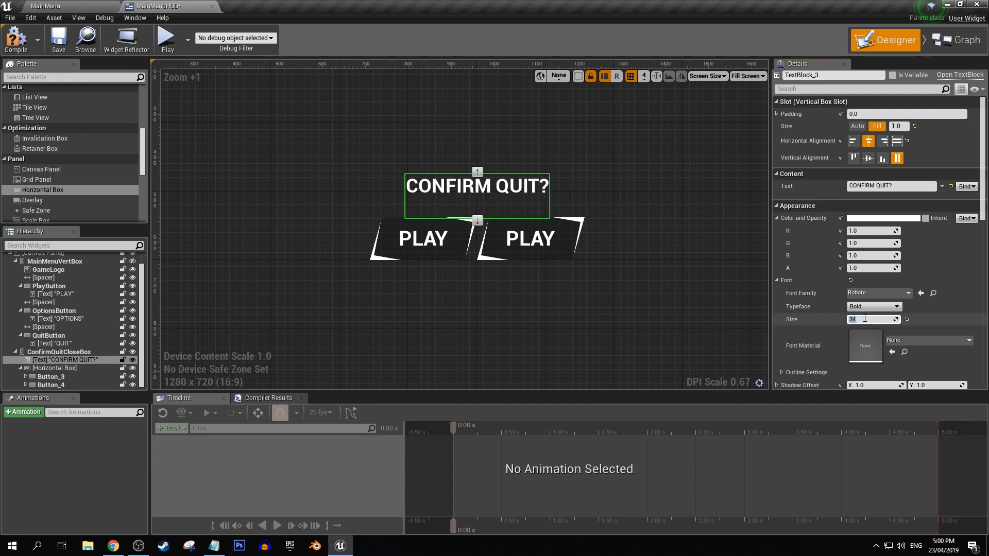
pyautogui.press('Return')
# Insert a Spacer between the two copied PLAY buttons in the horizontal box.
pyautogui.click(411, 248)
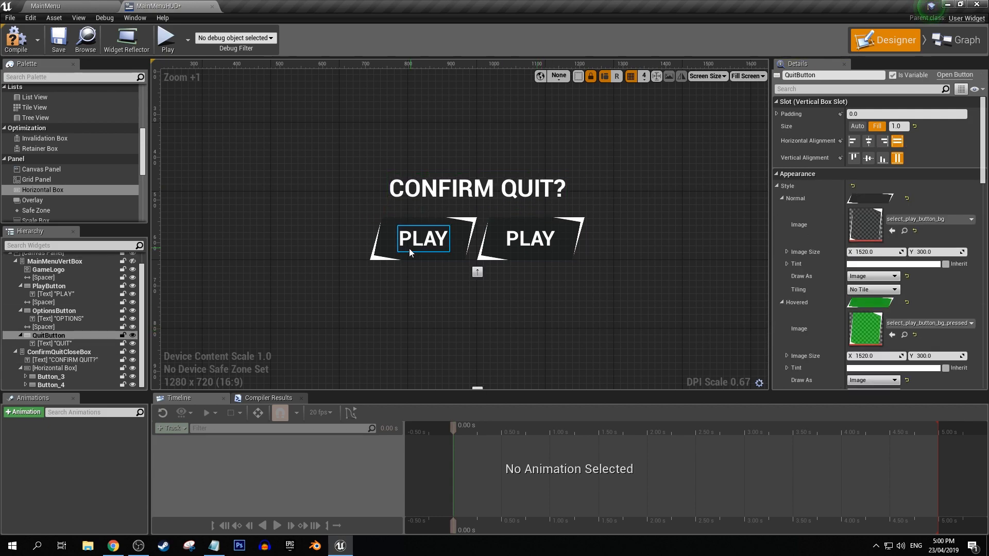
pyautogui.click(26, 385)
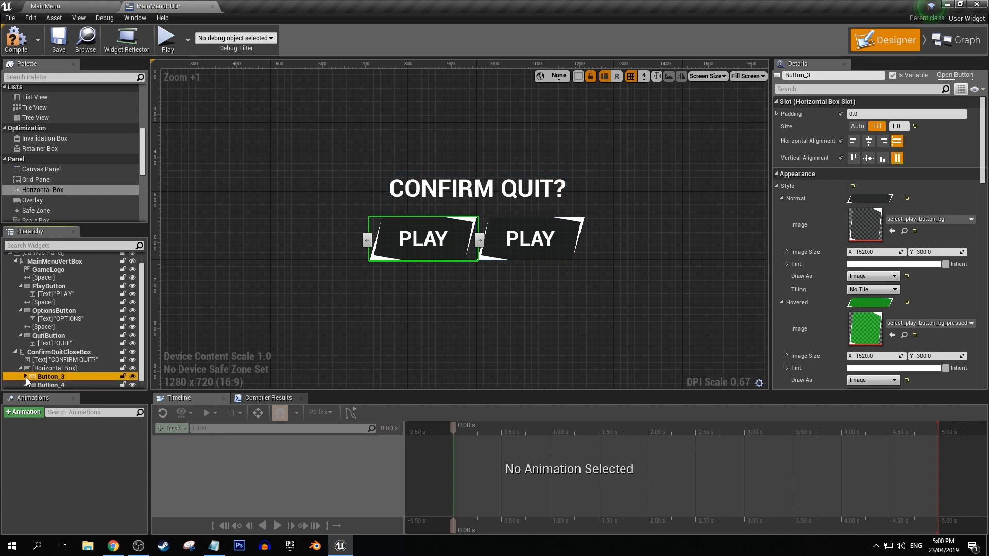
pyautogui.click(26, 377)
pyautogui.scroll(-2, 69, 357)
pyautogui.scroll(-5, 53, 160)
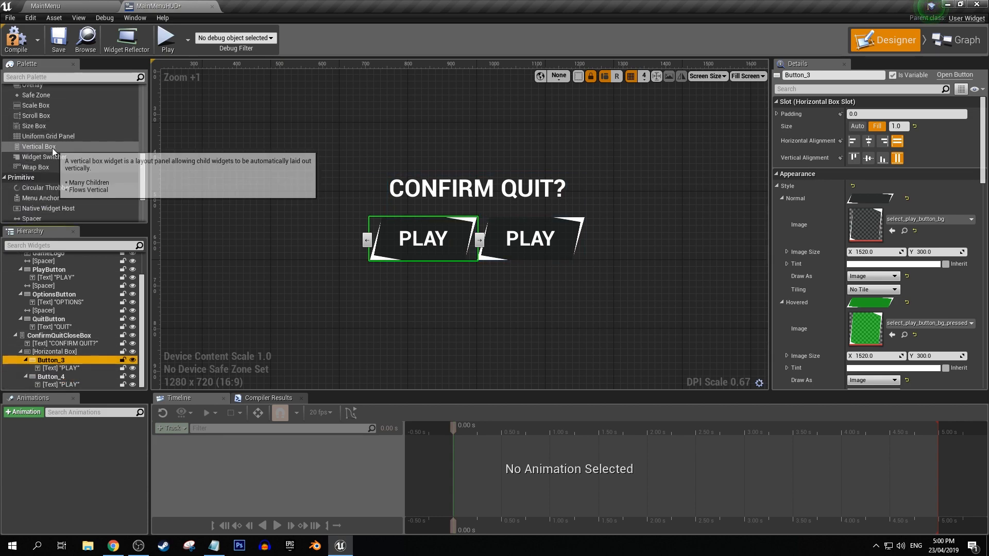
pyautogui.moveTo(51, 169); pyautogui.dragTo(56, 374)
# Set the size of the spacer between the buttons to X 15 and Y 0.
pyautogui.click(937, 188)
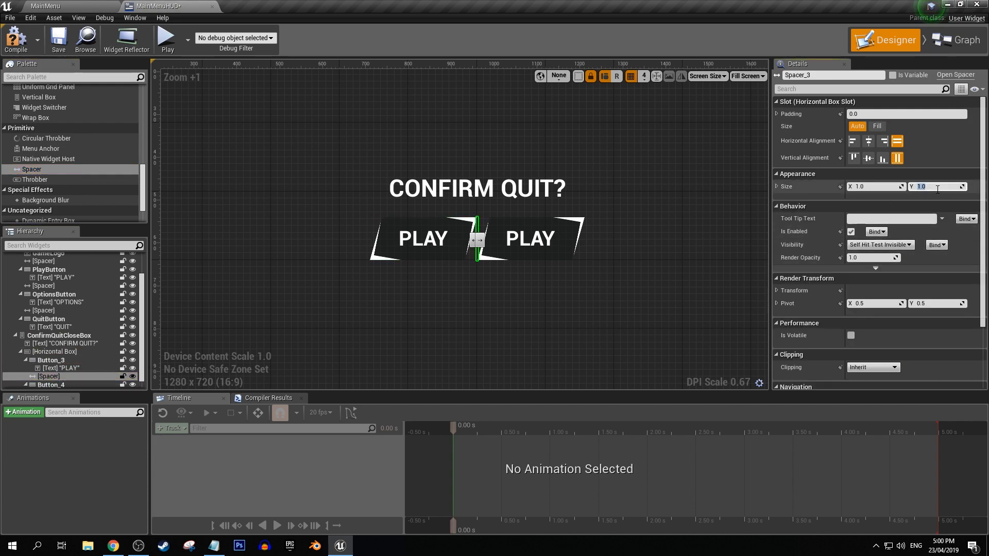
pyautogui.moveTo(880, 188); pyautogui.dragTo(894, 187)
pyautogui.press('Return')
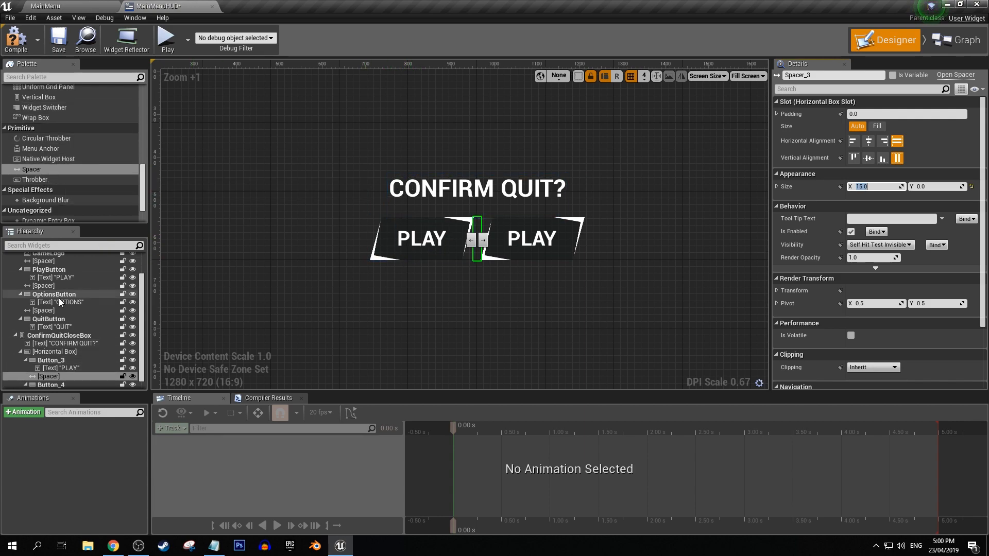
# Add a Spacer below the horizontal box inside ConfirmQuitCloseBox and set its Y size to 35.
pyautogui.scroll(-1, 57, 330)
pyautogui.click(56, 343)
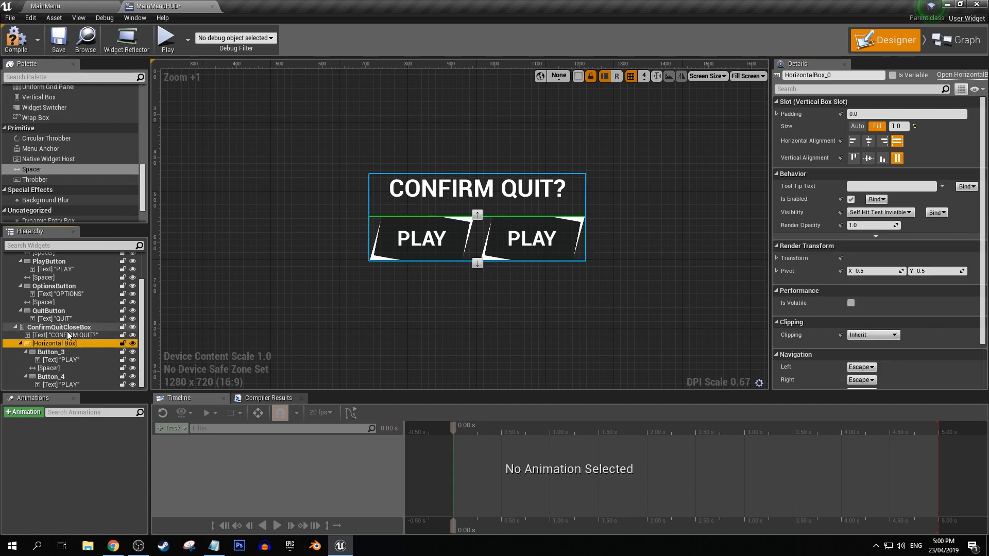
pyautogui.click(68, 331)
pyautogui.moveTo(31, 169); pyautogui.dragTo(54, 330)
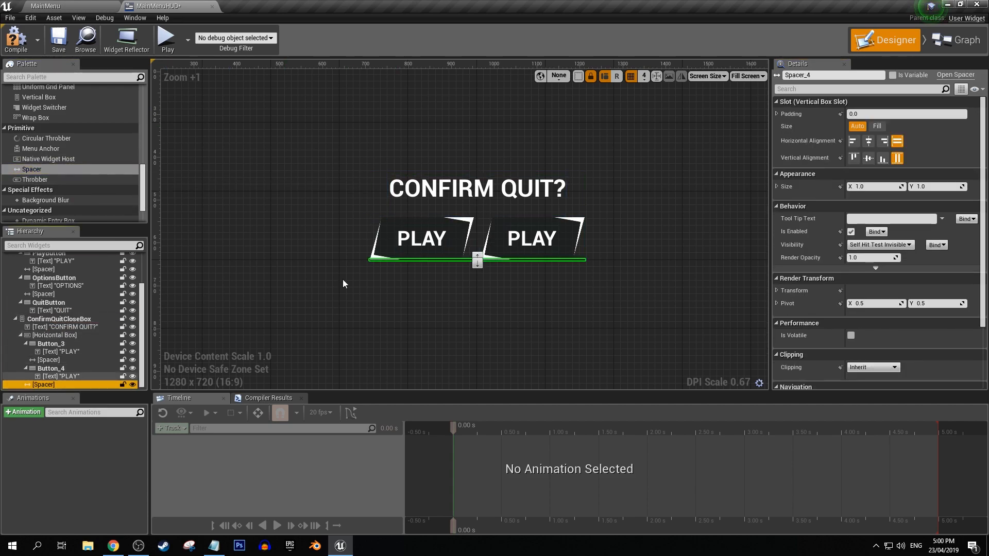
pyautogui.moveTo(925, 189); pyautogui.dragTo(958, 188)
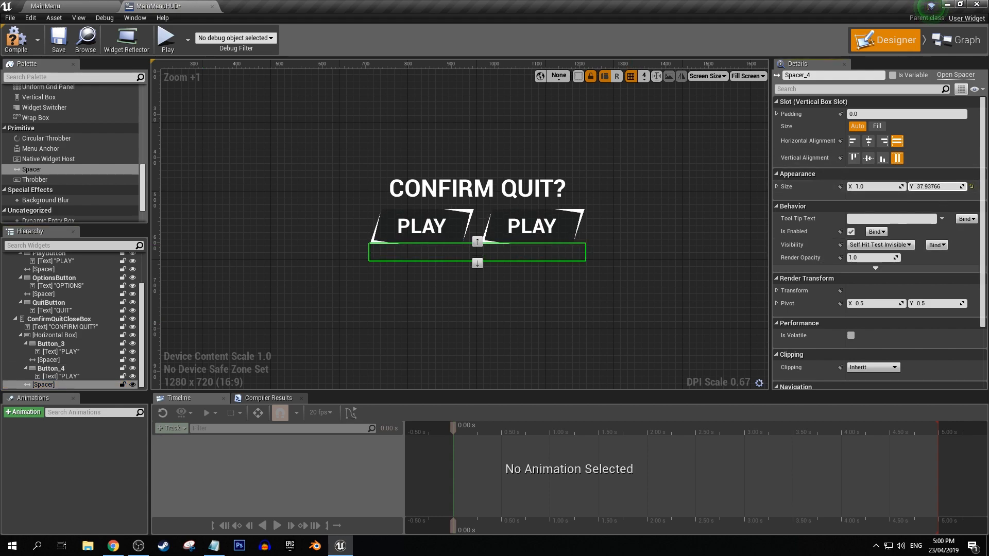
pyautogui.write('35')
pyautogui.press('Return')
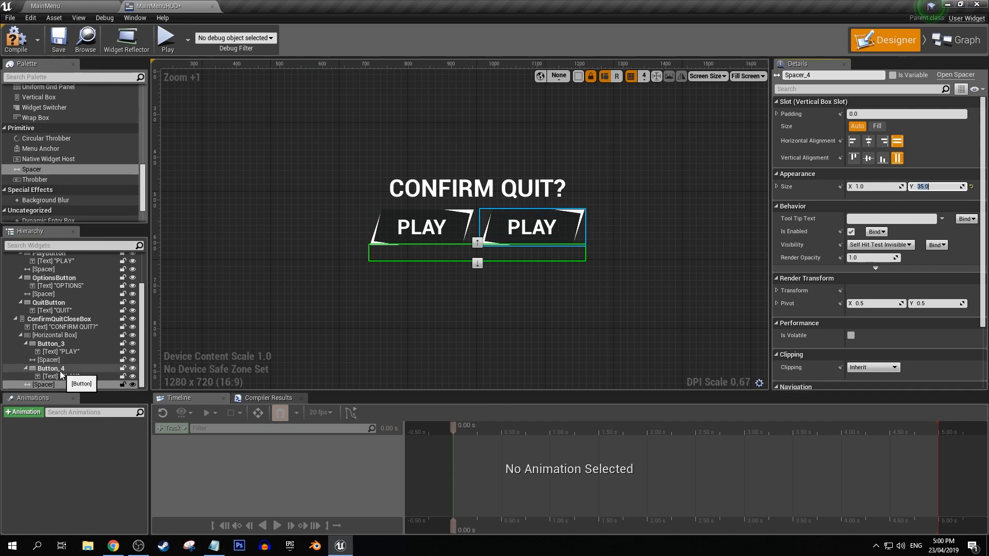
# Change the labels of the two buttons under CONFIRM QUIT? to QUIT and BACK.
pyautogui.click(64, 344)
pyautogui.click(72, 351)
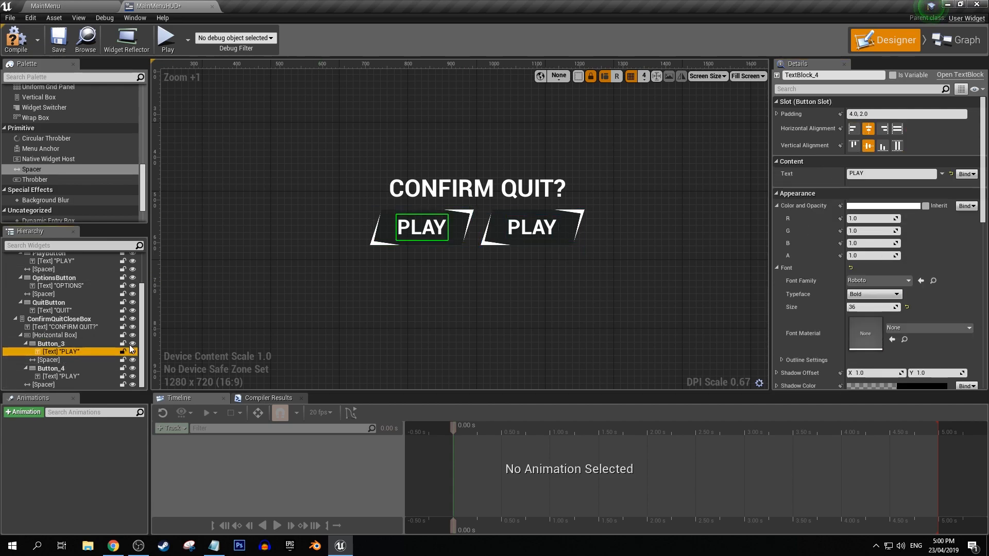
pyautogui.click(860, 174)
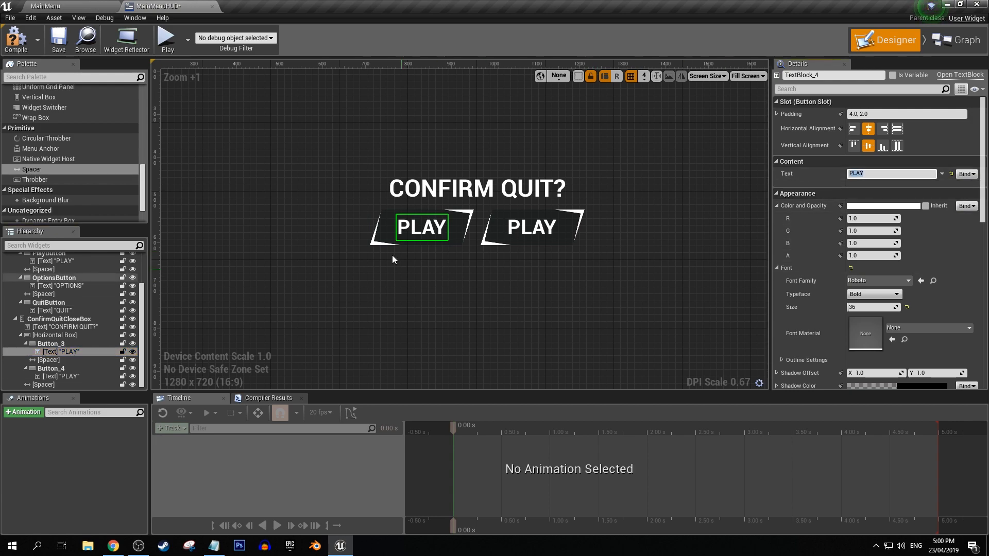
pyautogui.write('QUIT')
pyautogui.press('Return')
pyautogui.click(532, 227)
pyautogui.click(875, 174)
pyautogui.write('BACK')
pyautogui.press('Return')
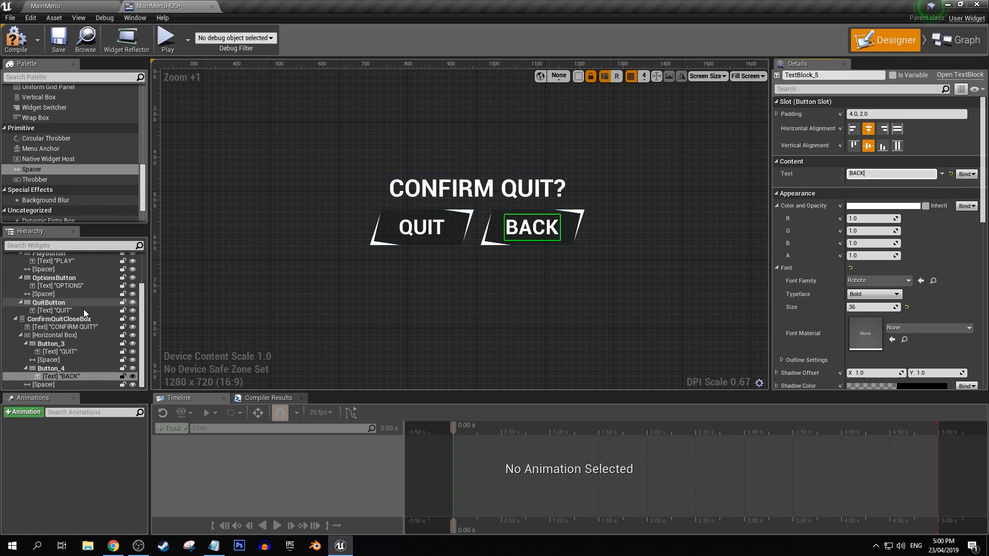
# Rename the prompt's QUIT button as ConfirmQuitButton and its BACK button as QuitGoBack.
pyautogui.click(69, 346)
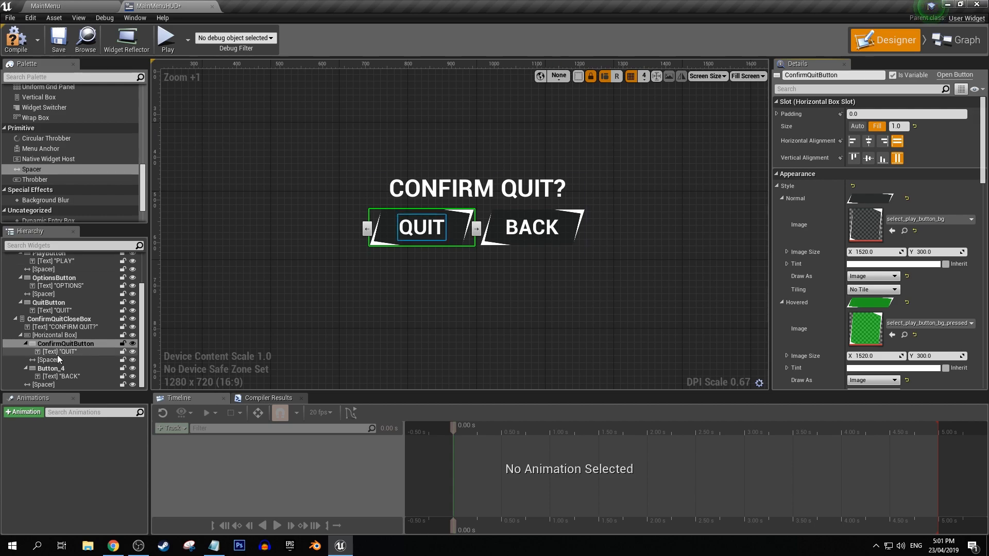
pyautogui.click(51, 368)
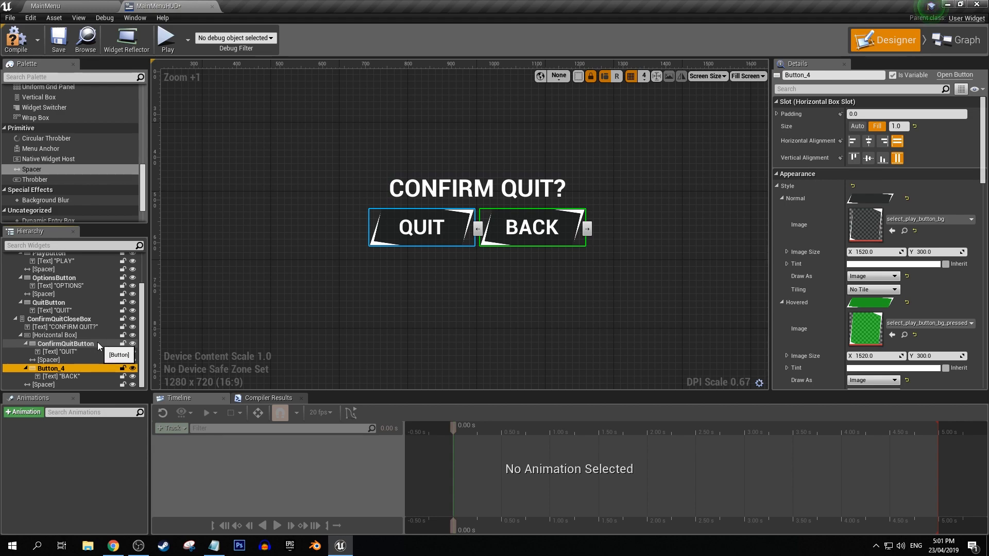
pyautogui.click(814, 75)
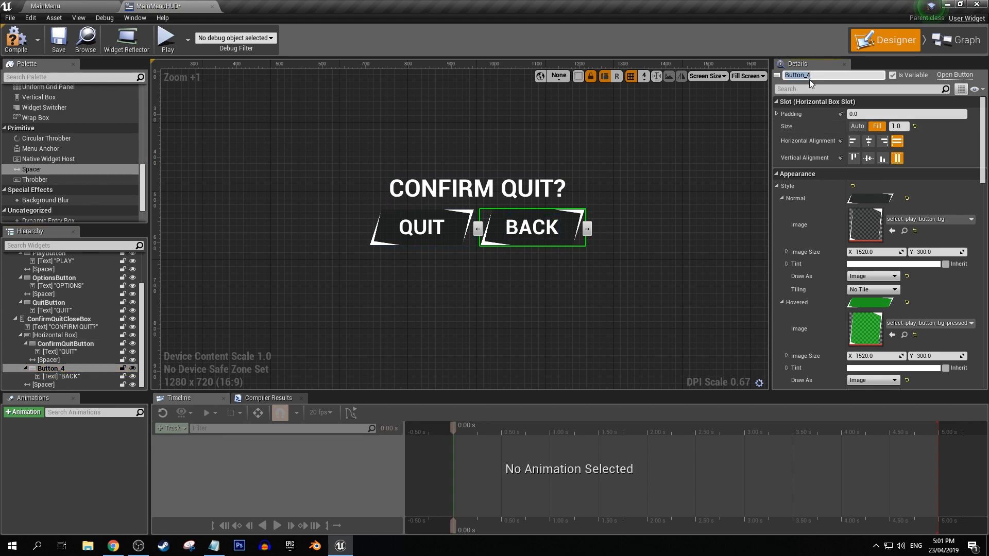
pyautogui.write('QuitGoBack')
pyautogui.press('Return')
# Add an On Clicked event for ConfirmQuitButton and connect it to a Quit Game node.
pyautogui.click(56, 345)
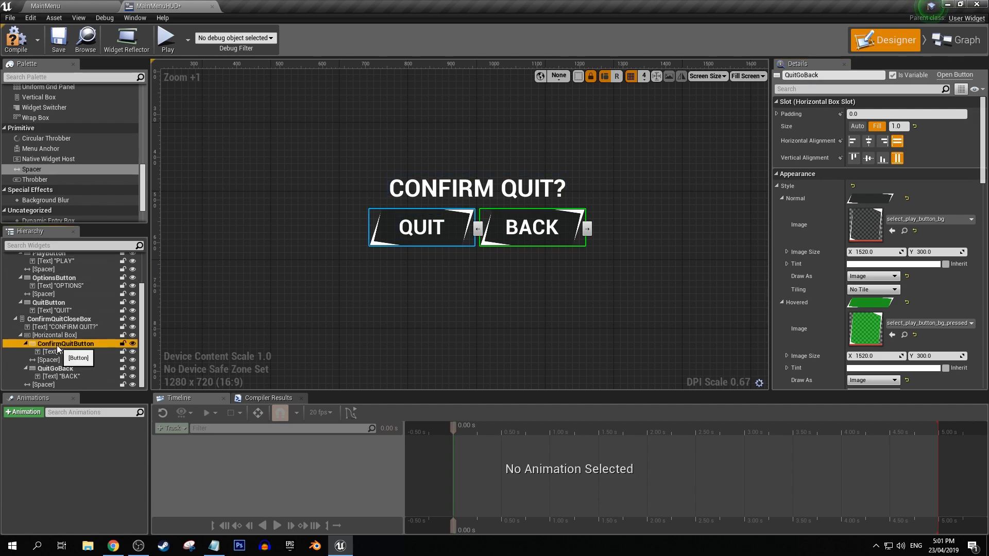
pyautogui.scroll(-10, 984, 133)
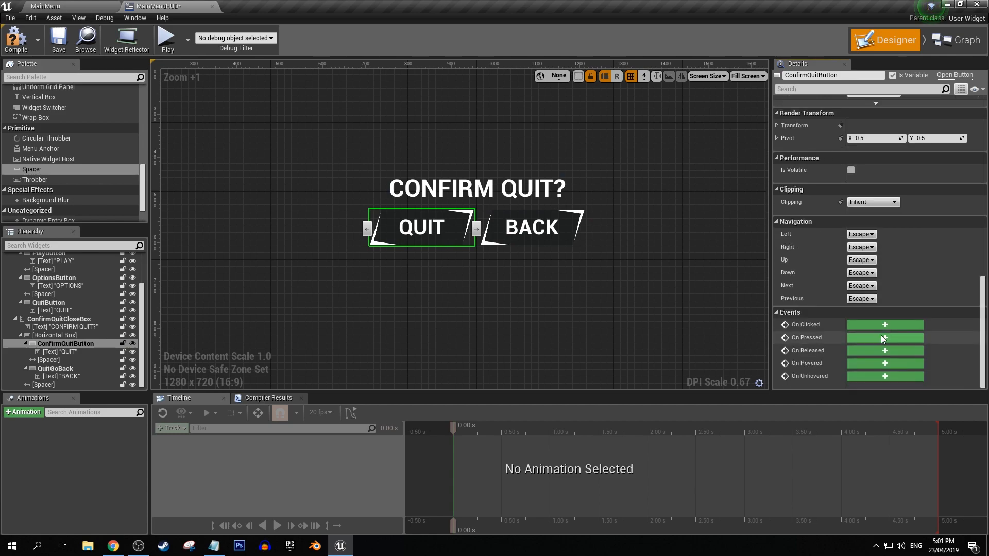
pyautogui.click(874, 325)
pyautogui.moveTo(706, 333); pyautogui.dragTo(517, 320, button='right')
pyautogui.moveTo(461, 307); pyautogui.dragTo(513, 305)
pyautogui.write('quit')
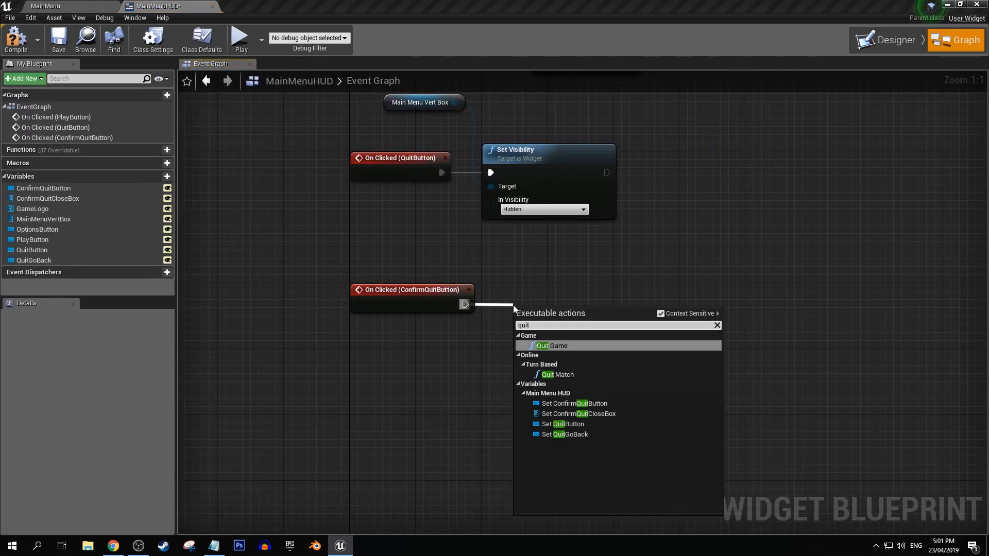
pyautogui.click(548, 345)
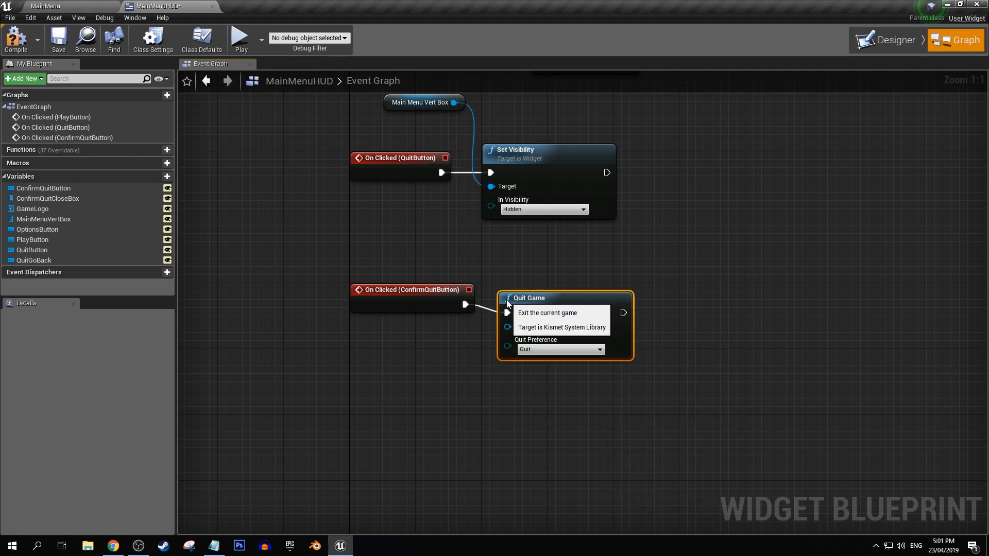
pyautogui.moveTo(527, 306); pyautogui.dragTo(527, 298)
pyautogui.click(638, 225)
# Add an On Clicked event for the QuitGoBack button.
pyautogui.click(877, 43)
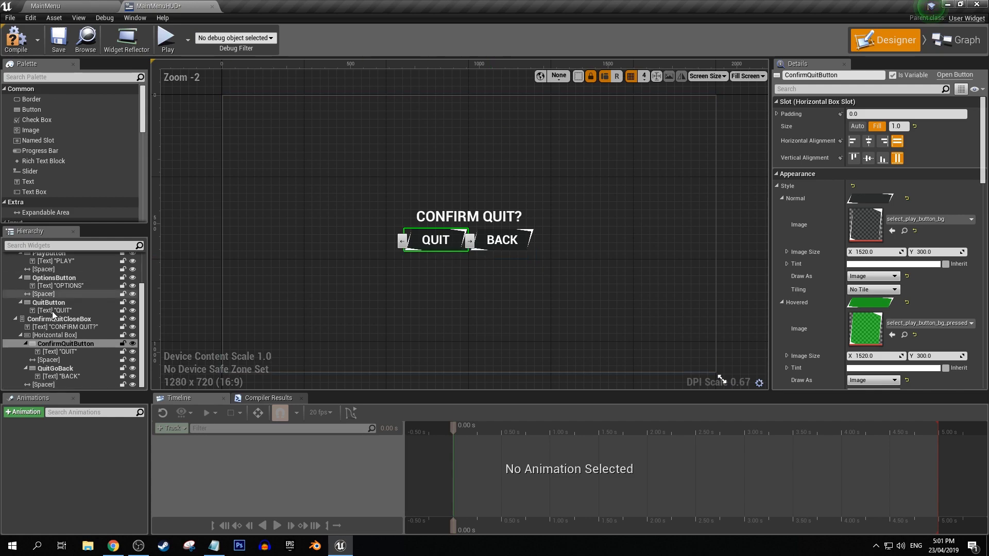
pyautogui.click(76, 367)
pyautogui.scroll(-10, 876, 309)
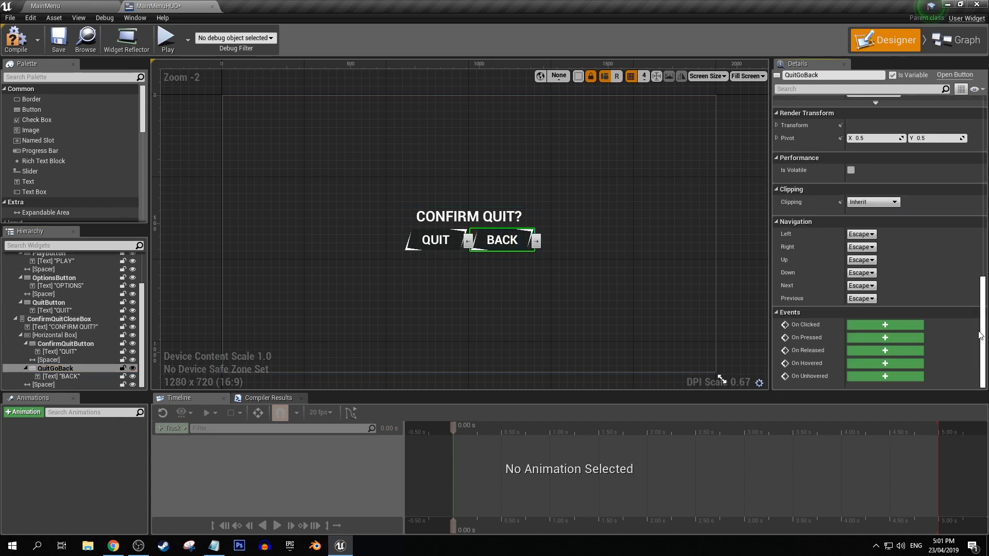
pyautogui.click(877, 326)
pyautogui.click(714, 284)
pyautogui.moveTo(771, 269); pyautogui.dragTo(573, 372, button='right')
# Copy the Main Menu Vert Box Set Visibility nodes to the QuitGoBack event, connect them and set the visibility to Visible.
pyautogui.moveTo(488, 203); pyautogui.dragTo(483, 264, button='right')
pyautogui.moveTo(360, 138); pyautogui.dragTo(459, 170)
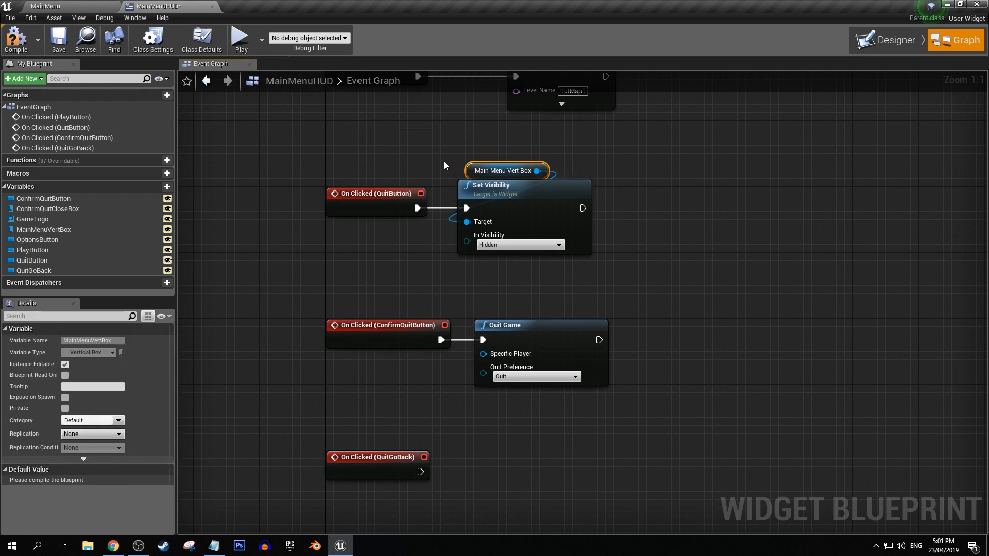
pyautogui.keyDown('shift'); pyautogui.click(531, 215); pyautogui.keyUp('shift')
pyautogui.hotkey('ctrl', 'c')
pyautogui.moveTo(548, 311); pyautogui.dragTo(521, 227, button='right')
pyautogui.hotkey('ctrl', 'v')
pyautogui.moveTo(393, 389); pyautogui.dragTo(500, 415)
pyautogui.click(550, 450)
pyautogui.click(524, 459)
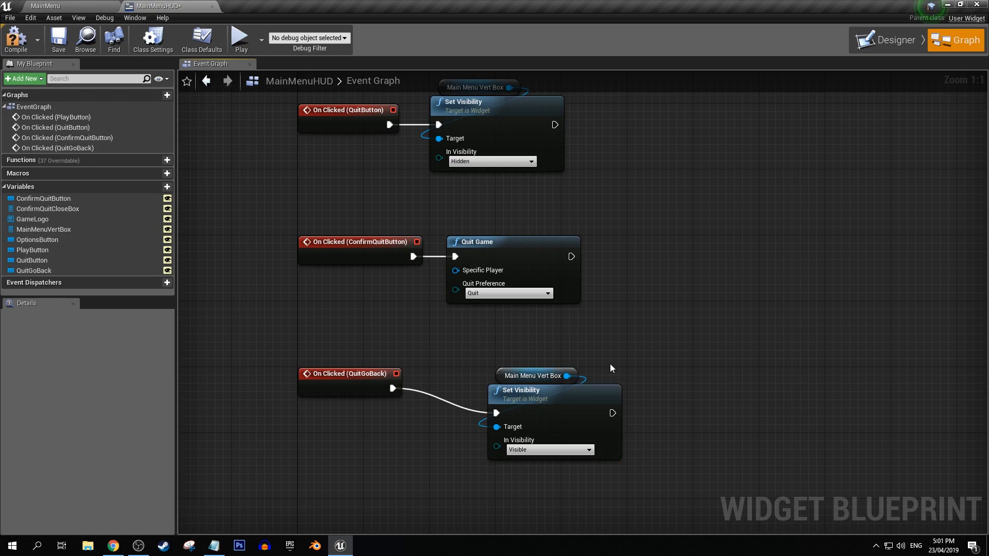
pyautogui.moveTo(563, 406); pyautogui.dragTo(505, 382)
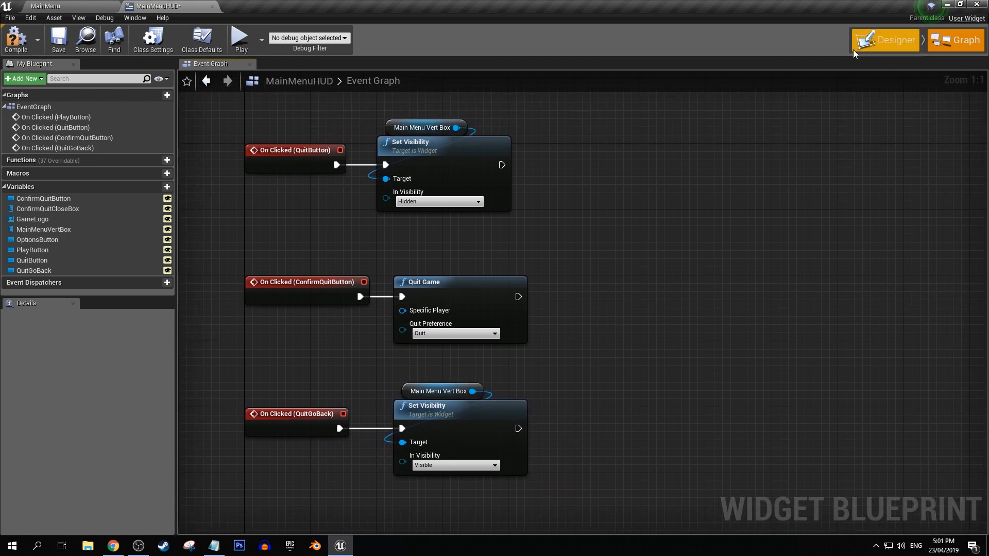
# Place a getter for the ConfirmQuitCloseBox variable beside the QuitButton event's nodes in the event graph.
pyautogui.click(887, 40)
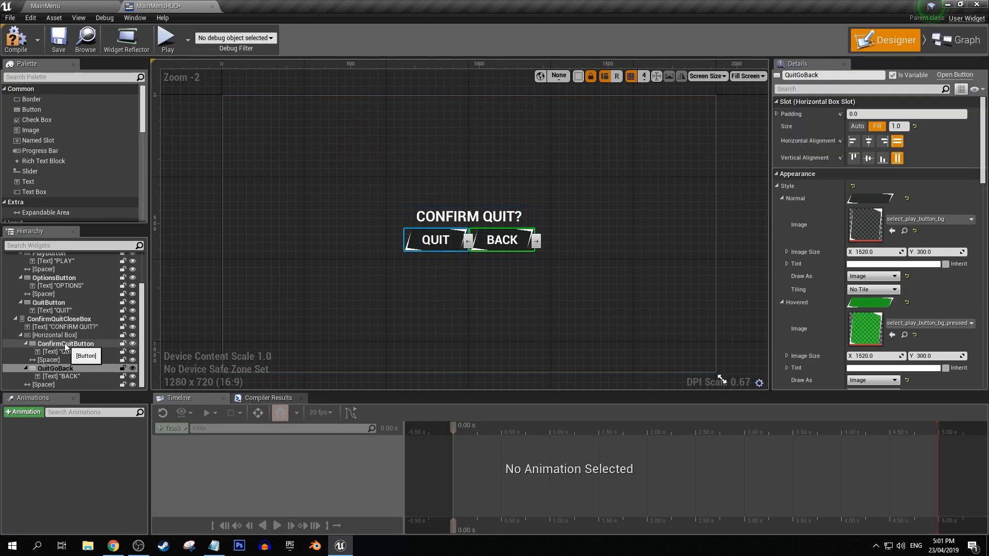
pyautogui.click(64, 343)
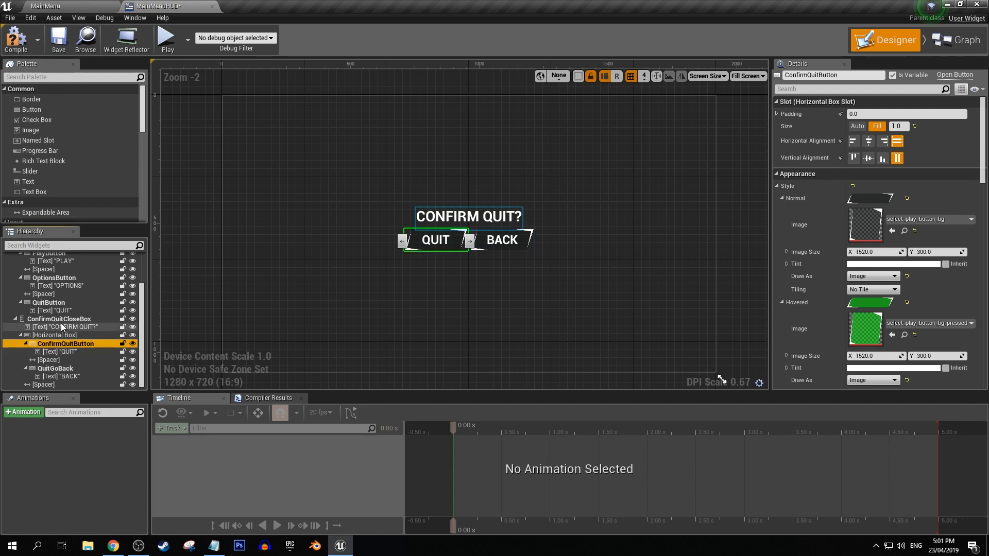
pyautogui.click(64, 320)
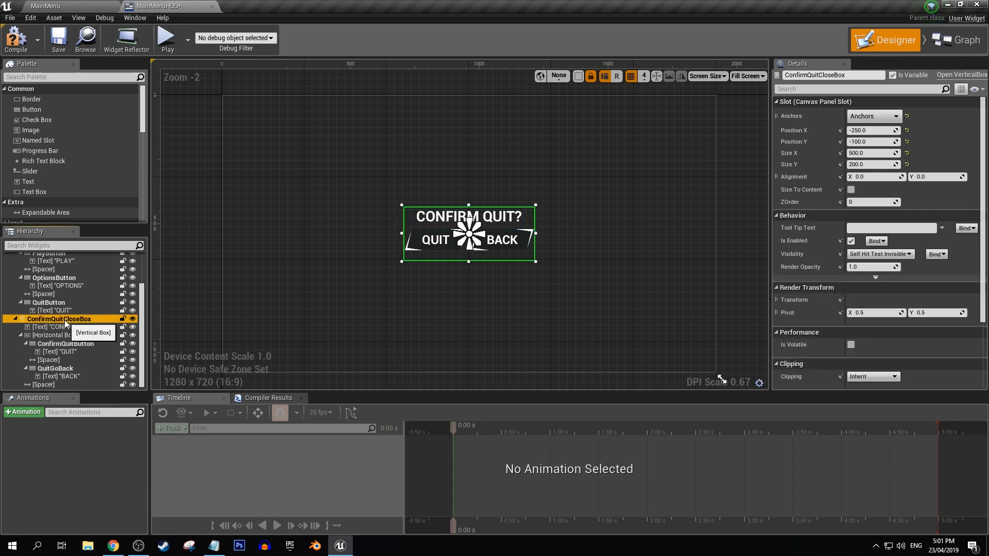
pyautogui.click(953, 46)
pyautogui.moveTo(54, 207); pyautogui.dragTo(501, 103)
pyautogui.click(533, 118)
# Chain a copied Set Visibility node onto the QuitButton event, targeting Confirm Quit Close Box, and set it to Visible.
pyautogui.moveTo(665, 208); pyautogui.dragTo(598, 280, button='right')
pyautogui.click(597, 279)
pyautogui.click(397, 231)
pyautogui.hotkey('ctrl', 'c')
pyautogui.hotkey('ctrl', 'v')
pyautogui.moveTo(435, 237); pyautogui.dragTo(475, 239)
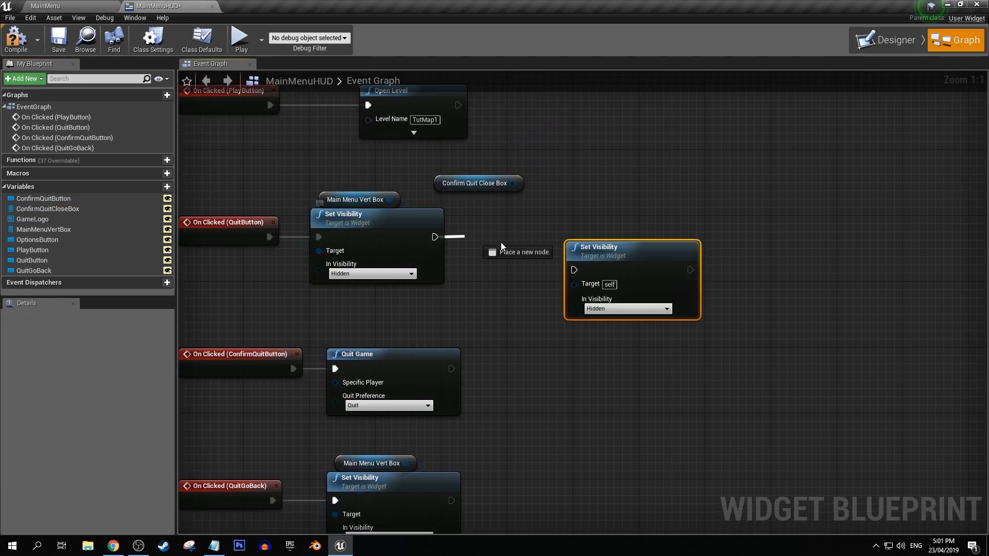
pyautogui.moveTo(574, 269); pyautogui.dragTo(574, 270)
pyautogui.moveTo(600, 252); pyautogui.dragTo(510, 219)
pyautogui.moveTo(513, 183); pyautogui.dragTo(490, 251)
pyautogui.moveTo(441, 186); pyautogui.dragTo(480, 202)
pyautogui.click(514, 273)
pyautogui.click(516, 286)
# Copy the Confirm Quit Close Box Set Visibility nodes onto the end of the QuitGoBack chain and set them to Hidden.
pyautogui.click(516, 181)
pyautogui.click(531, 243)
pyautogui.hotkey('ctrl', 'c')
pyautogui.moveTo(544, 379); pyautogui.dragTo(513, 259, button='right')
pyautogui.click(517, 397)
pyautogui.hotkey('ctrl', 'v')
pyautogui.moveTo(421, 381); pyautogui.dragTo(510, 362)
pyautogui.click(567, 467)
pyautogui.click(543, 490)
pyautogui.click(552, 286)
pyautogui.moveTo(552, 286); pyautogui.dragTo(591, 315, button='right')
# Compile and save the MainMenuHUD widget blueprint.
pyautogui.click(18, 41)
pyautogui.click(55, 41)
pyautogui.moveTo(608, 257); pyautogui.dragTo(653, 280, button='right')
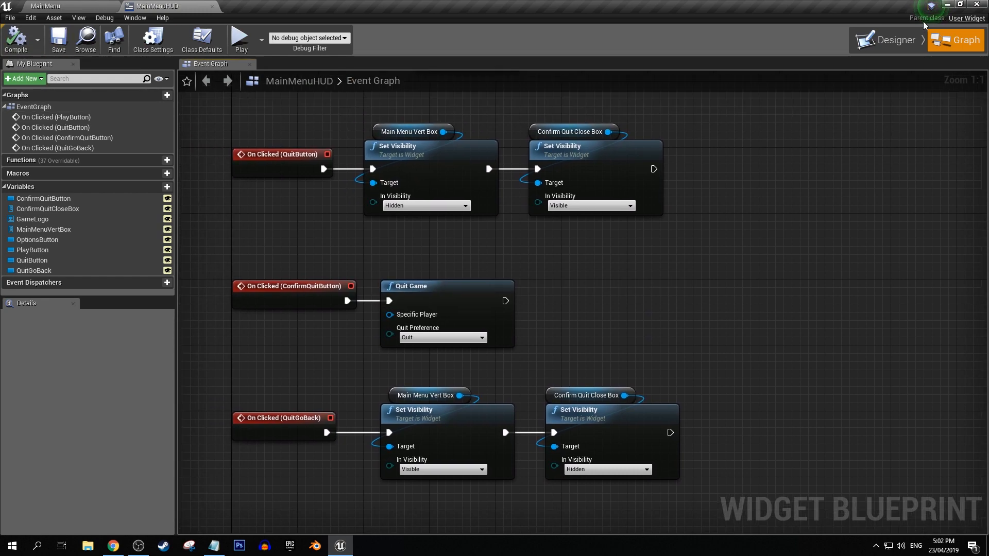
# Hide ConfirmQuitCloseBox and show MainMenuVertBox in the designer preview.
pyautogui.click(865, 44)
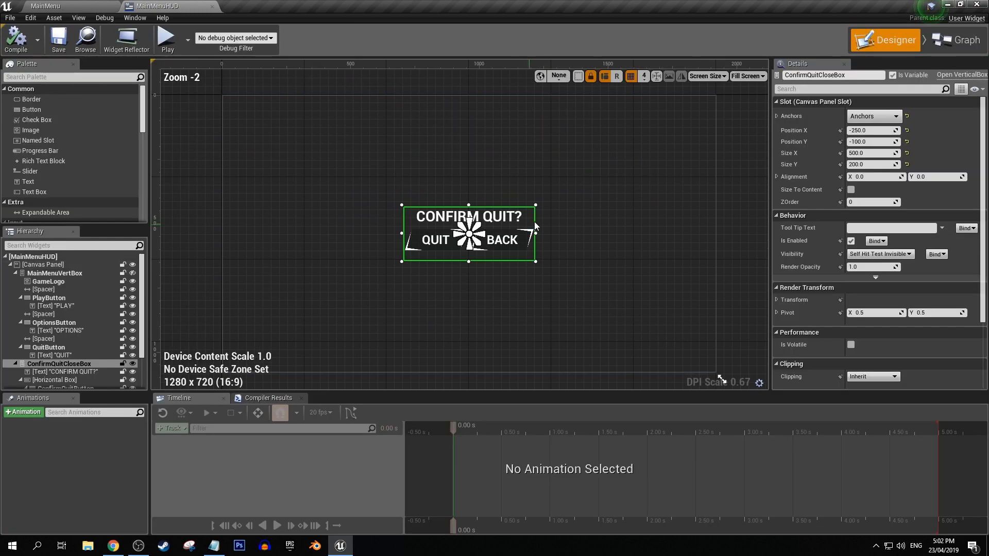
pyautogui.click(132, 364)
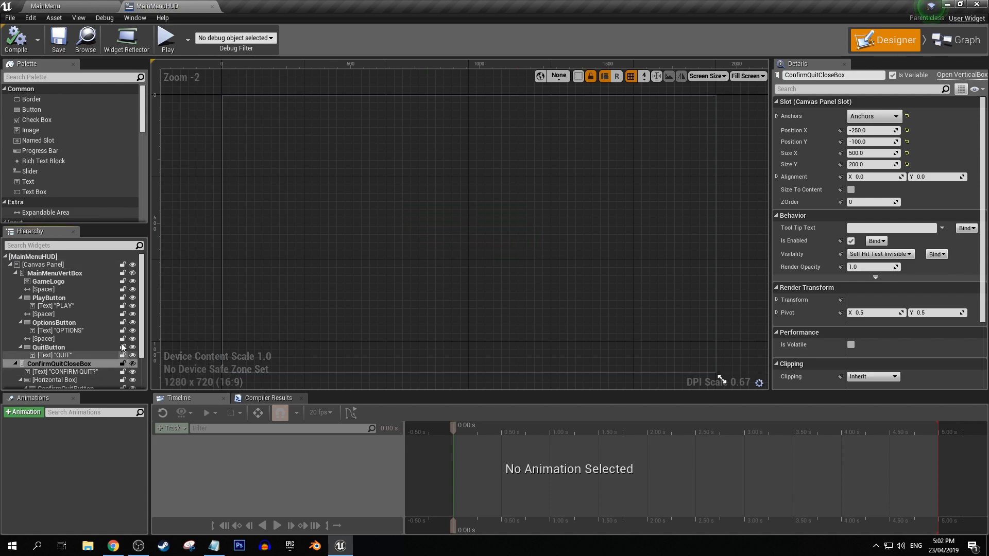
pyautogui.click(133, 273)
# Add an On Clicked event for OptionsButton.
pyautogui.click(419, 274)
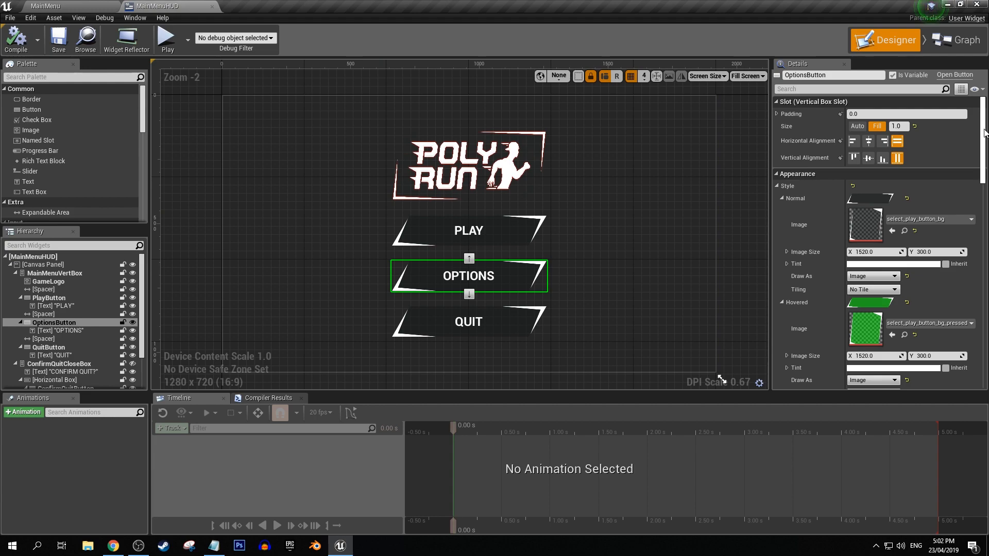
pyautogui.scroll(-15, 984, 133)
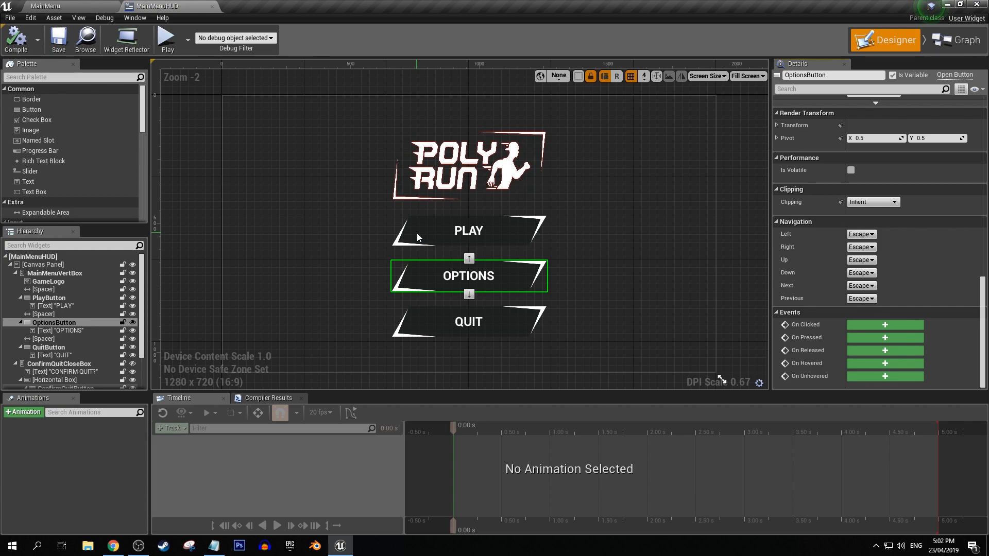
pyautogui.click(893, 326)
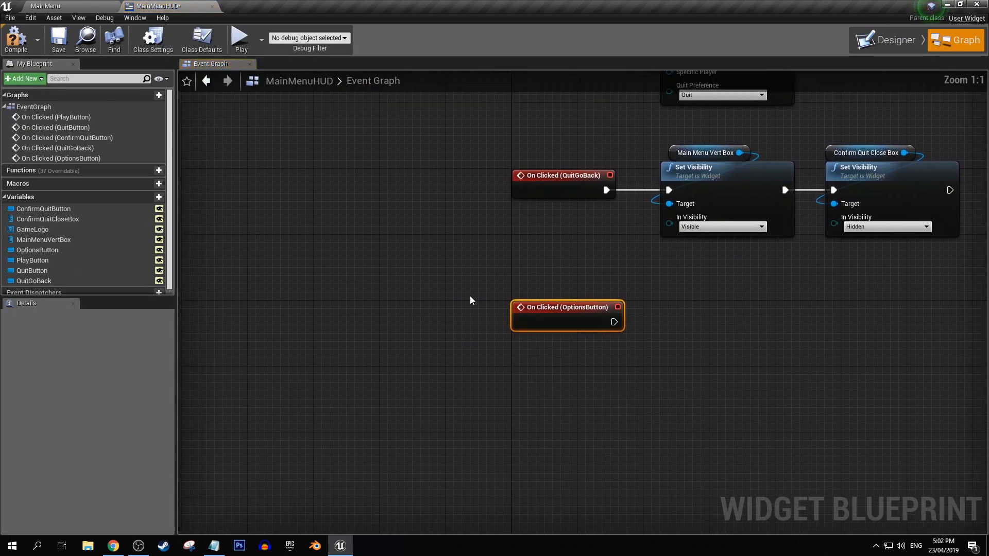
pyautogui.click(468, 278)
pyautogui.moveTo(640, 259); pyautogui.dragTo(440, 289, button='right')
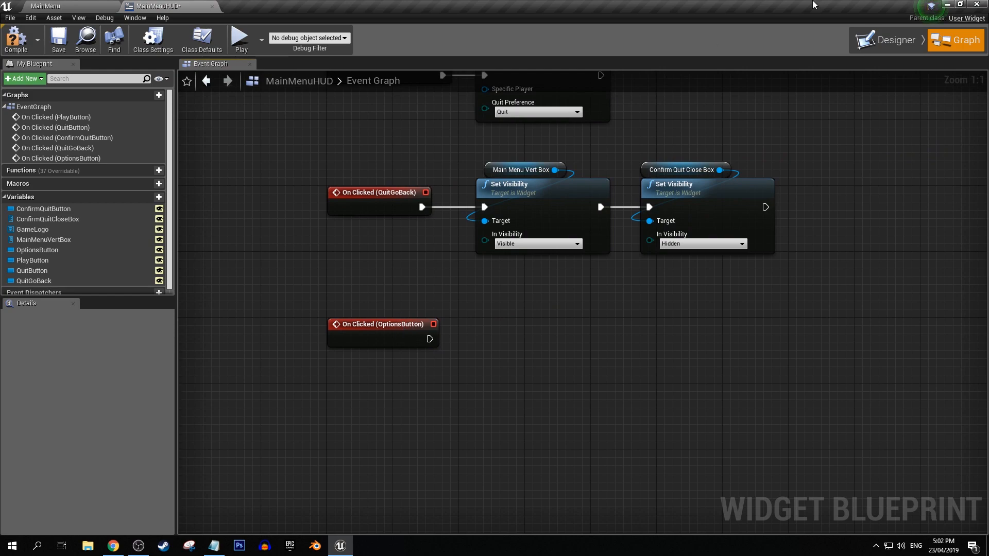
# Copy the Main Menu Vert Box Set Visibility nodes to the OptionsButton event, connect them and set the visibility to Hidden.
pyautogui.moveTo(516, 145); pyautogui.dragTo(496, 188, button='right')
pyautogui.moveTo(496, 188); pyautogui.dragTo(525, 265)
pyautogui.hotkey('ctrl', 'c')
pyautogui.hotkey('ctrl', 'v')
pyautogui.moveTo(411, 381); pyautogui.dragTo(501, 400)
pyautogui.click(518, 418)
pyautogui.click(492, 454)
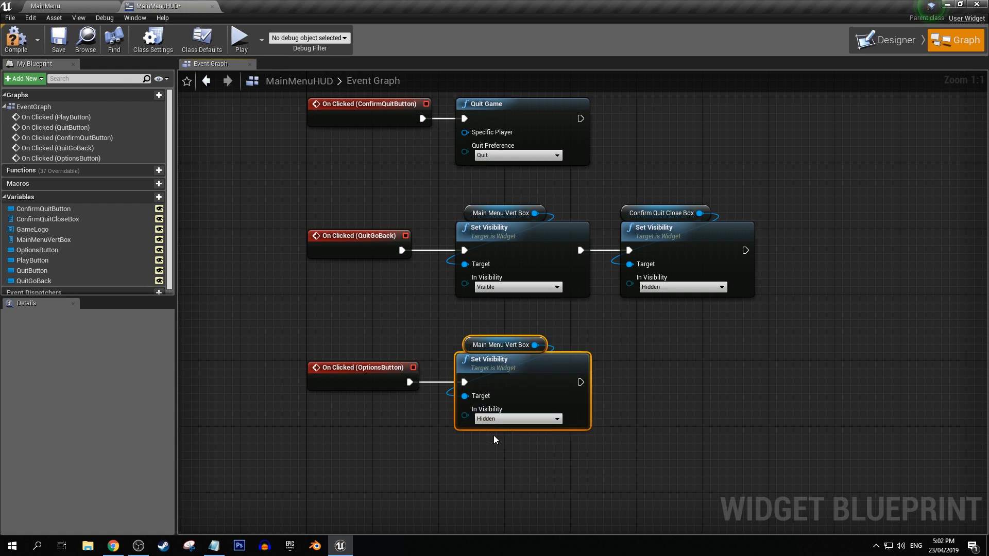
pyautogui.click(886, 41)
pyautogui.click(133, 273)
pyautogui.click(132, 273)
pyautogui.click(953, 40)
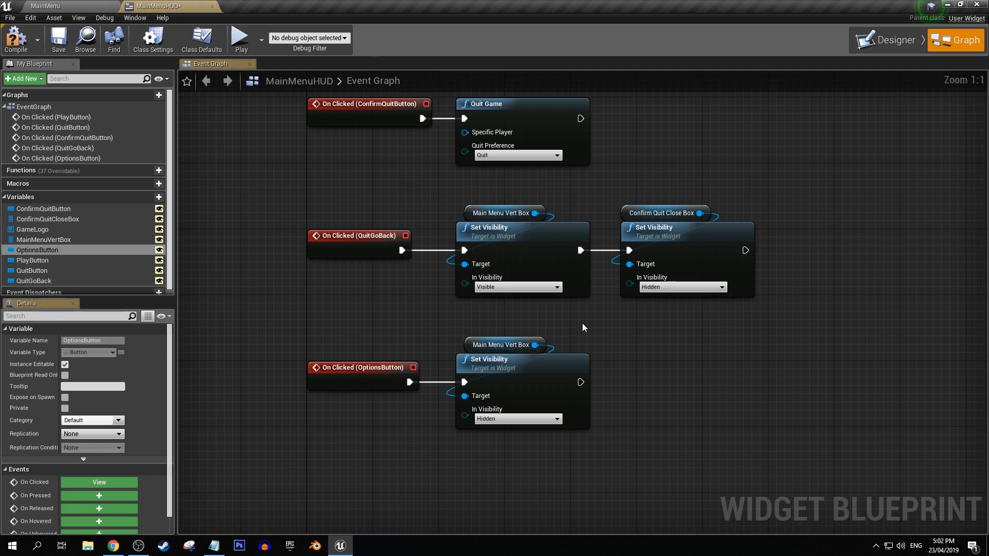
# Hide MainMenuVertBox in the designer preview to clear the canvas.
pyautogui.click(886, 40)
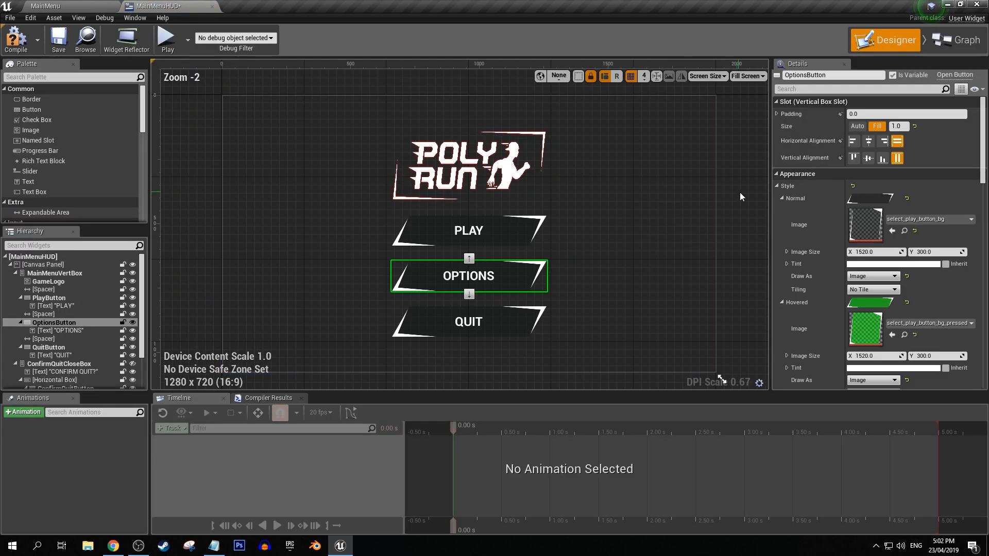
pyautogui.click(747, 188)
pyautogui.moveTo(558, 213); pyautogui.dragTo(558, 212, button='right')
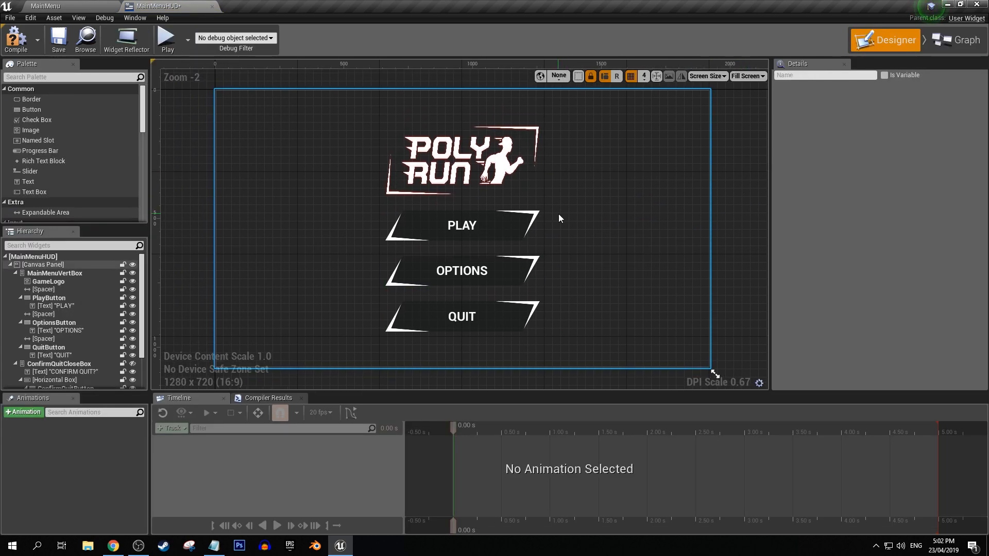
pyautogui.click(133, 273)
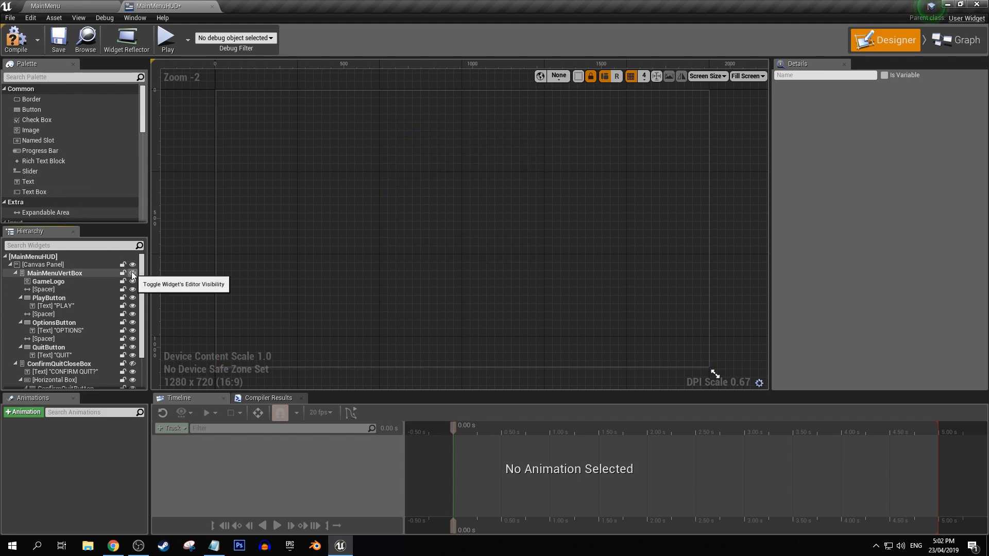
pyautogui.scroll(-3, 52, 162)
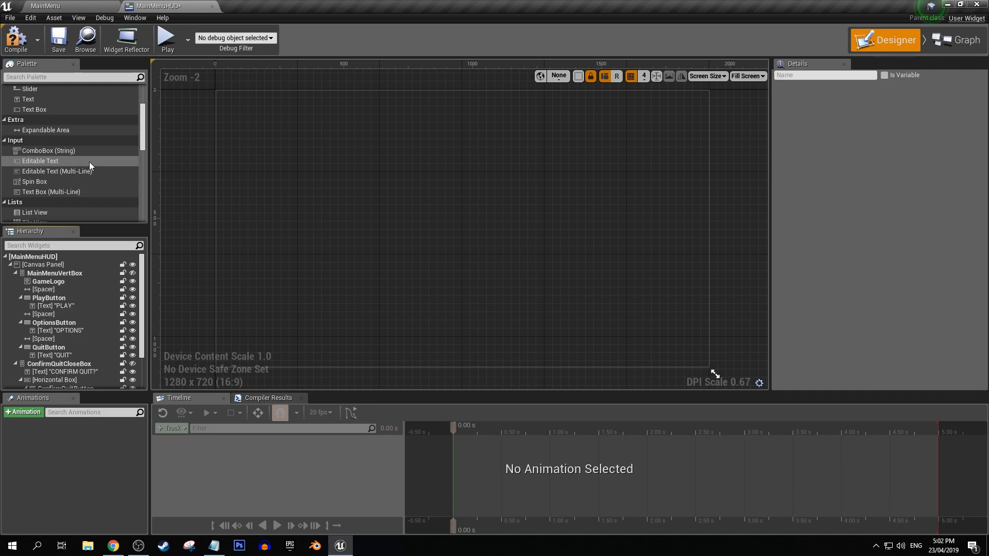
pyautogui.scroll(-5, 74, 159)
pyautogui.scroll(-7, 78, 126)
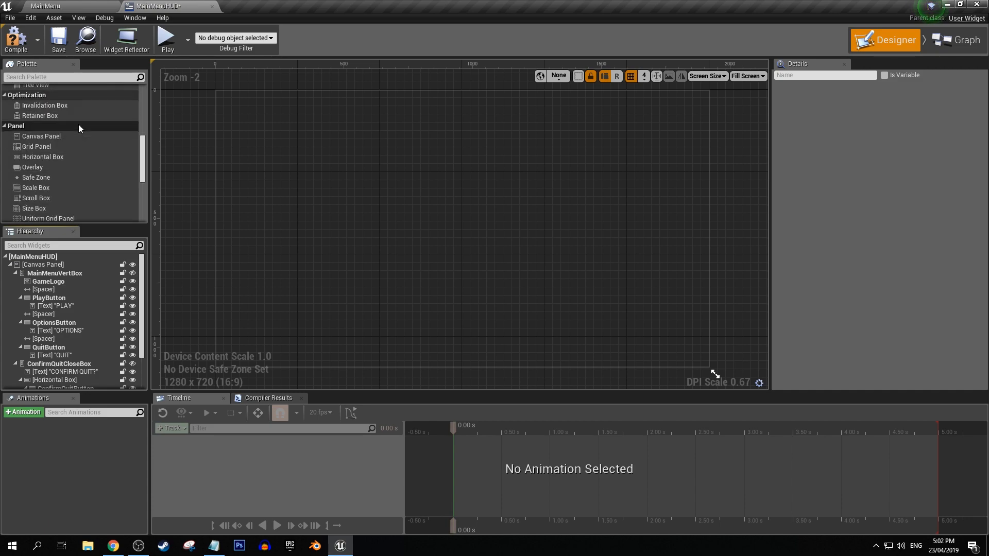
pyautogui.moveTo(38, 179); pyautogui.dragTo(555, 218)
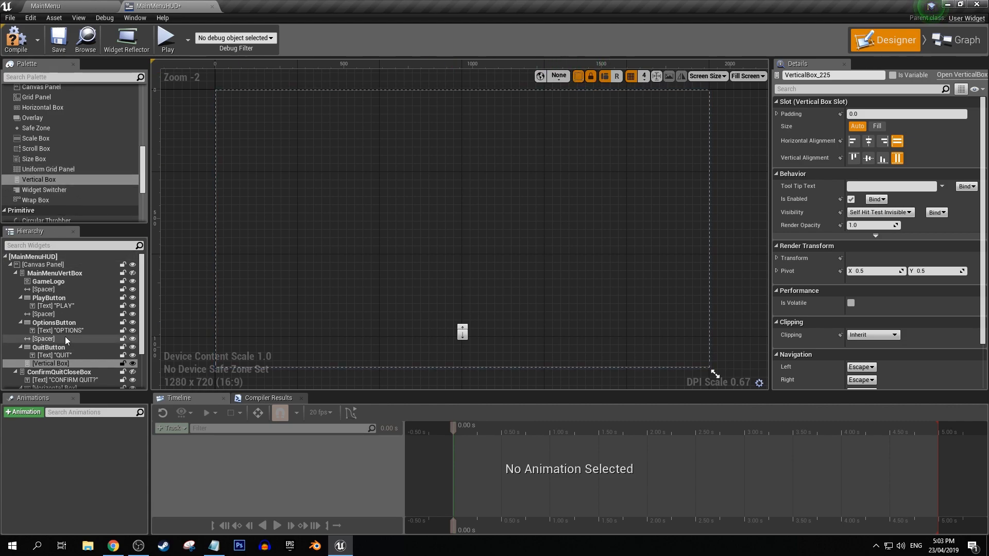
pyautogui.click(47, 361)
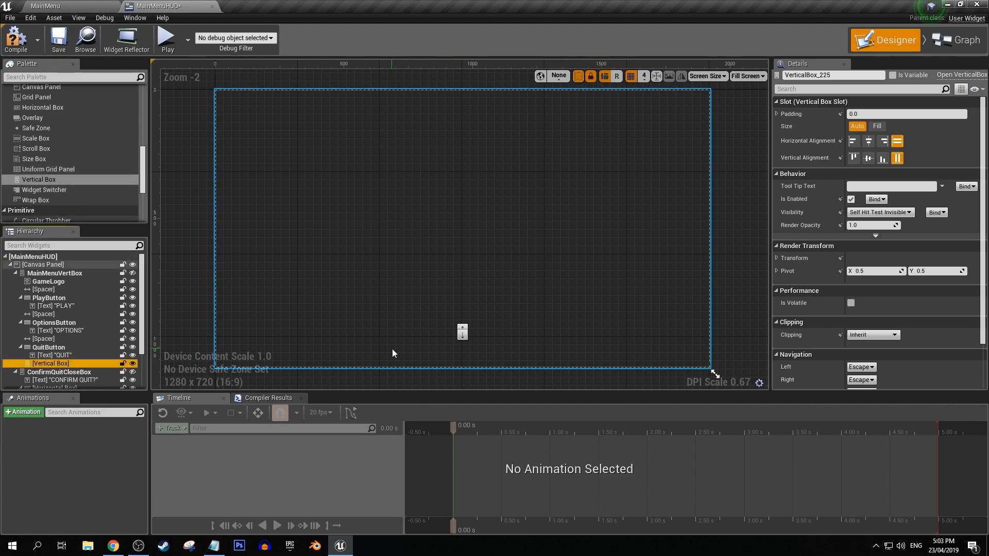
pyautogui.press('Delete')
# Add a Vertical Box directly to the Canvas Panel and anchor it to the canvas centre.
pyautogui.click(133, 274)
pyautogui.click(132, 274)
pyautogui.moveTo(49, 180); pyautogui.dragTo(276, 148)
pyautogui.click(874, 117)
pyautogui.click(899, 175)
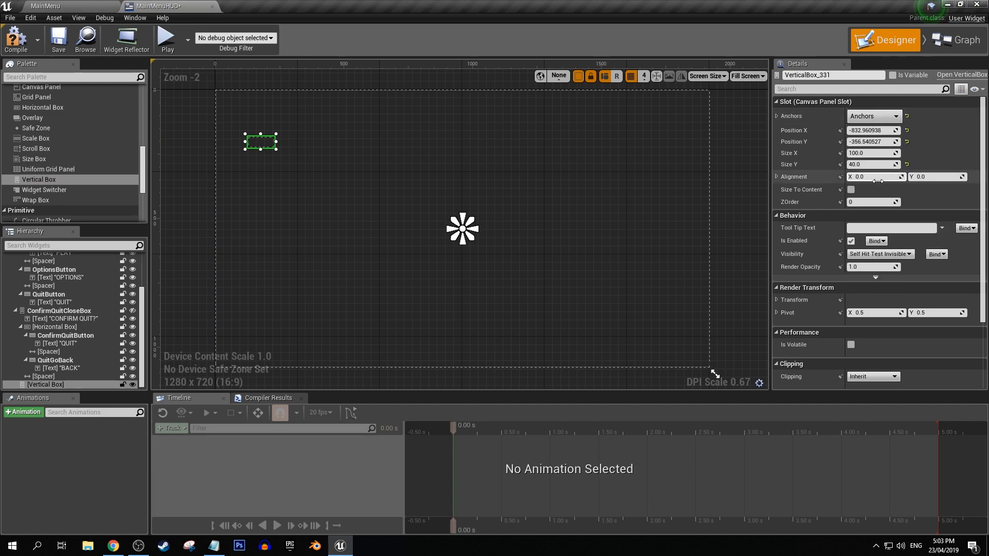
# Set the new Vertical Box's Size X to 1200 and Size Y to 900.
pyautogui.moveTo(871, 153); pyautogui.dragTo(907, 153)
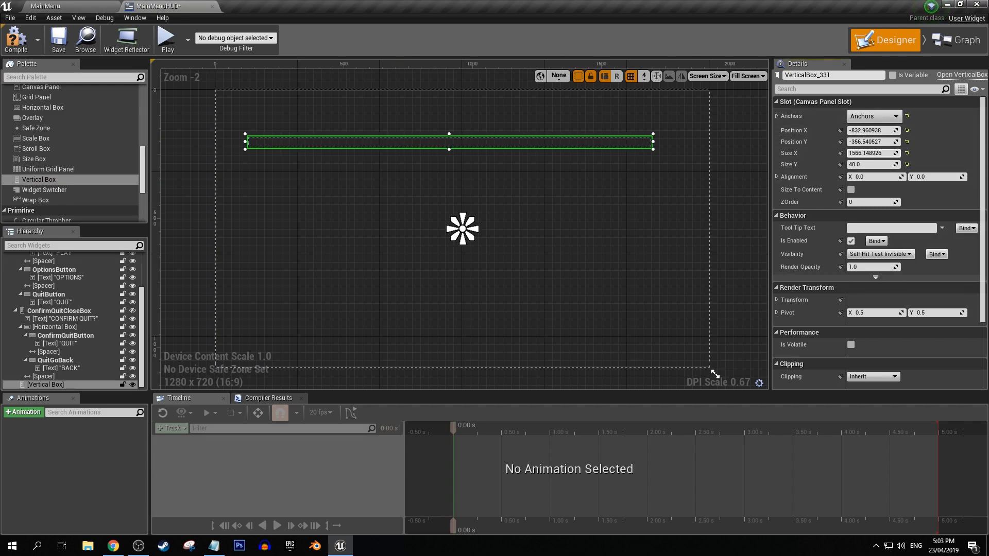
pyautogui.press('Return')
pyautogui.click(860, 164)
pyautogui.write('900')
pyautogui.press('Return')
# Centre the new Vertical Box on its anchor with Position X -600 and Position Y -450.
pyautogui.click(869, 130)
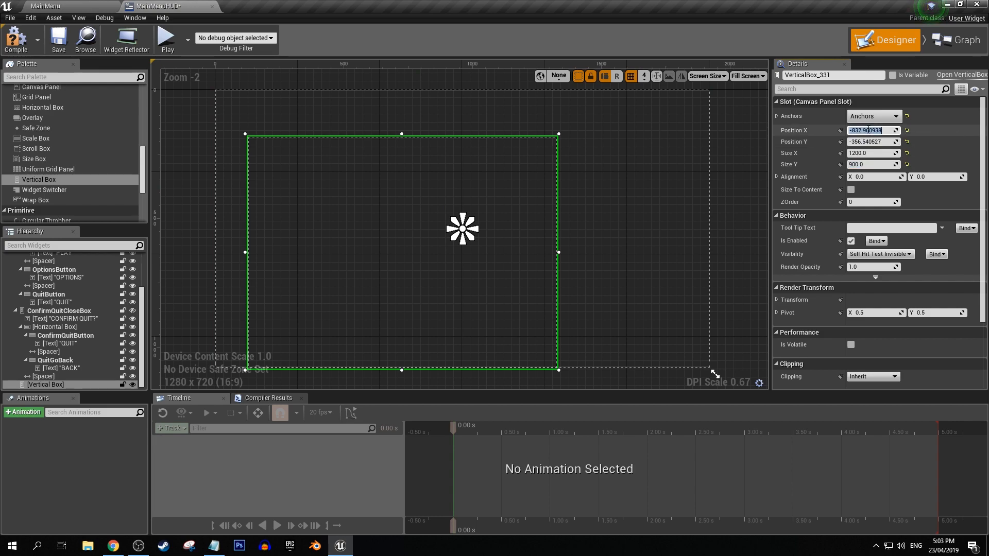
pyautogui.write('-600')
pyautogui.press('Return')
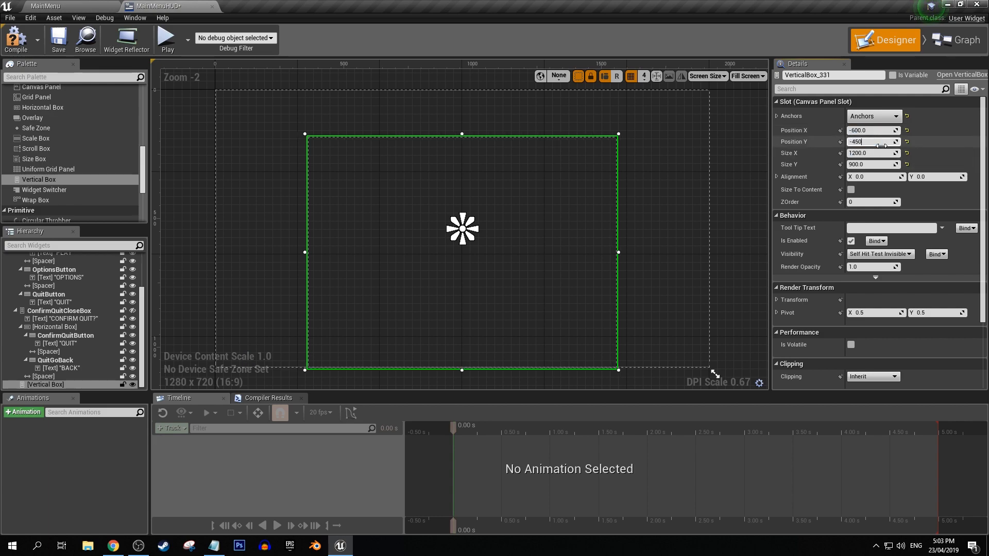
pyautogui.click(882, 146)
pyautogui.write('-450')
pyautogui.press('Return')
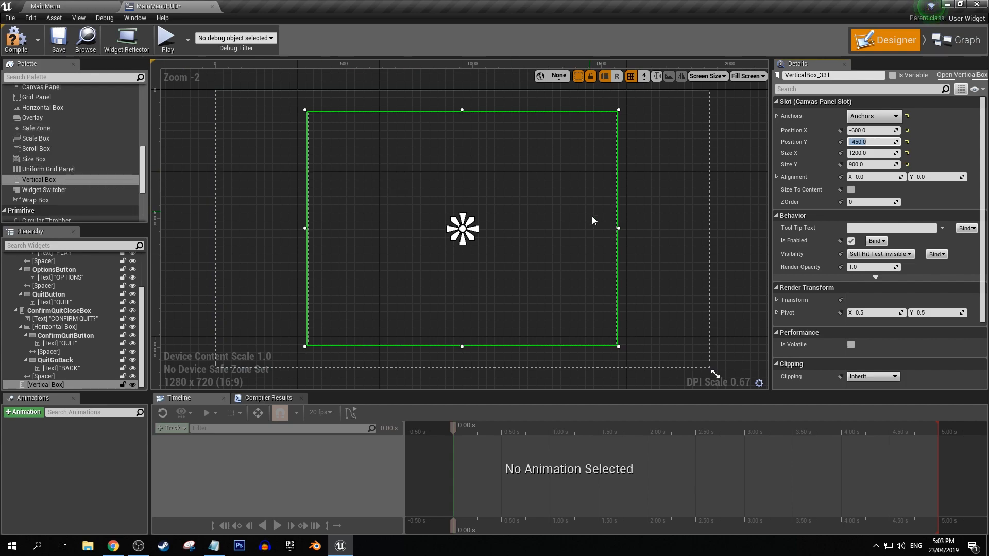
# Add a Text widget inside the new Vertical Box and set its text to OPTIONS.
pyautogui.scroll(-5, 48, 129)
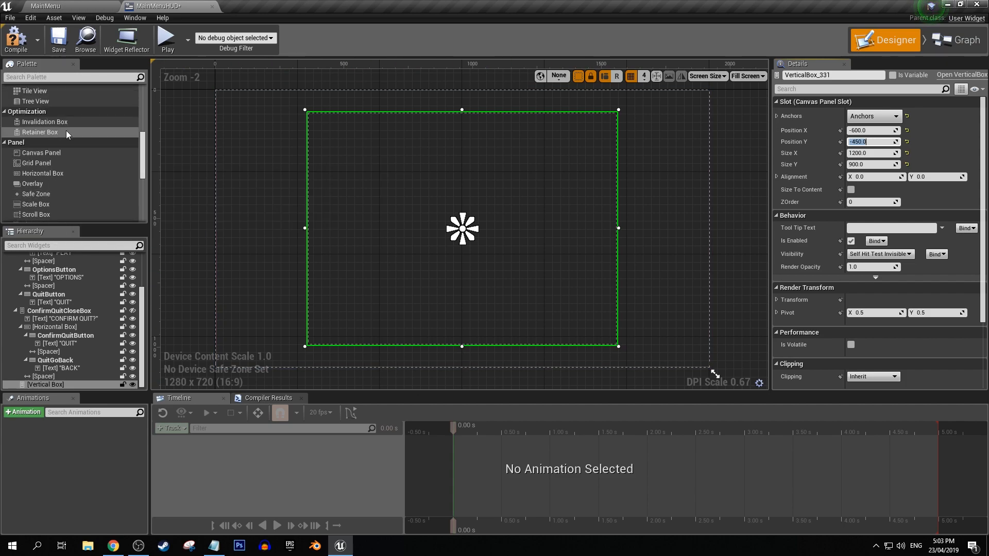
pyautogui.scroll(5, 72, 133)
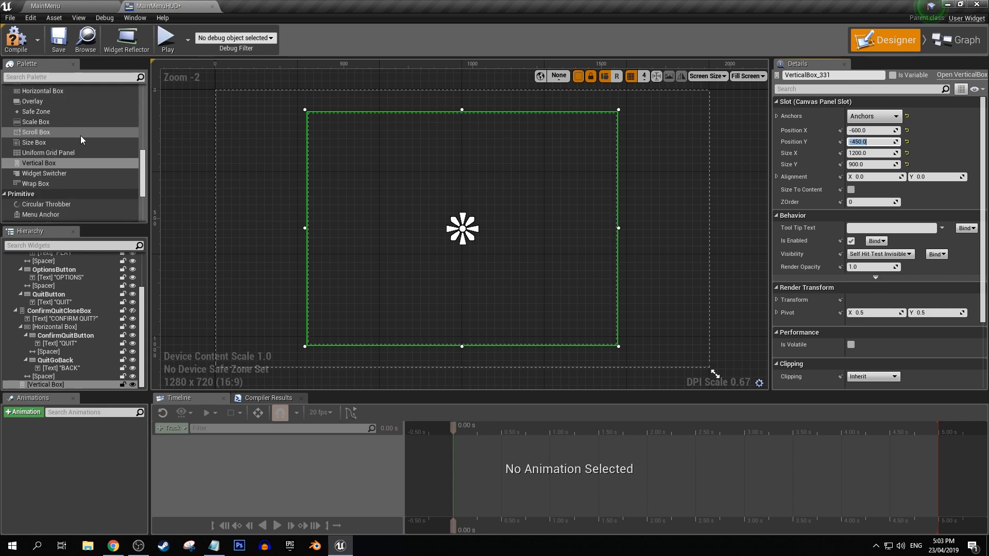
pyautogui.scroll(5, 85, 140)
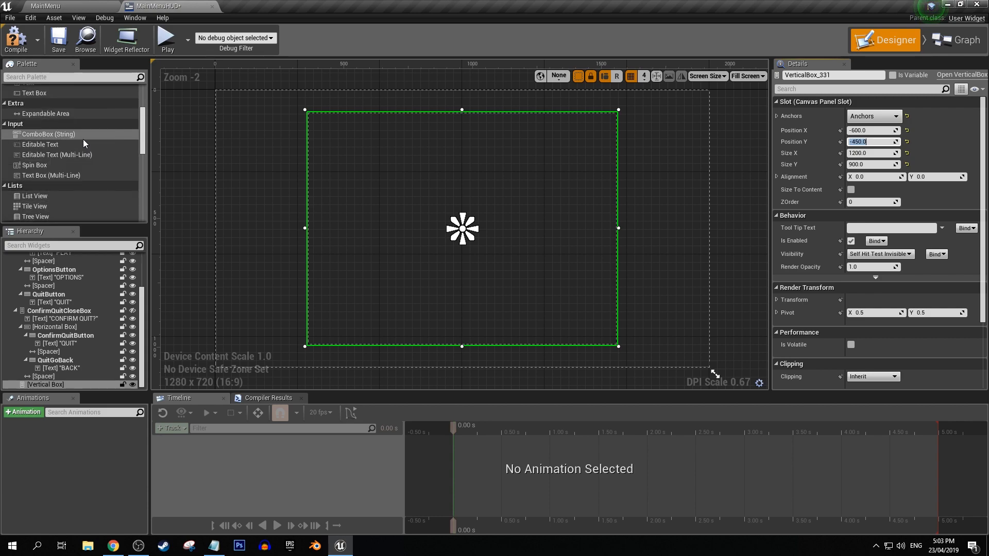
pyautogui.scroll(3, 38, 146)
pyautogui.moveTo(44, 148); pyautogui.dragTo(45, 384)
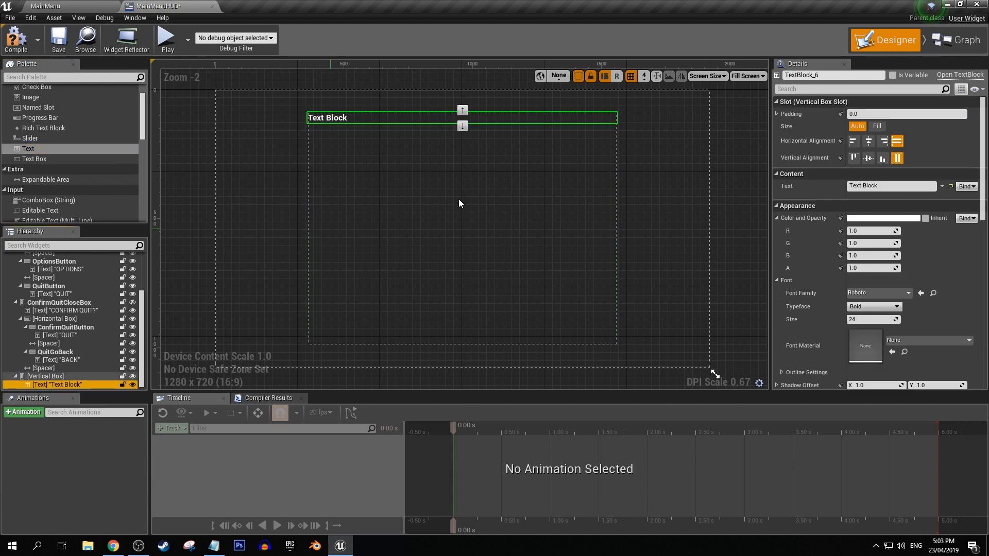
pyautogui.click(888, 186)
pyautogui.moveTo(889, 188); pyautogui.dragTo(787, 196)
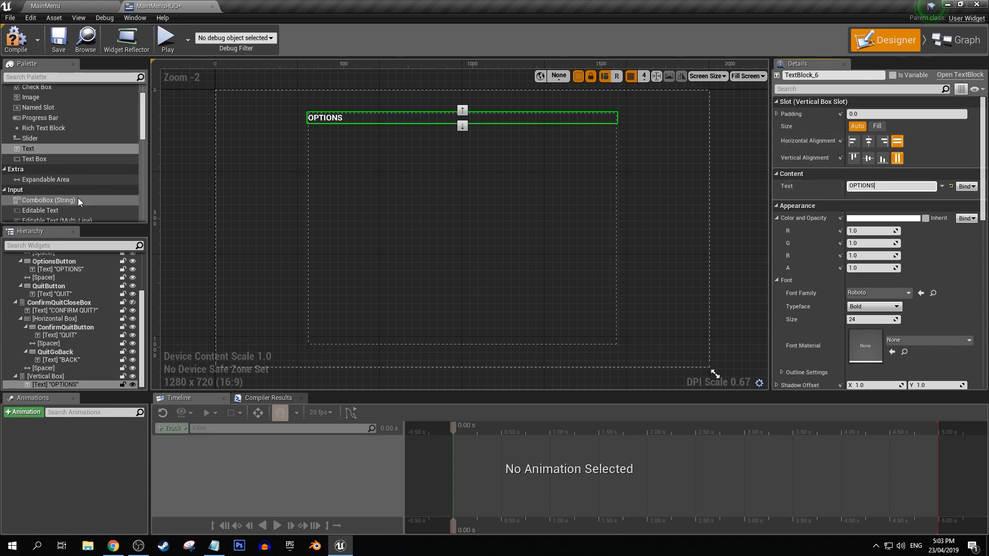
# Copy ConfirmQuitButton into the new Vertical Box below the OPTIONS text and expand the copy in the hierarchy.
pyautogui.click(65, 329)
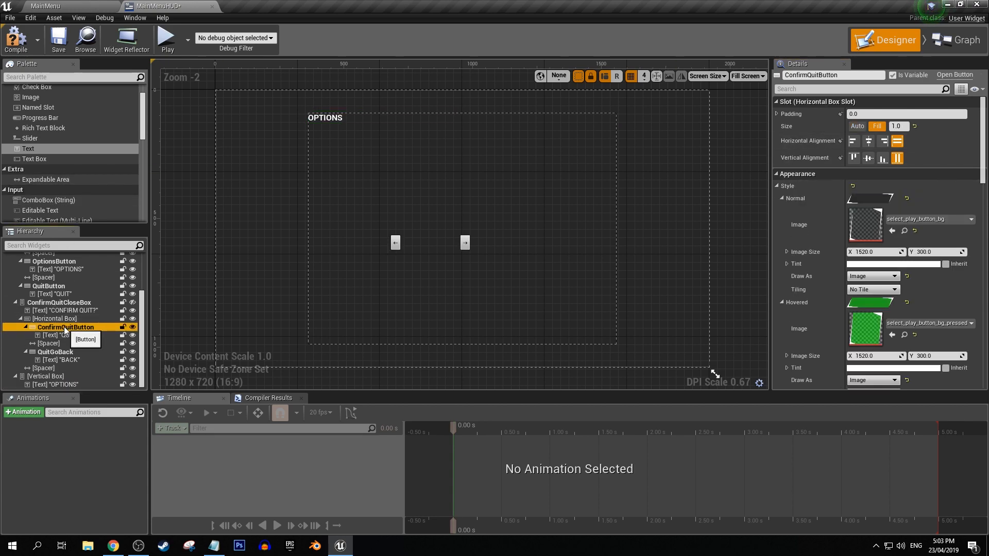
pyautogui.click(40, 377)
pyautogui.hotkey('ctrl', 'v')
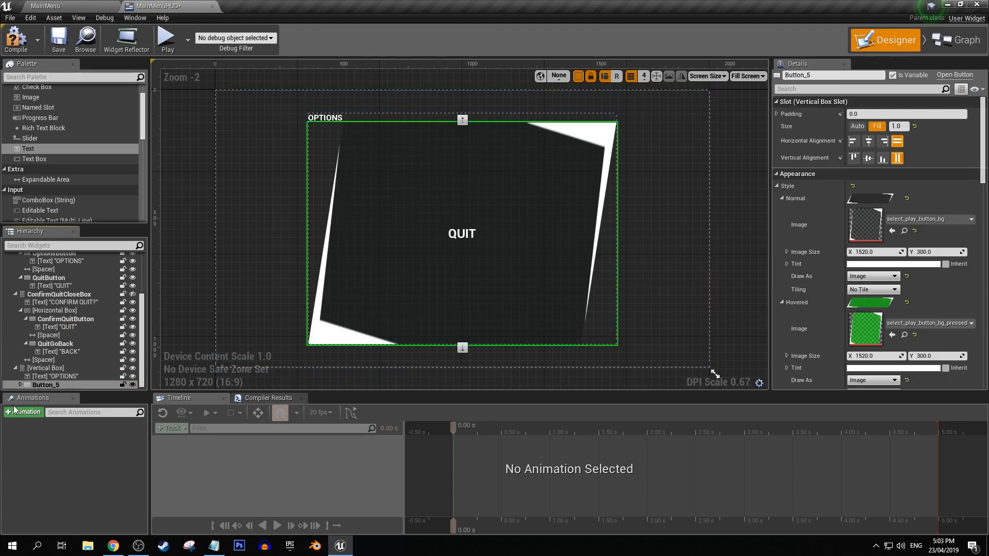
pyautogui.click(21, 386)
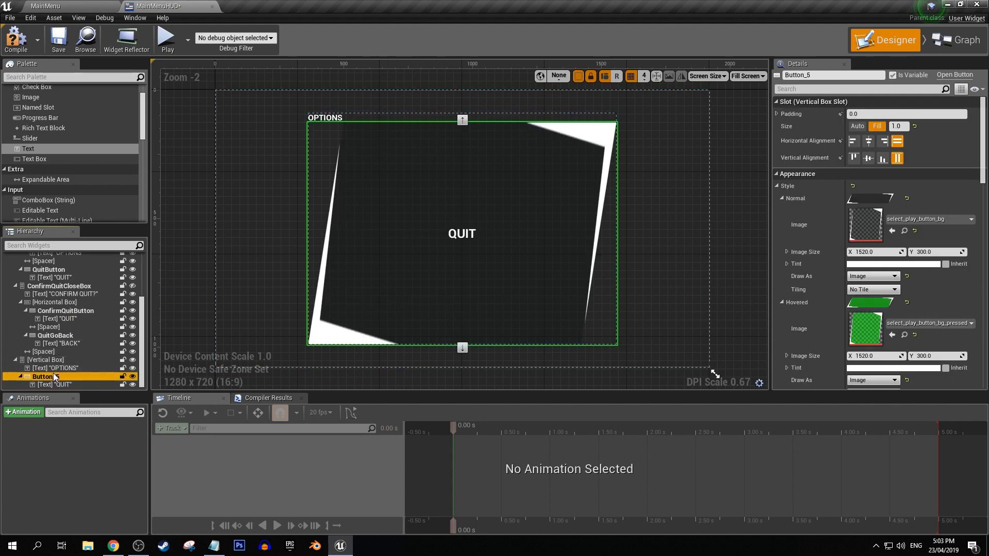
# Give the copied button a Fill size of 1.0, bottom vertical alignment and fill horizontal alignment in the Vertical Box.
pyautogui.click(857, 126)
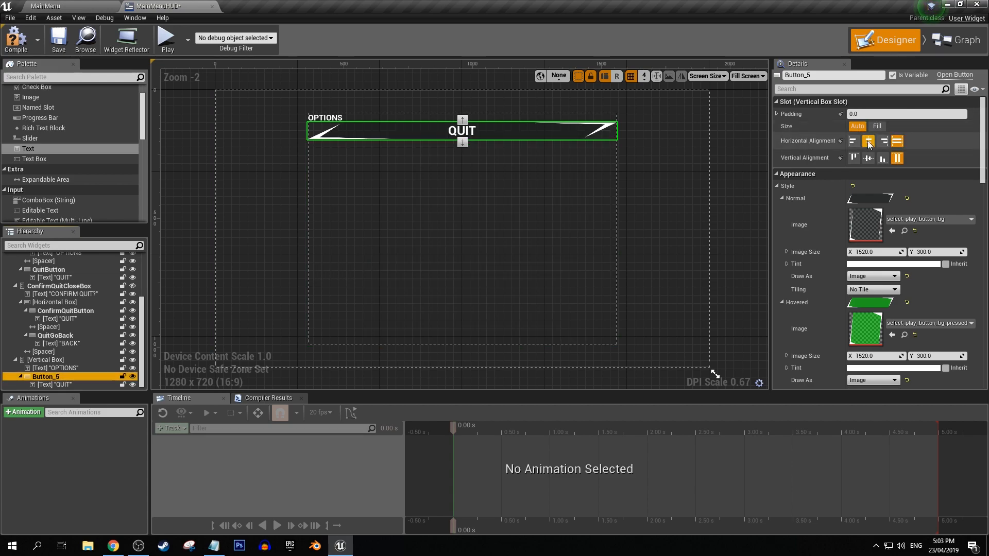
pyautogui.click(882, 158)
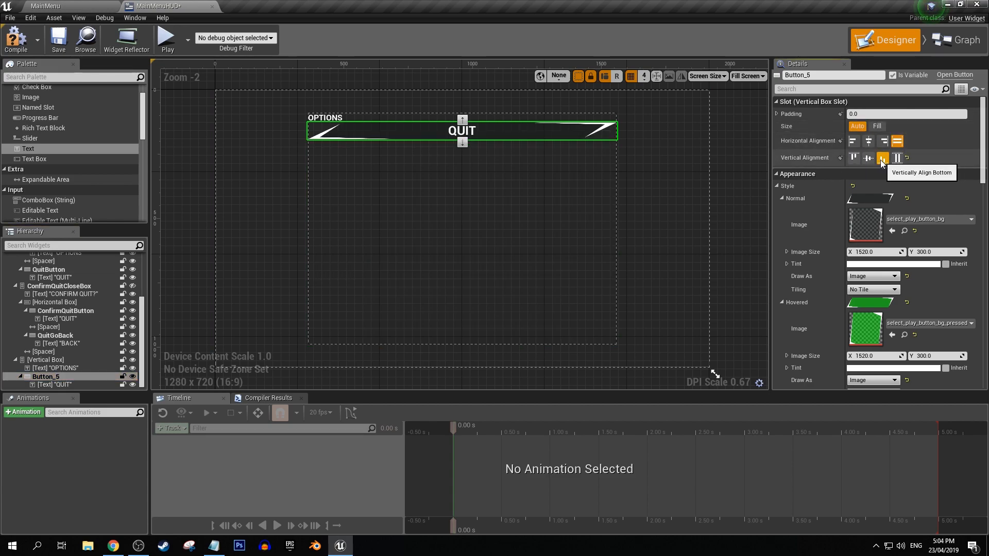
pyautogui.click(877, 127)
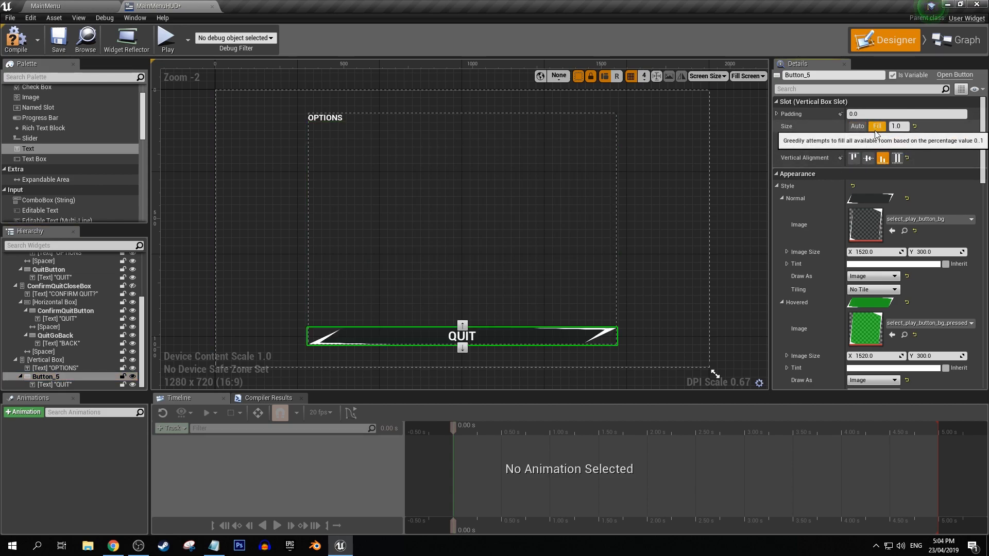
pyautogui.click(854, 141)
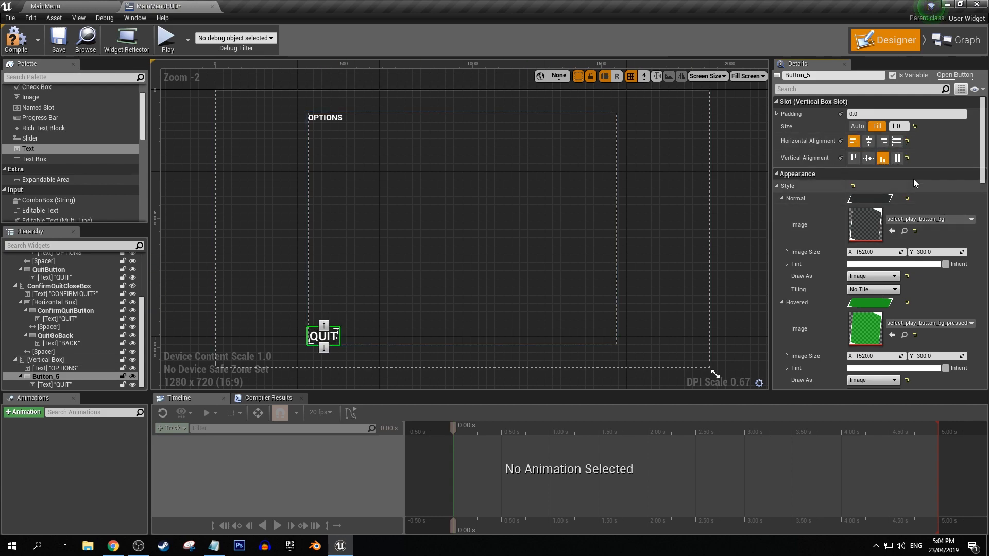
pyautogui.click(869, 142)
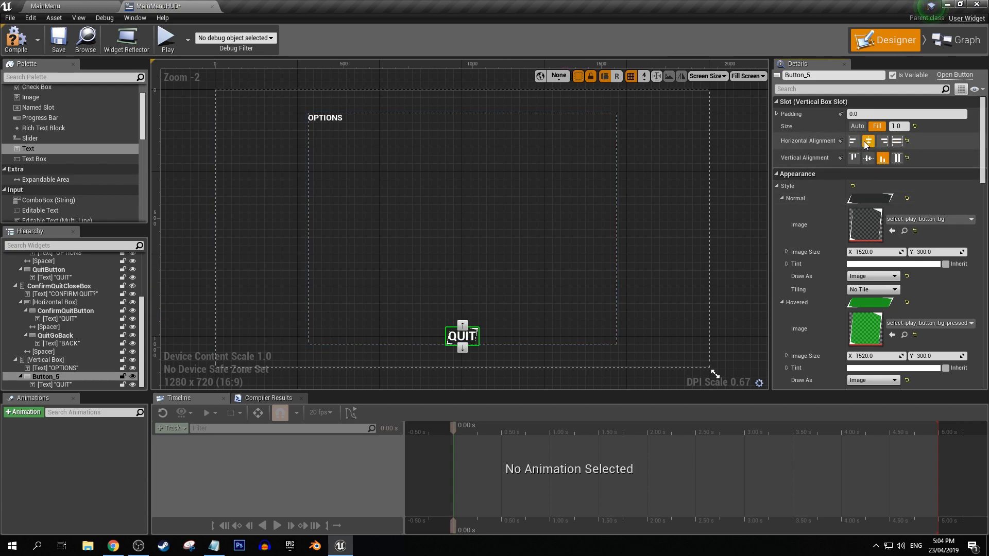
pyautogui.click(897, 141)
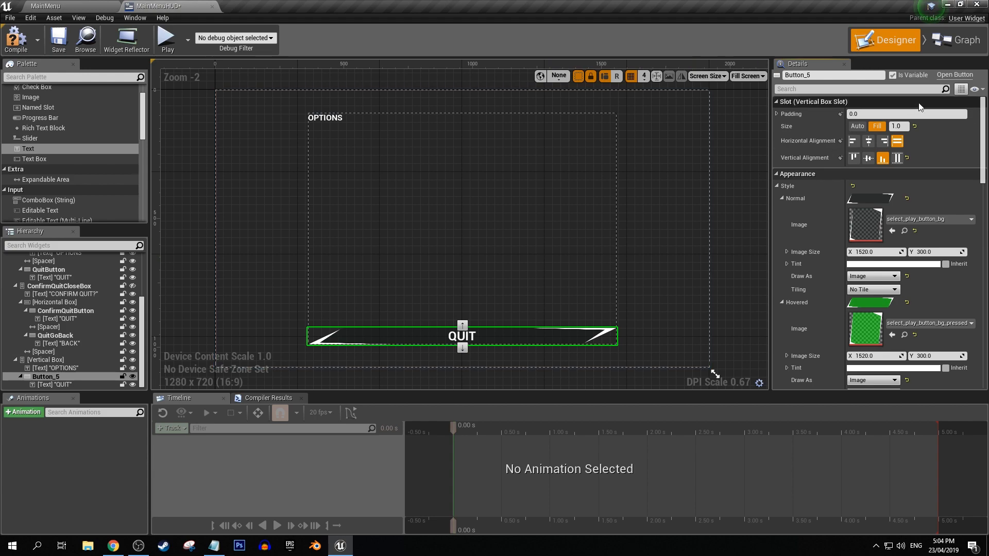
pyautogui.click(519, 367)
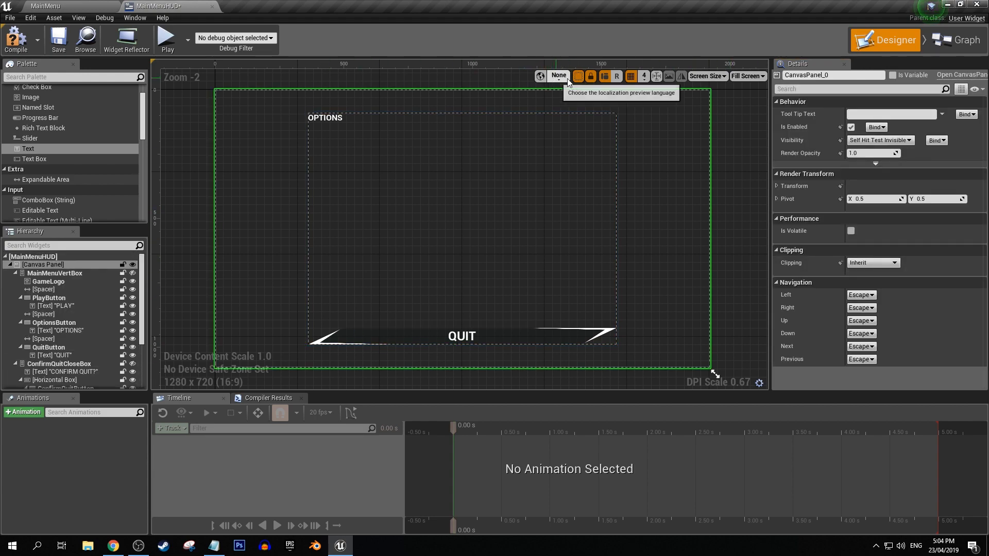
# Change the copied button's label to APPLY.
pyautogui.click(450, 337)
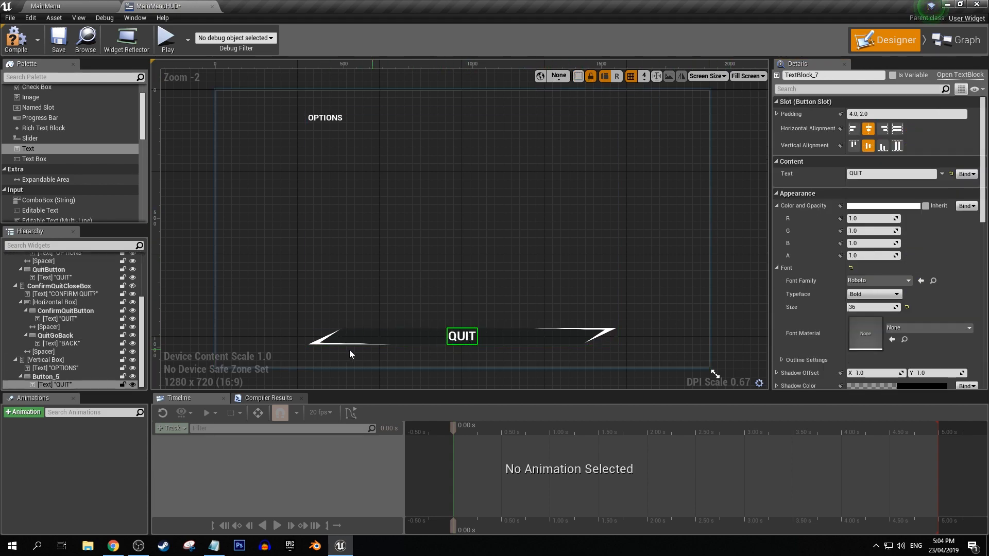
pyautogui.click(872, 174)
pyautogui.press('BackSpace')
pyautogui.press('BackSpace')
pyautogui.press('BackSpace')
pyautogui.press('BackSpace')
pyautogui.write('APPLY')
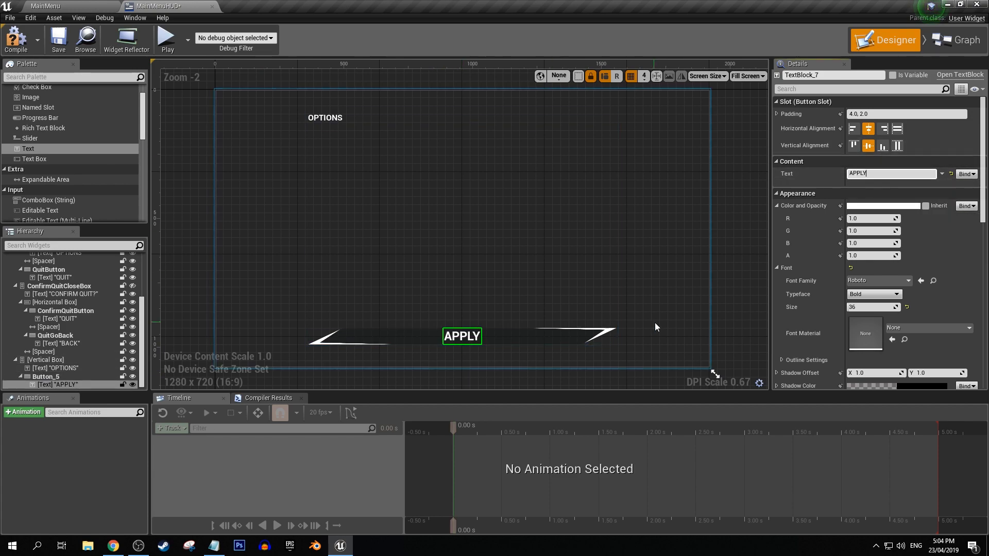
pyautogui.click(715, 305)
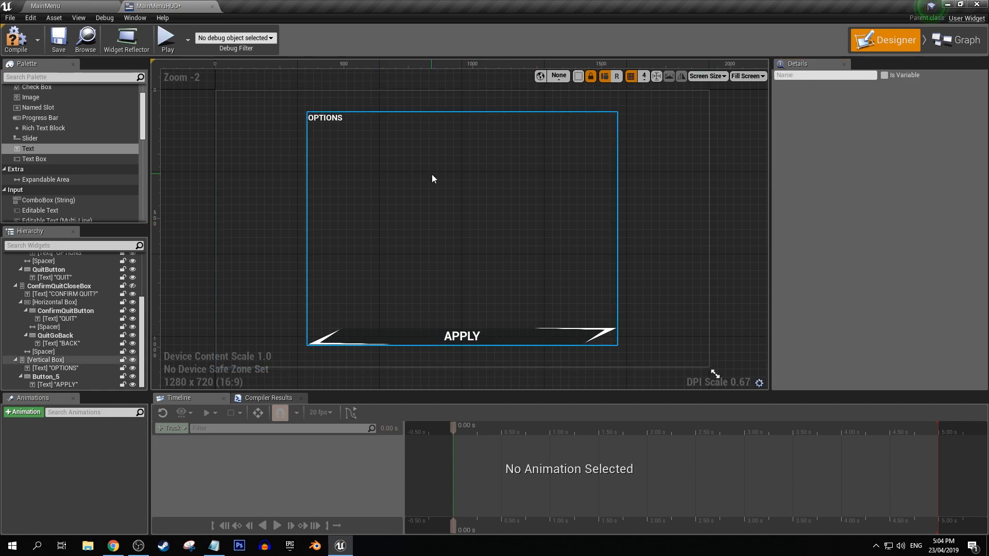
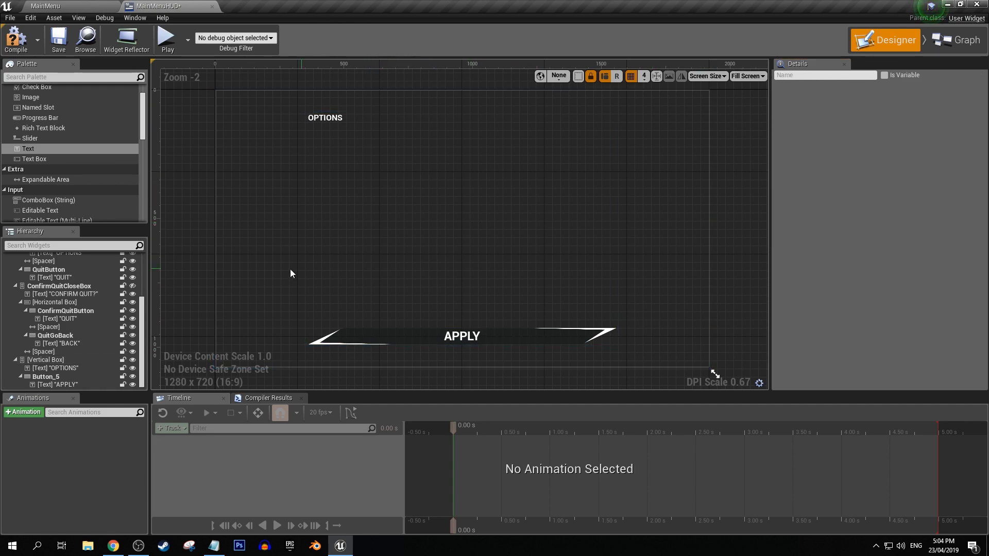
# Rename the APPLY button widget to OptionsApplyButton and its parent Vertical Box to OptionsVertBox.
pyautogui.click(47, 377)
pyautogui.click(817, 76)
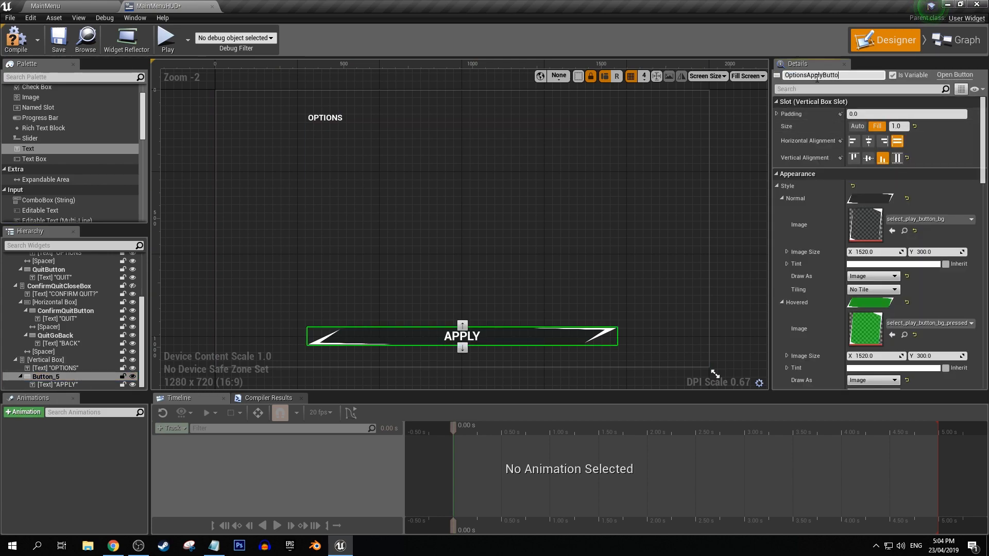
pyautogui.click(56, 360)
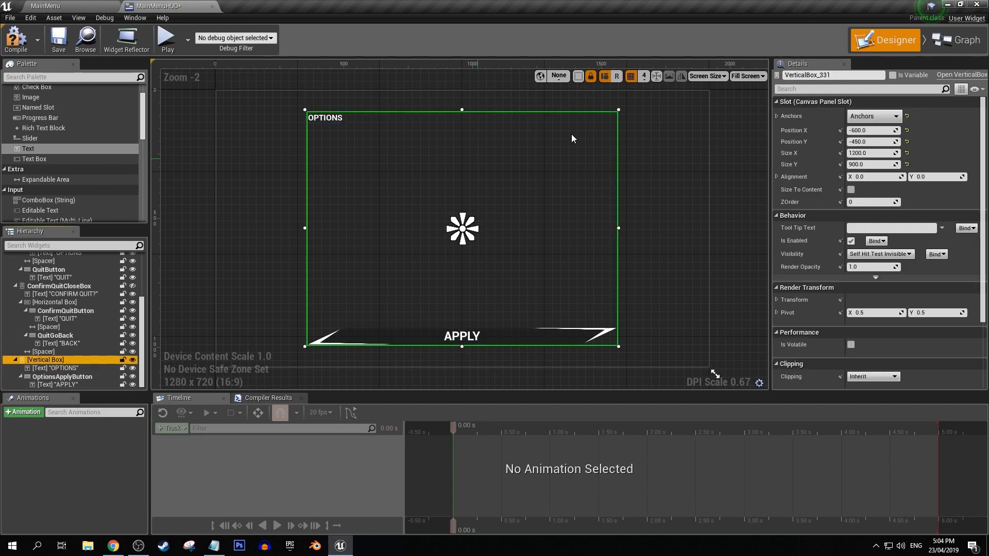
pyautogui.click(896, 76)
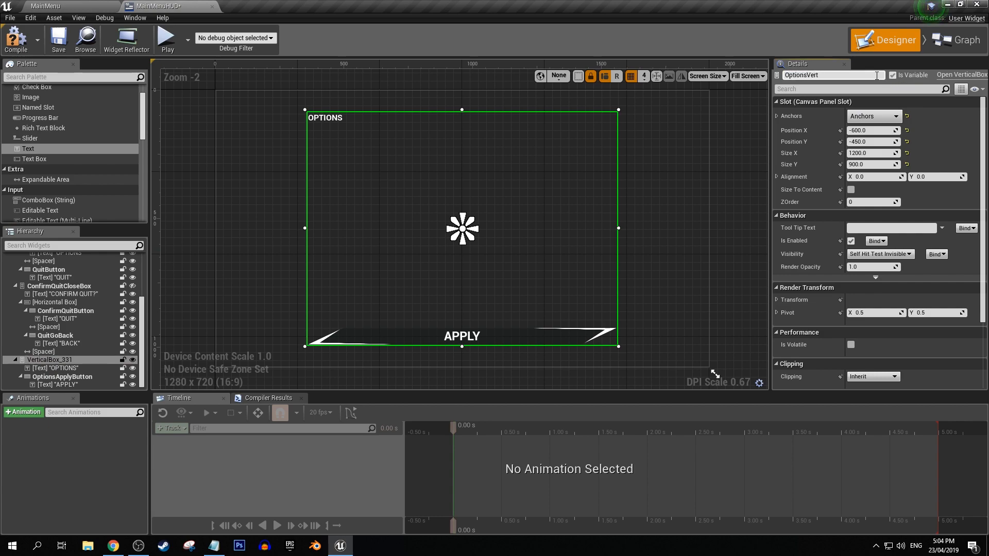
pyautogui.click(62, 376)
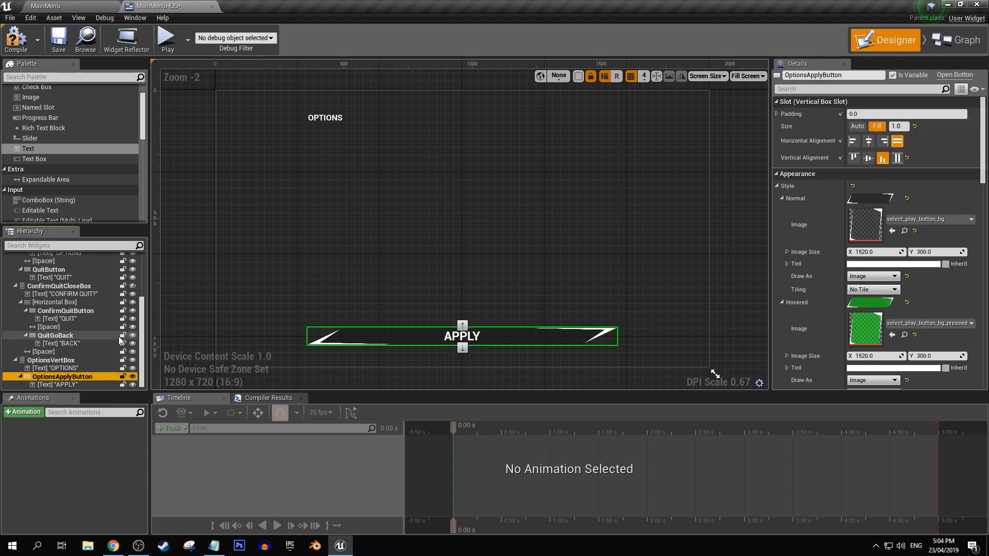
# In OptionsButton's On Clicked event, chain a copied Set Visibility node set to Visible after the Main Menu Vert Box one.
pyautogui.scroll(3, 59, 329)
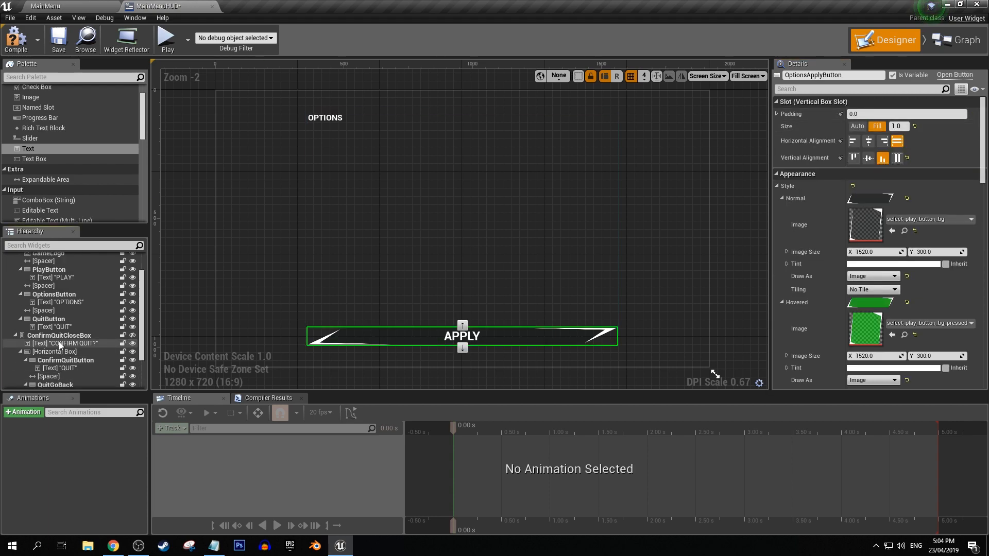
pyautogui.click(58, 295)
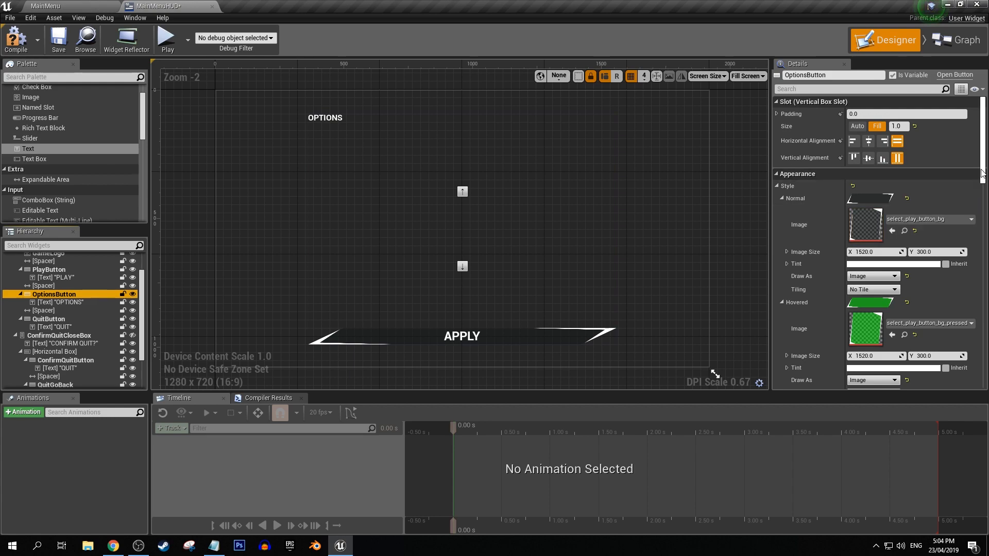
pyautogui.scroll(-10, 866, 299)
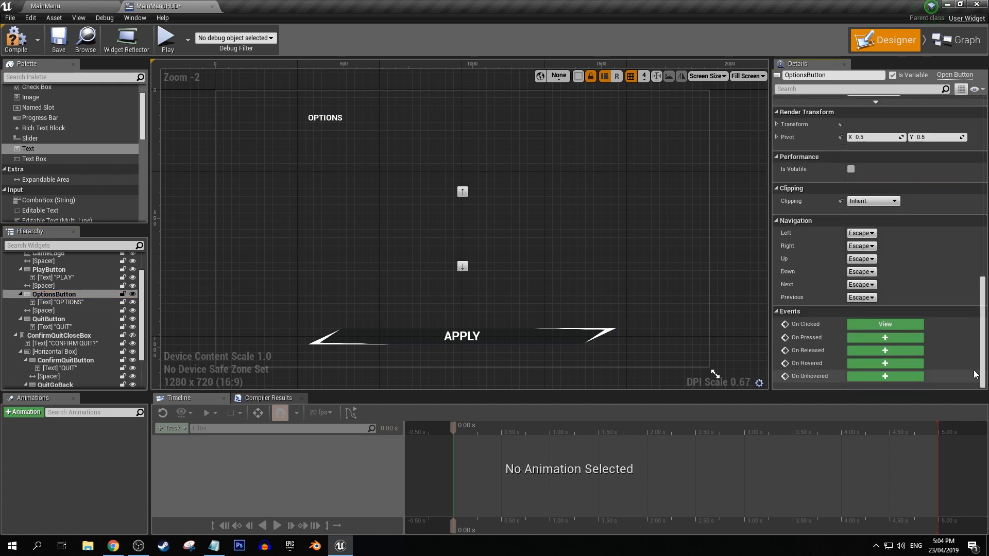
pyautogui.click(871, 323)
pyautogui.moveTo(614, 303); pyautogui.dragTo(669, 162)
pyautogui.hotkey('ctrl', 'v')
pyautogui.press('Delete')
pyautogui.moveTo(536, 340); pyautogui.dragTo(616, 348)
pyautogui.click(695, 436)
pyautogui.click(670, 446)
pyautogui.click(228, 287)
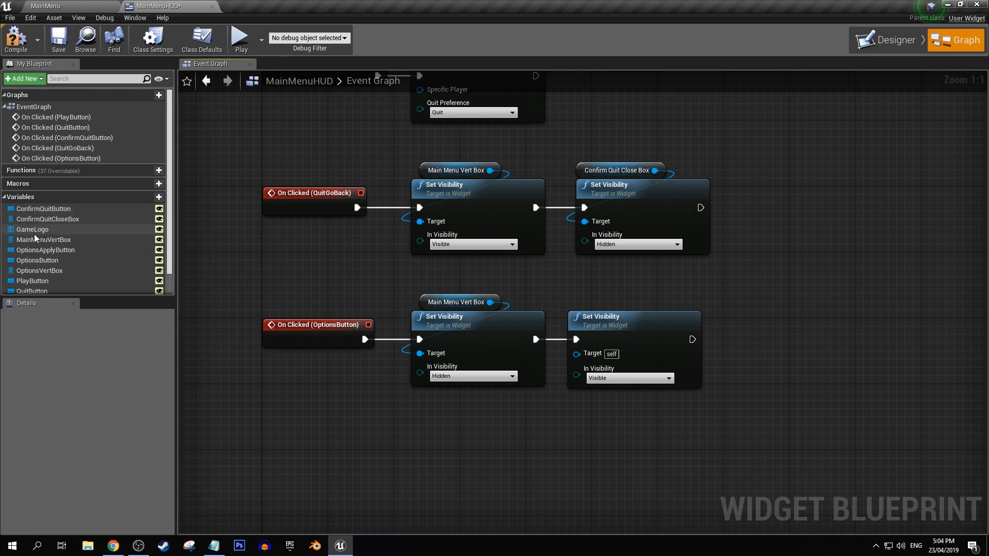
# Connect an OptionsVertBox reference to the second Set Visibility node's Target and place it above that node.
pyautogui.scroll(-2, 34, 234)
pyautogui.moveTo(41, 246); pyautogui.dragTo(577, 355)
pyautogui.moveTo(510, 346); pyautogui.dragTo(603, 305)
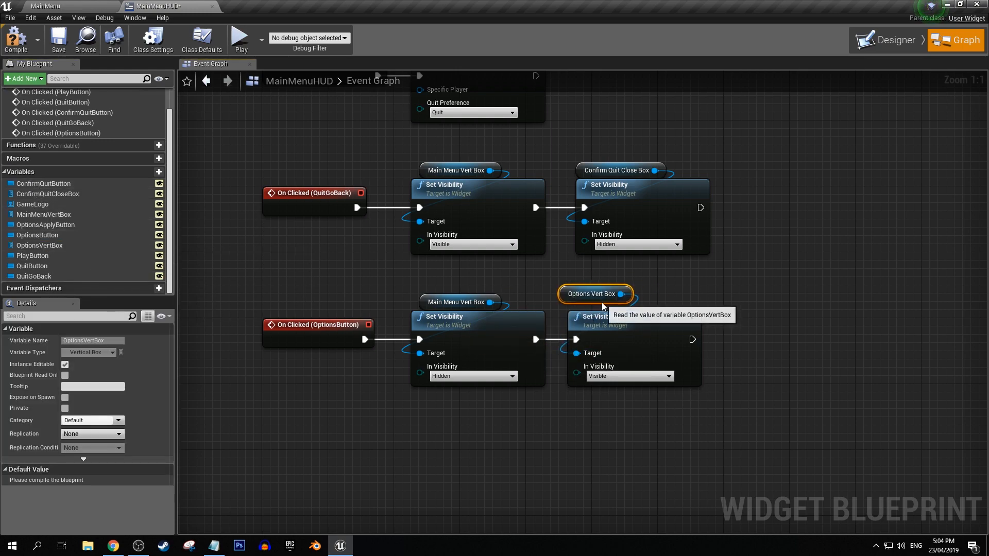
# Return to the Designer and create an On Clicked event for OptionsApplyButton.
pyautogui.click(889, 79)
pyautogui.click(884, 37)
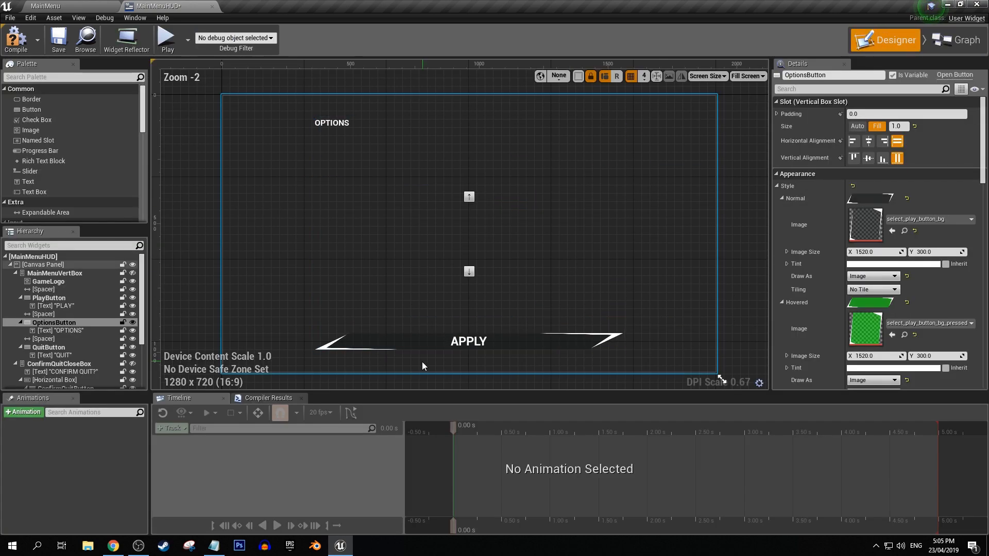
pyautogui.click(424, 344)
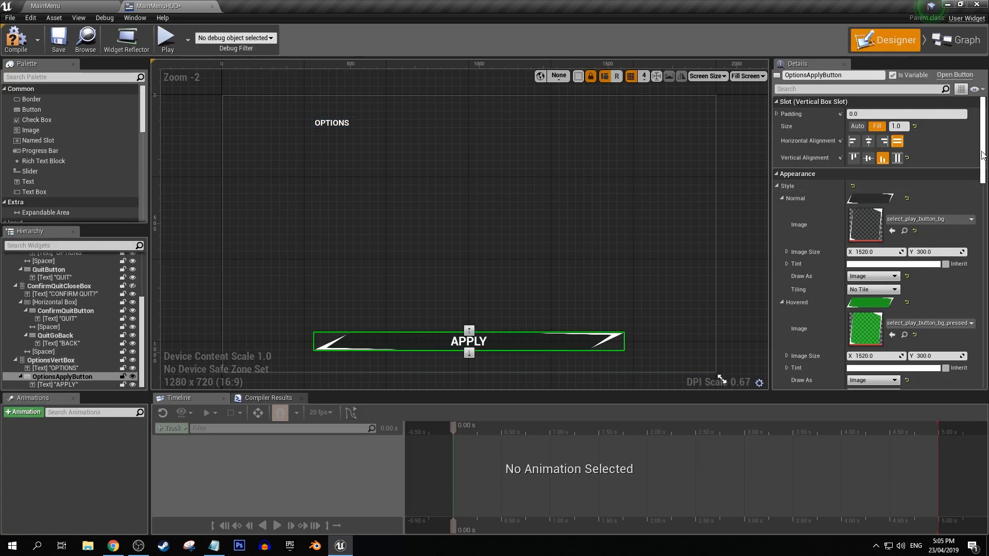
pyautogui.moveTo(982, 155); pyautogui.dragTo(983, 314)
pyautogui.click(902, 324)
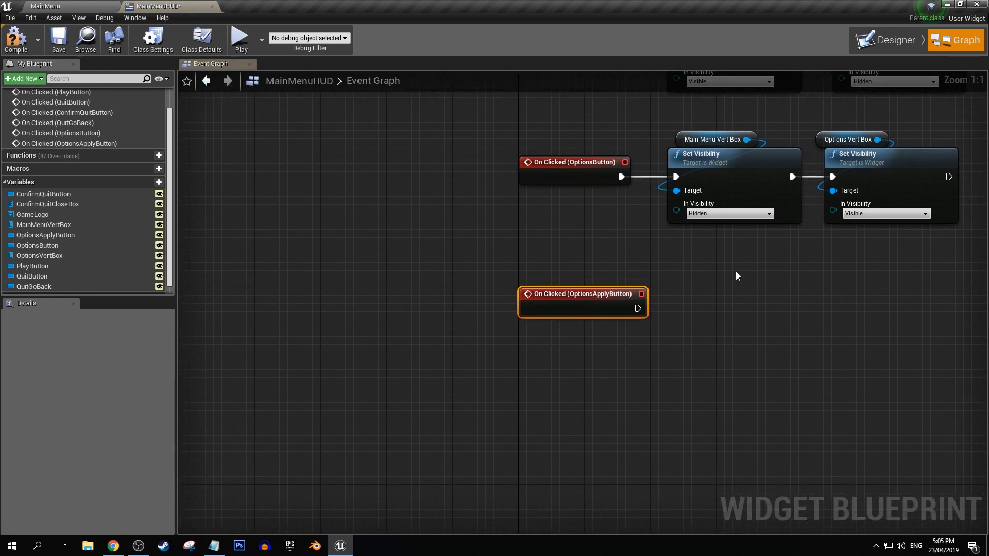
# Copy OptionsButton's two Set Visibility nodes with their references and connect the copies to the OptionsApplyButton On Clicked event.
pyautogui.moveTo(735, 276); pyautogui.dragTo(470, 276, button='right')
pyautogui.moveTo(439, 271); pyautogui.dragTo(694, 152)
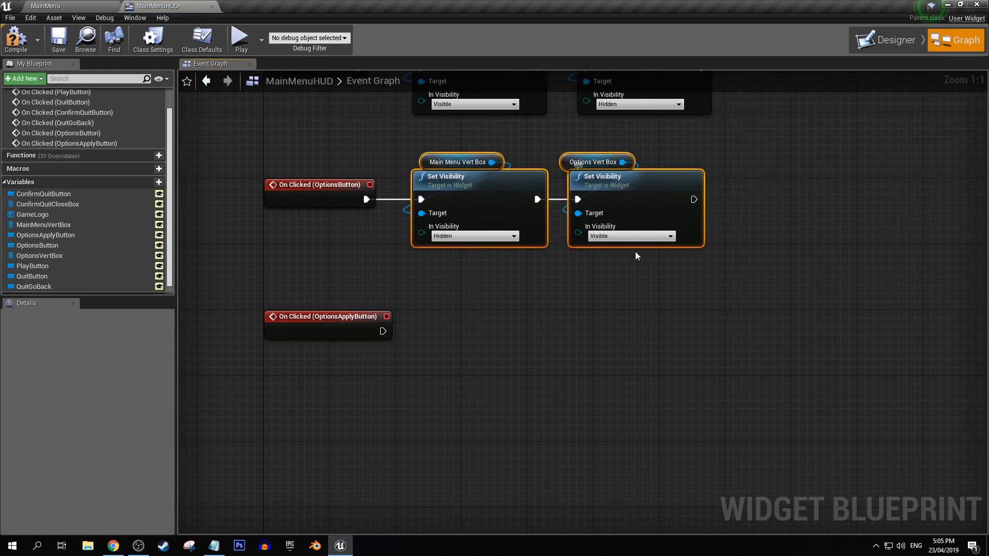
pyautogui.hotkey('ctrl', 'v')
pyautogui.moveTo(383, 331); pyautogui.dragTo(500, 317)
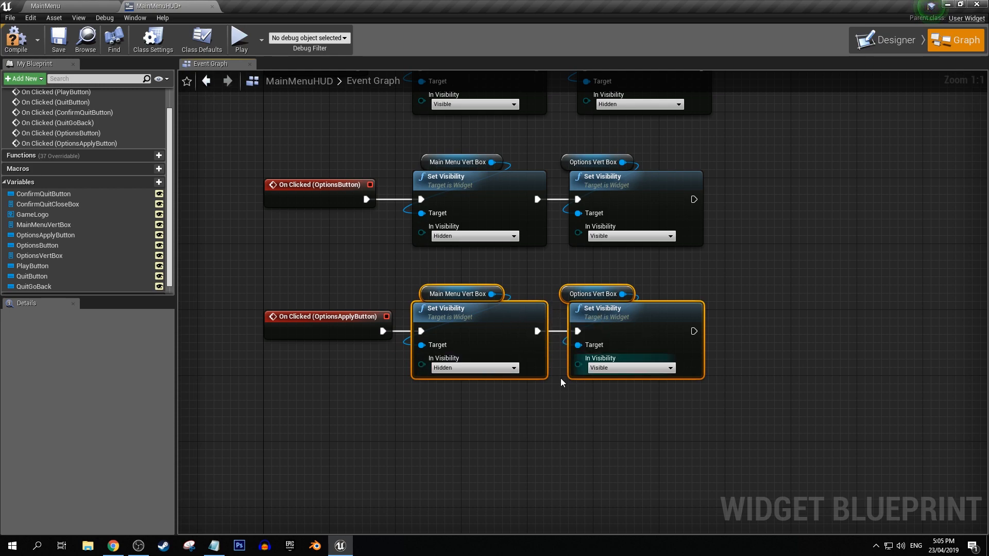
# In the OptionsApplyButton event, set Main Menu Vert Box to Visible and Options Vert Box to Hidden.
pyautogui.click(449, 278)
pyautogui.click(474, 368)
pyautogui.click(445, 383)
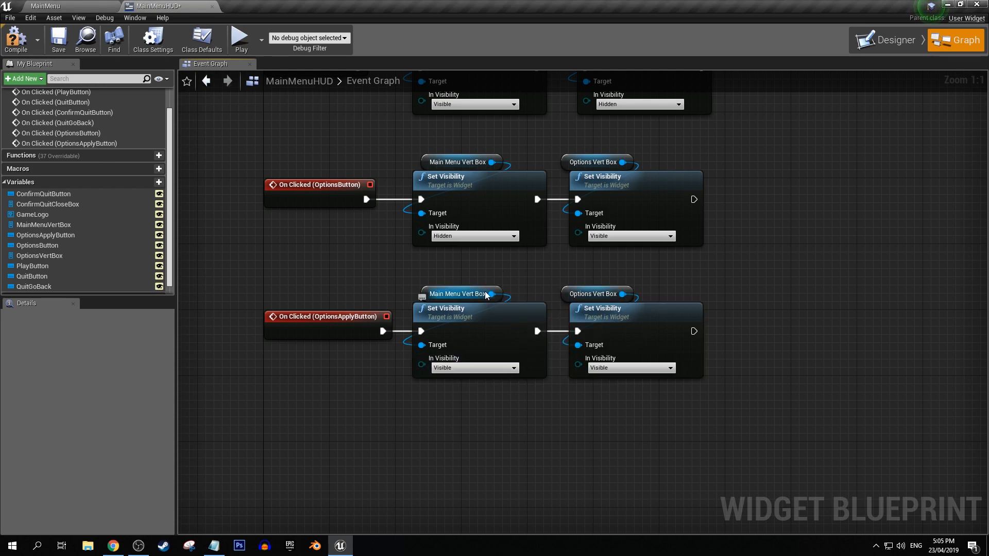
pyautogui.click(618, 368)
pyautogui.click(602, 400)
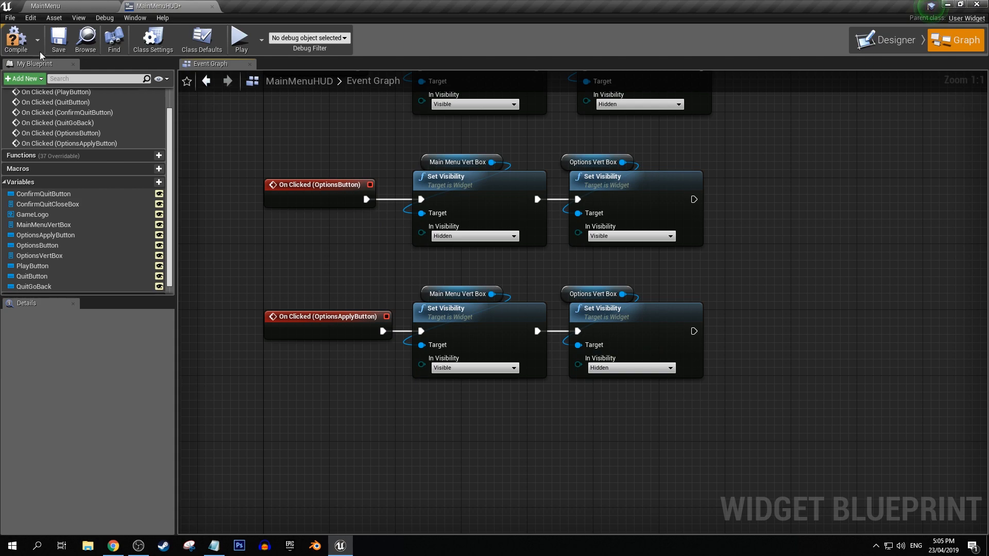
# Save the MainMenuHUD widget blueprint and return to its Designer.
pyautogui.click(55, 45)
pyautogui.click(74, 5)
pyautogui.click(154, 5)
pyautogui.click(887, 40)
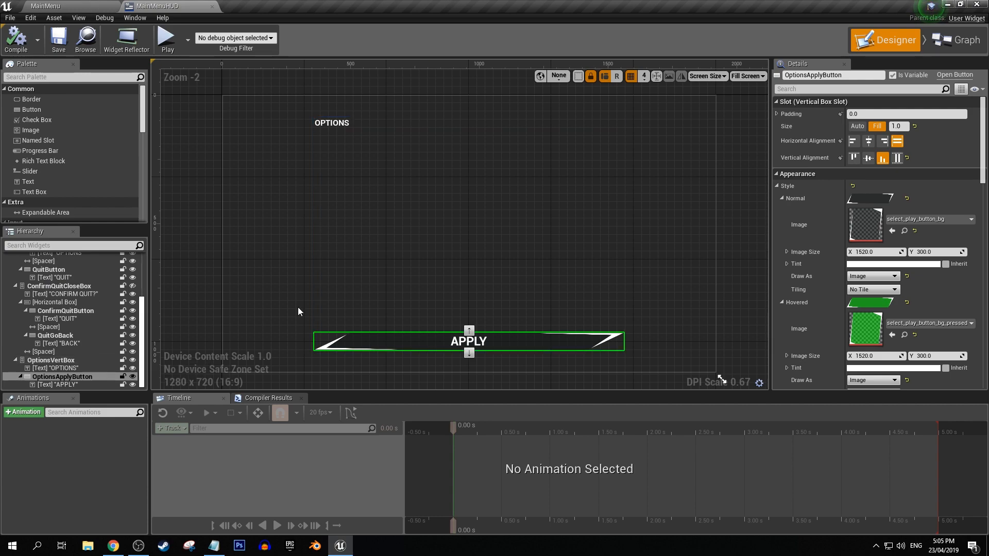
# Turn on MainMenuVertBox's editor visibility and turn off OptionsVertBox's, keeping ConfirmQuitCloseBox hidden in the editor.
pyautogui.click(55, 362)
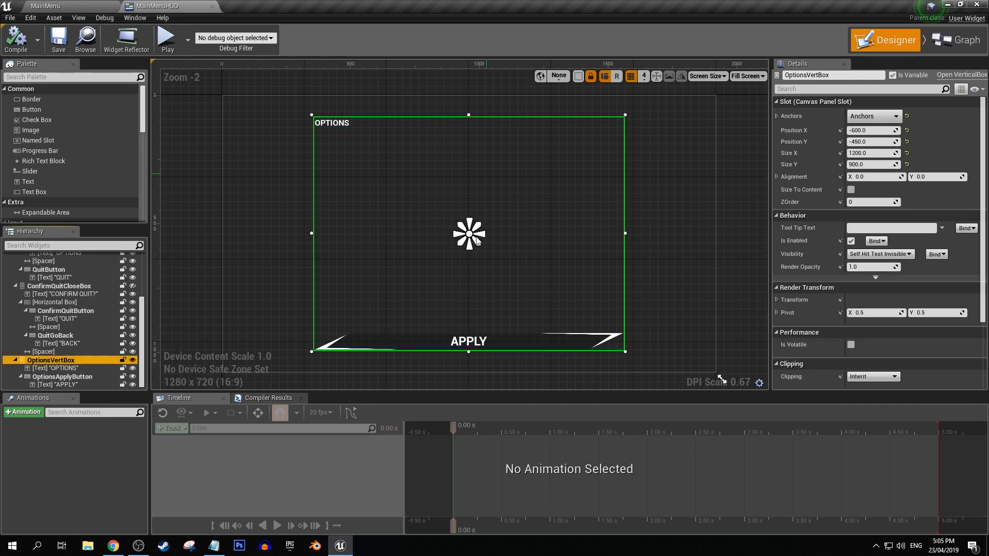
pyautogui.scroll(3, 114, 298)
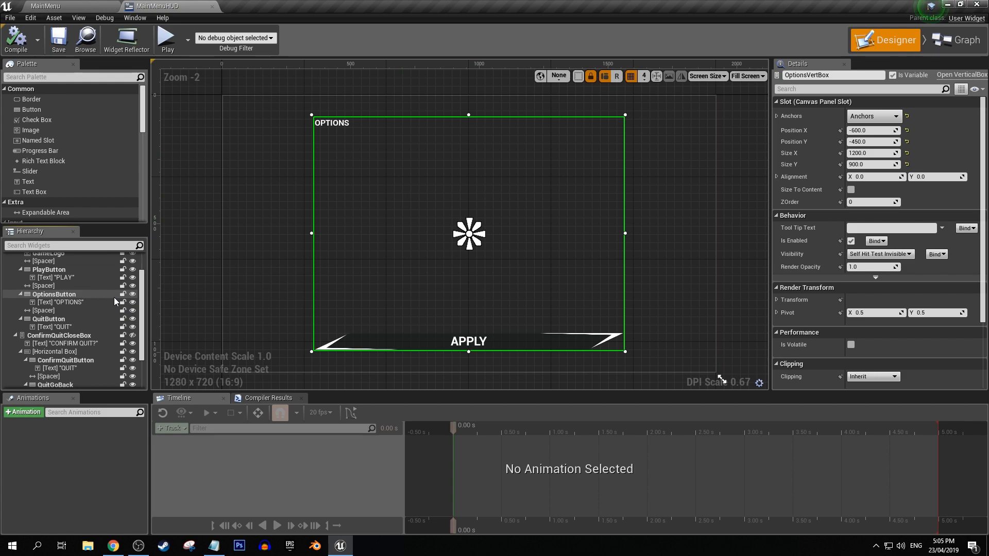
pyautogui.click(132, 335)
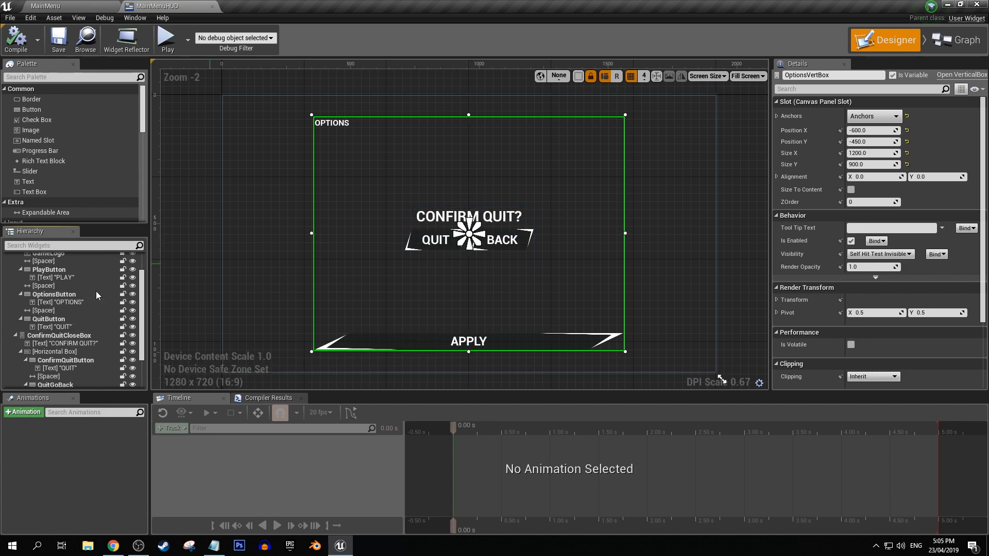
pyautogui.click(133, 335)
pyautogui.scroll(2, 124, 308)
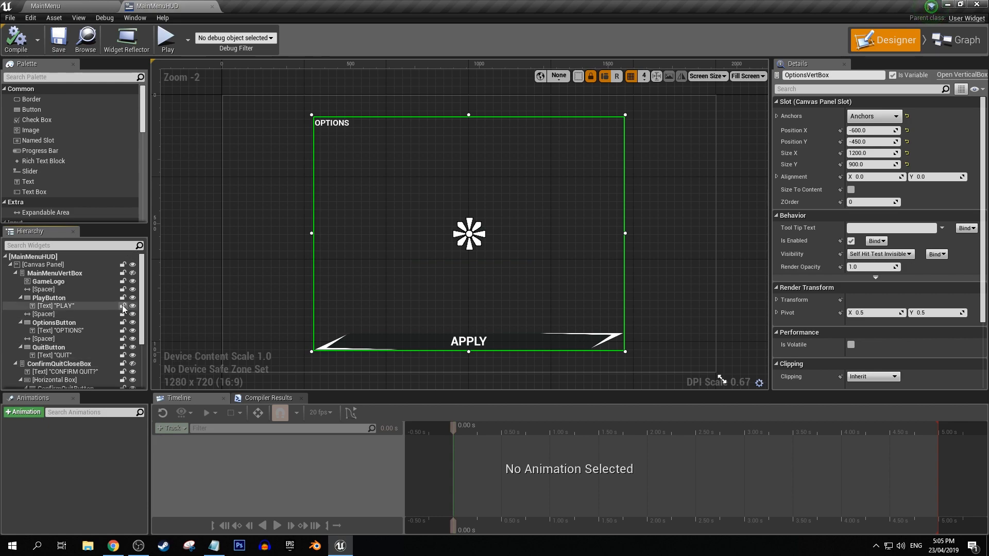
pyautogui.click(133, 273)
pyautogui.scroll(-5, 131, 286)
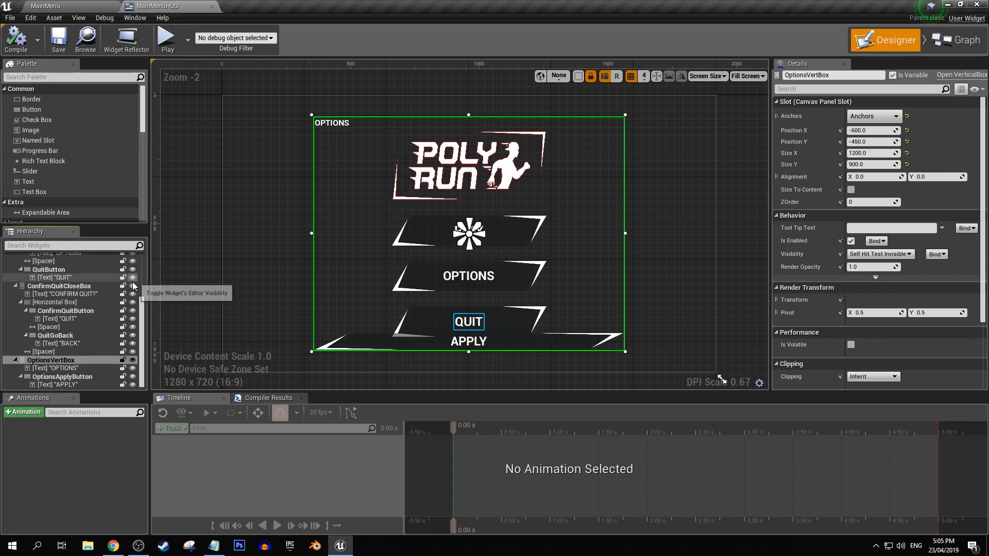
pyautogui.click(132, 361)
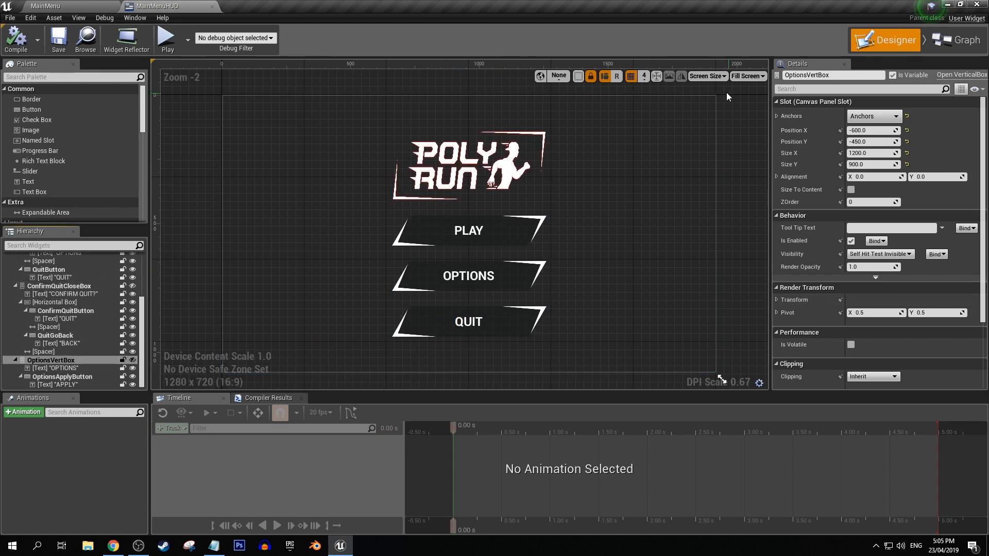
# Open the MainMenu level's Level Blueprint and delete the unused default node below Event BeginPlay.
pyautogui.click(67, 5)
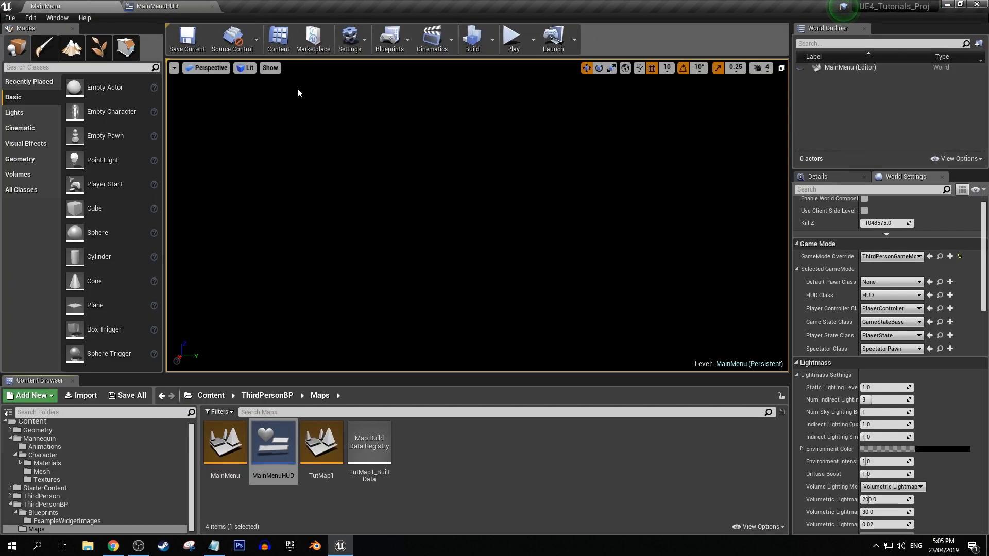
pyautogui.click(390, 40)
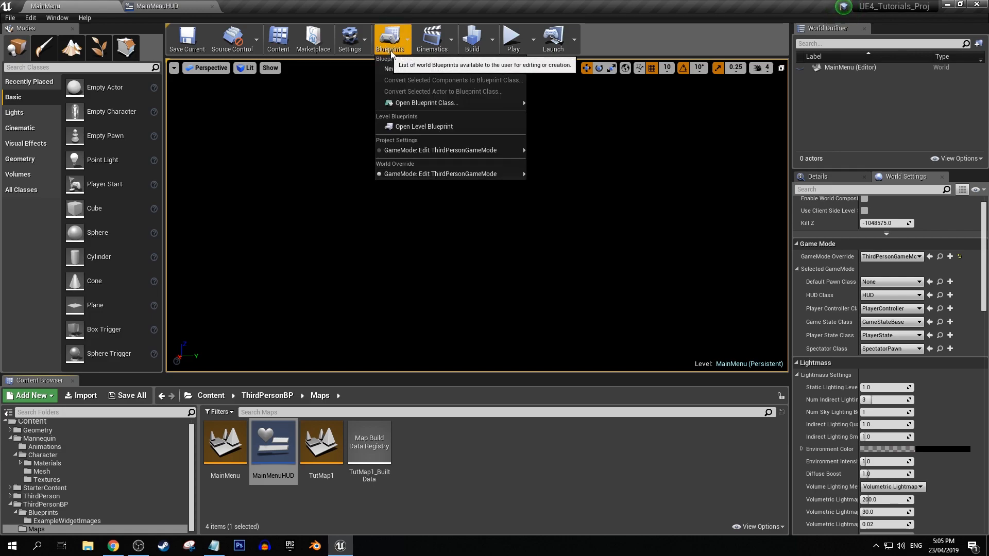
pyautogui.click(411, 129)
pyautogui.moveTo(468, 309); pyautogui.dragTo(305, 388)
pyautogui.press('Delete')
# Turn off Context Sensitive in the action search and add a Set Input Mode UI Only node after Event BeginPlay.
pyautogui.moveTo(392, 264); pyautogui.dragTo(347, 282, button='right')
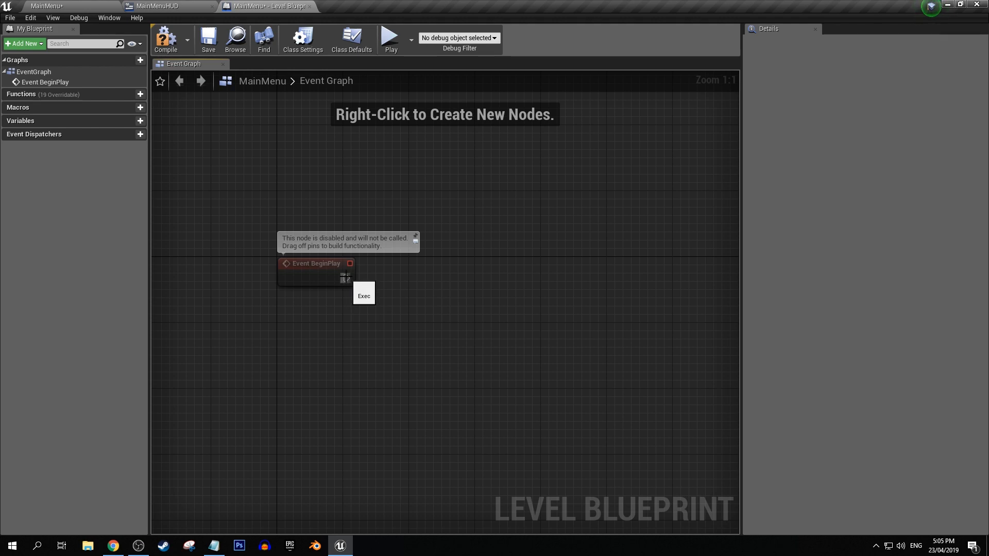
pyautogui.moveTo(388, 281); pyautogui.dragTo(387, 281)
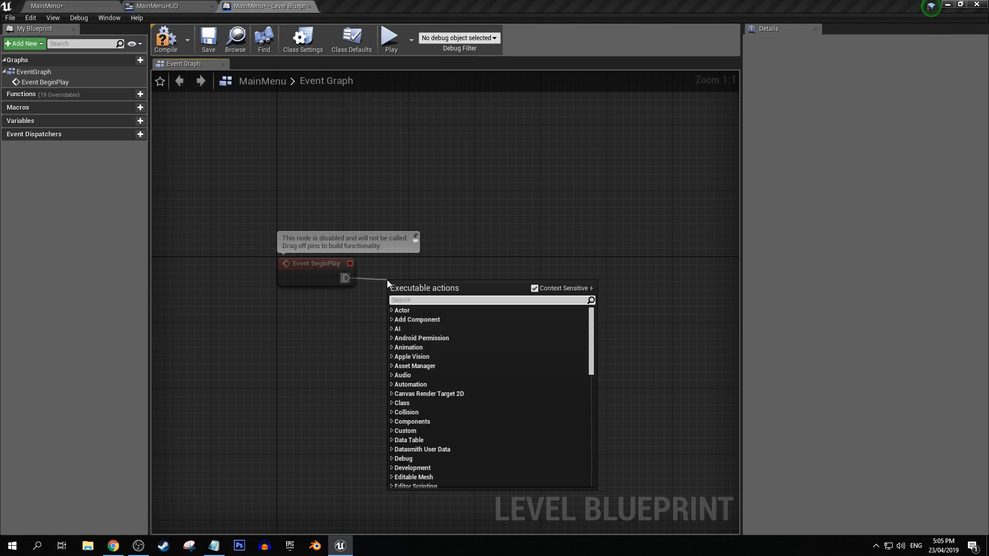
pyautogui.write('show mou')
pyautogui.press('BackSpace')
pyautogui.press('BackSpace')
pyautogui.press('BackSpace')
pyautogui.press('BackSpace')
pyautogui.press('BackSpace')
pyautogui.press('BackSpace')
pyautogui.press('BackSpace')
pyautogui.press('BackSpace')
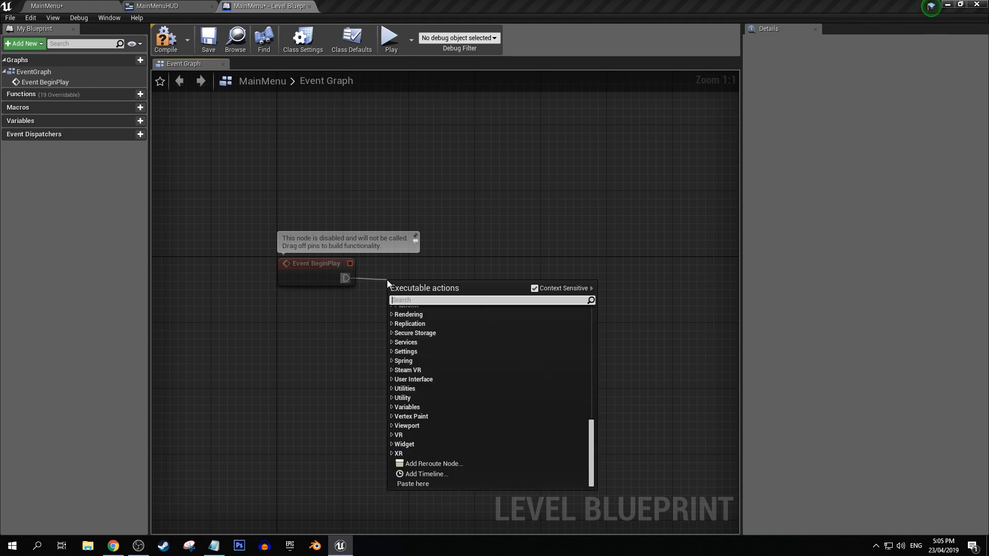
pyautogui.click(535, 288)
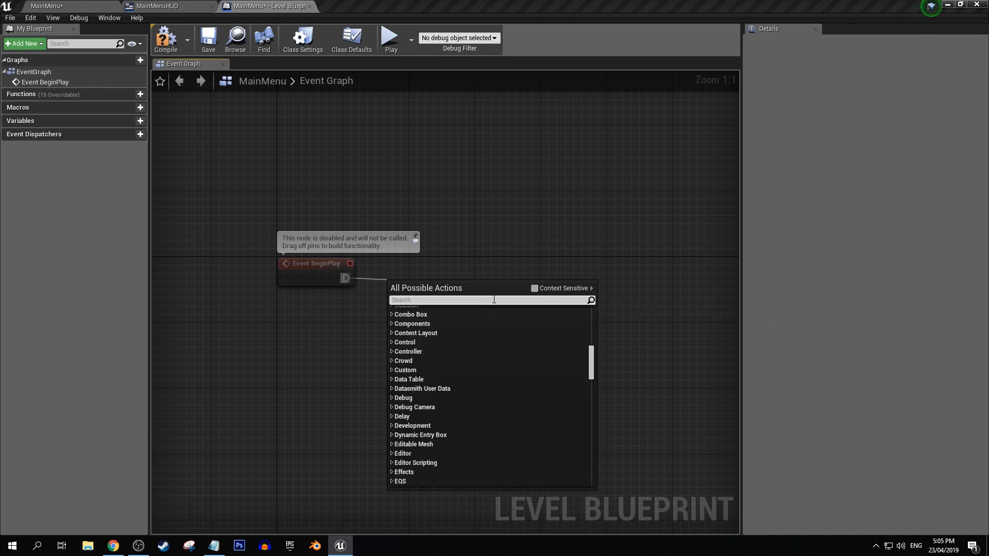
pyautogui.write('mouse')
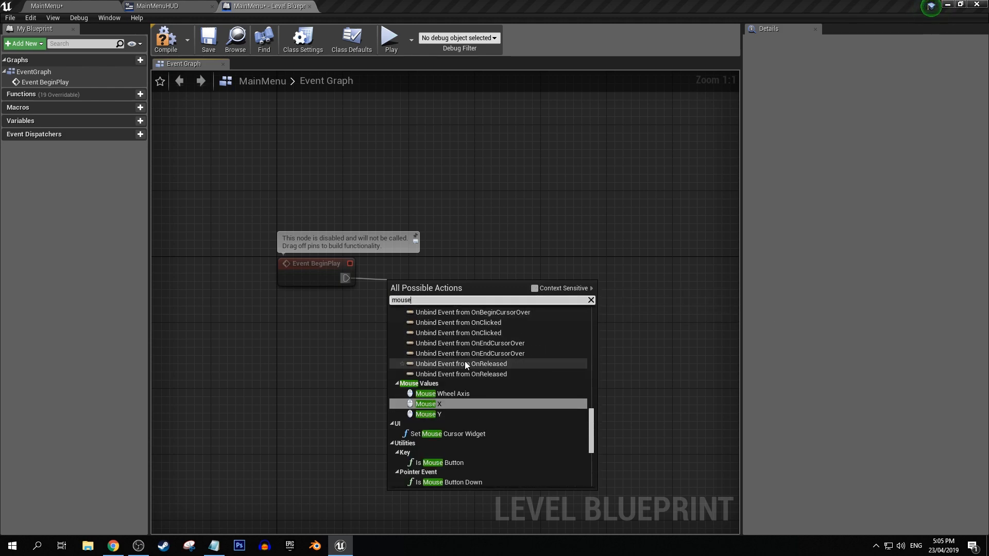
pyautogui.scroll(3, 464, 361)
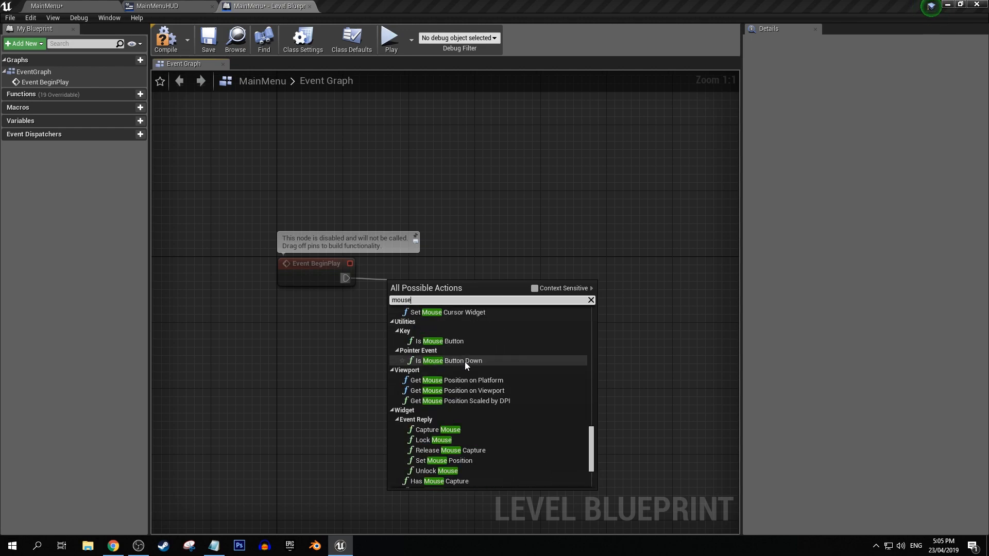
pyautogui.write('s')
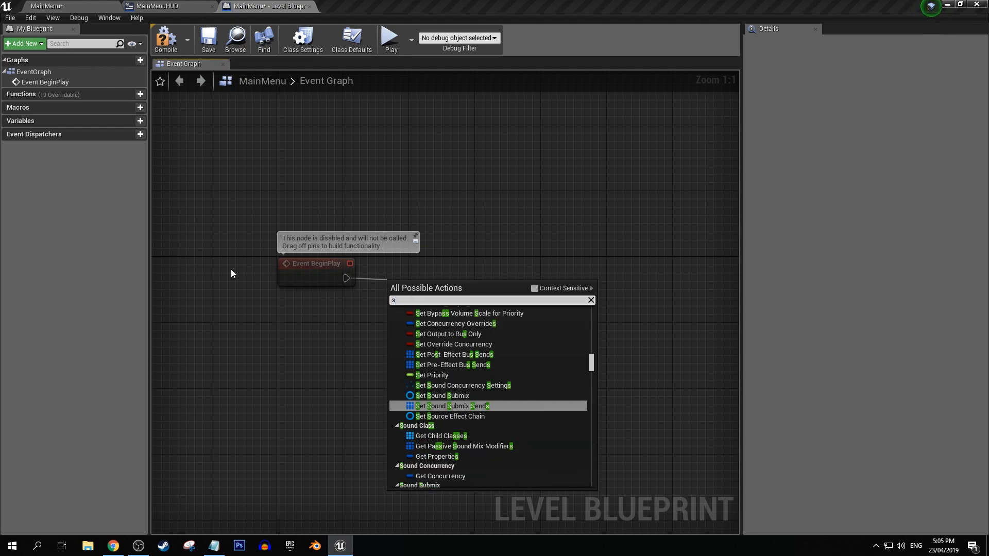
pyautogui.write('et input mode')
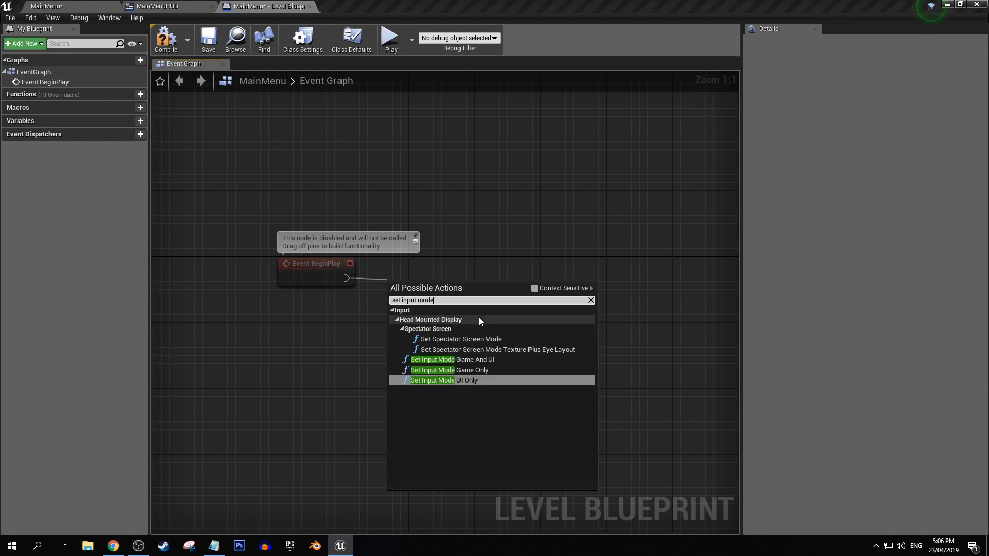
pyautogui.click(447, 379)
# Add a Get Player Controller node connected to the Player Controller input of Set Input Mode UI Only.
pyautogui.moveTo(431, 292); pyautogui.dragTo(344, 213)
pyautogui.click(406, 243)
pyautogui.write('get player controller')
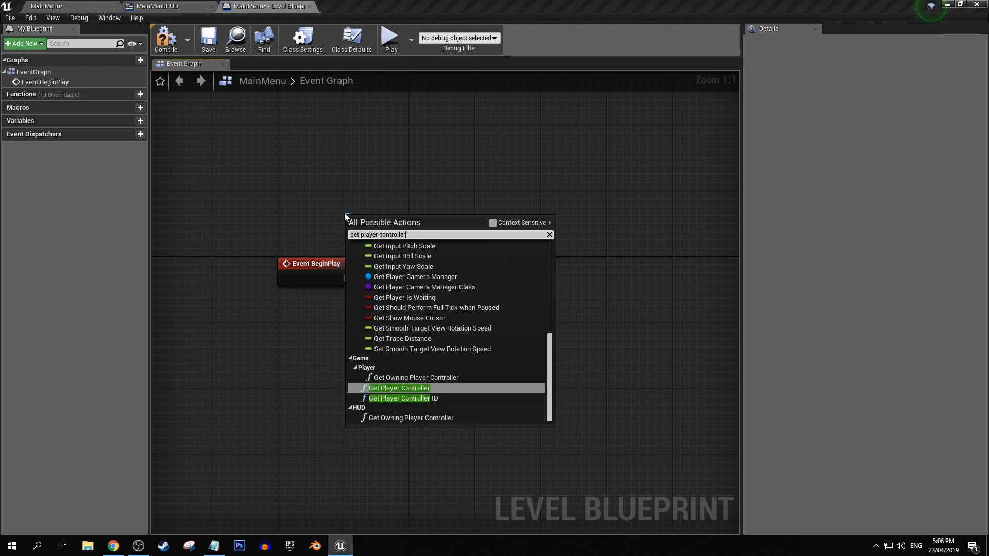
pyautogui.press('Return')
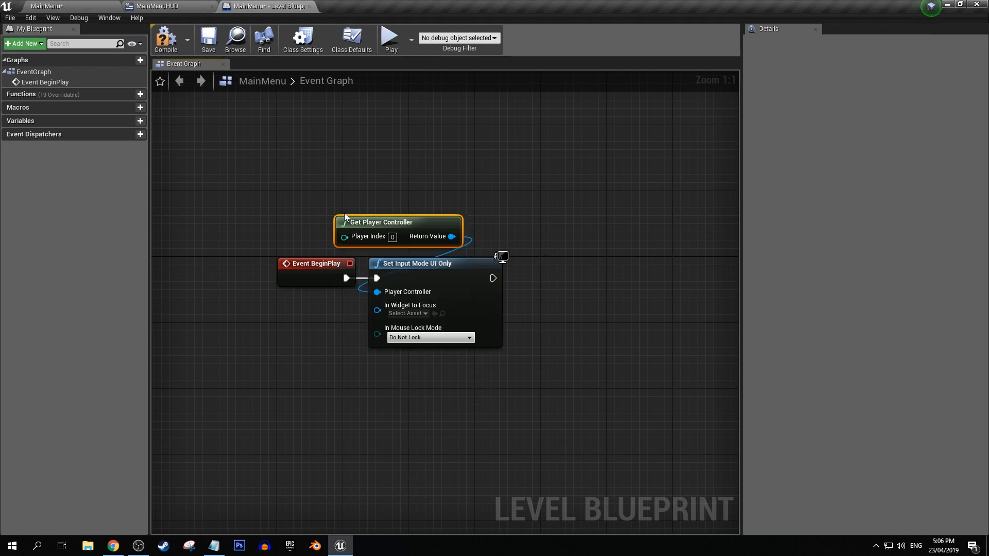
# Align Get Player Controller above Set Input Mode UI Only and move both nodes farther away from Event BeginPlay.
pyautogui.moveTo(359, 221); pyautogui.dragTo(392, 221)
pyautogui.click(418, 314)
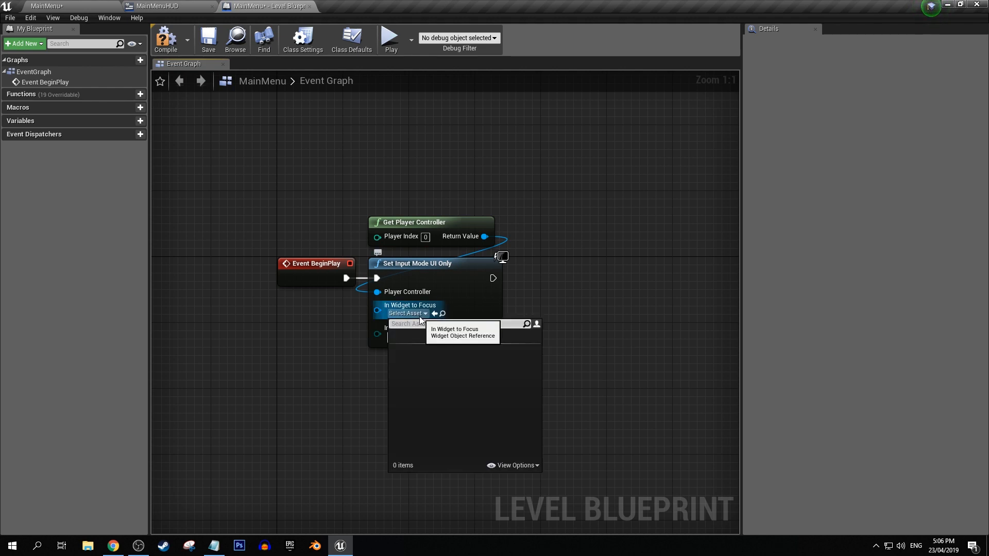
pyautogui.click(558, 304)
pyautogui.click(477, 242)
pyautogui.keyDown('ctrl'); pyautogui.click(474, 280); pyautogui.keyUp('ctrl')
pyautogui.moveTo(474, 280); pyautogui.dragTo(338, 284, button='right')
pyautogui.moveTo(338, 284); pyautogui.dragTo(677, 285)
pyautogui.moveTo(401, 208); pyautogui.dragTo(309, 212, button='right')
pyautogui.moveTo(501, 279); pyautogui.dragTo(558, 281)
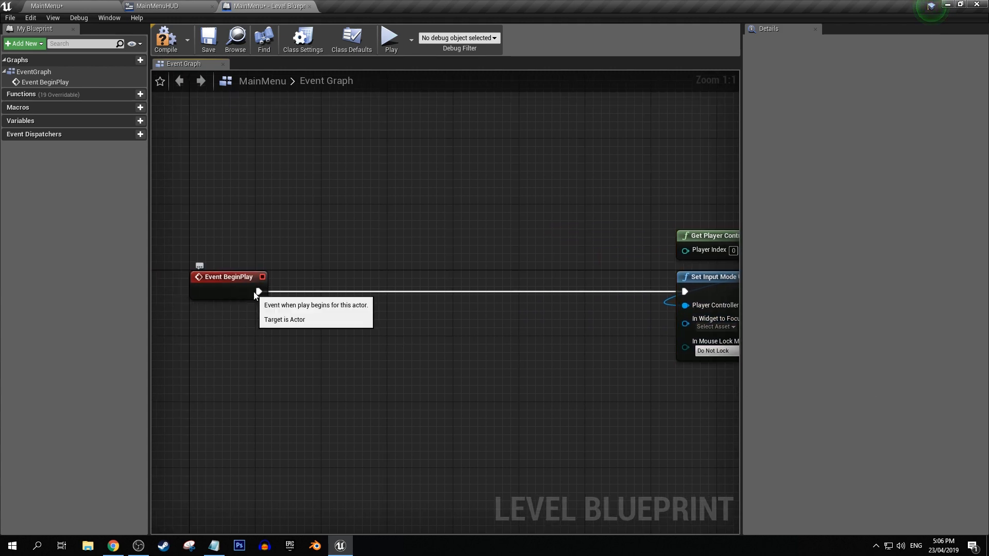
# Insert a Create Widget node directly after Event BeginPlay and line it up with the execution wire.
pyautogui.moveTo(259, 292); pyautogui.dragTo(320, 292)
pyautogui.write('create widget')
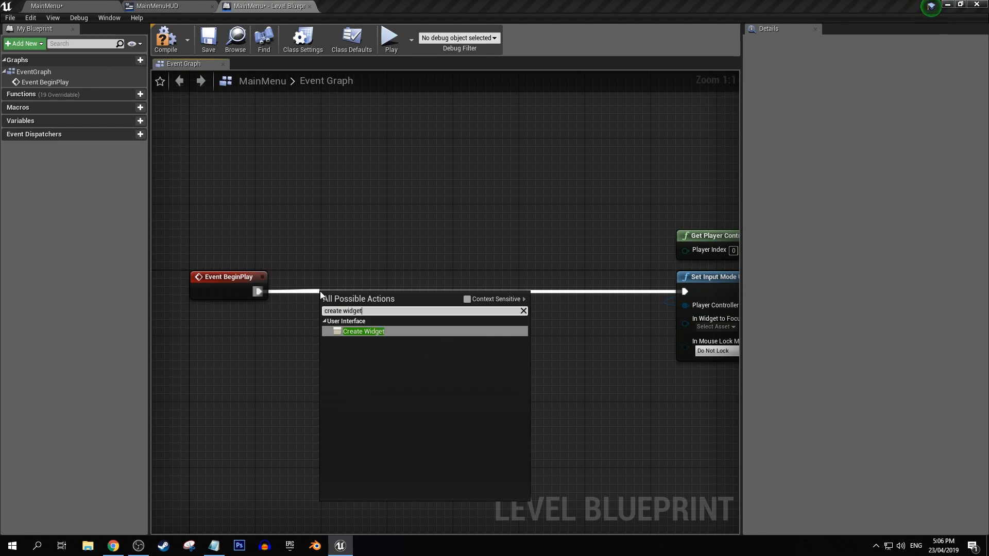
pyautogui.press('Return')
pyautogui.moveTo(342, 285); pyautogui.dragTo(334, 277)
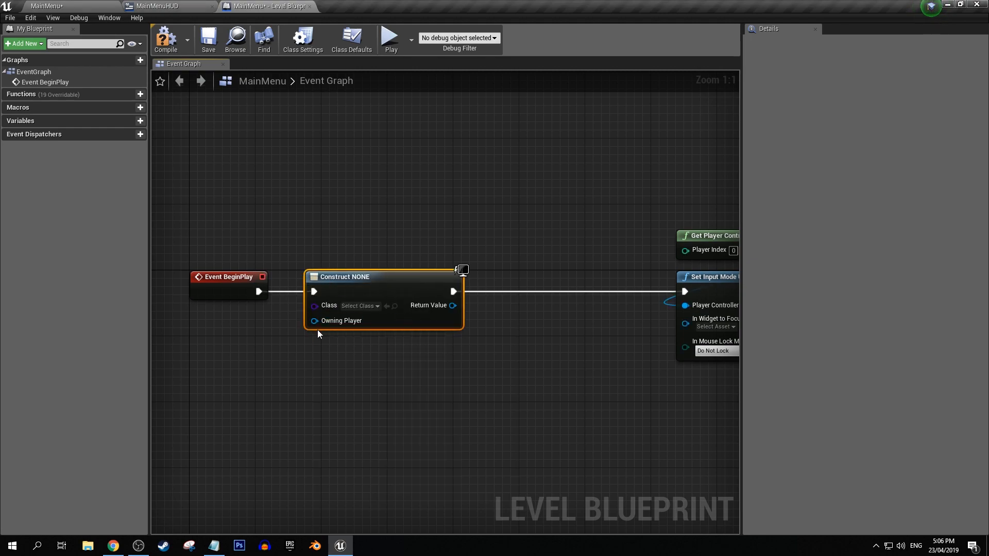
# Move Get Player Controller above the Create Widget node, connect it to Owning Player, and set the widget class to Main Menu HUD.
pyautogui.moveTo(316, 321); pyautogui.dragTo(305, 259)
pyautogui.click(366, 215)
pyautogui.moveTo(367, 215); pyautogui.dragTo(265, 222, button='right')
pyautogui.moveTo(614, 240); pyautogui.dragTo(250, 231)
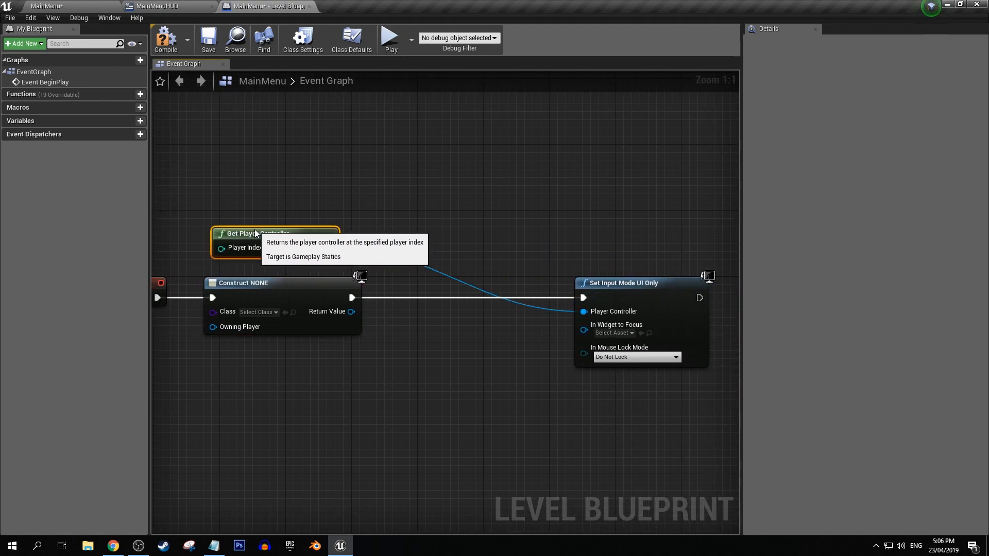
pyautogui.moveTo(328, 248); pyautogui.dragTo(213, 326)
pyautogui.click(271, 265)
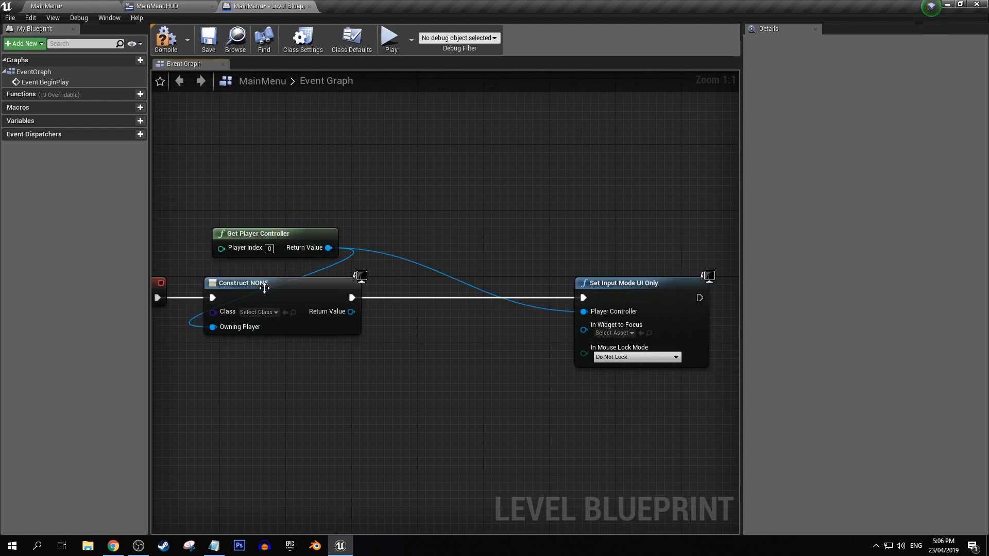
pyautogui.click(258, 313)
pyautogui.click(282, 348)
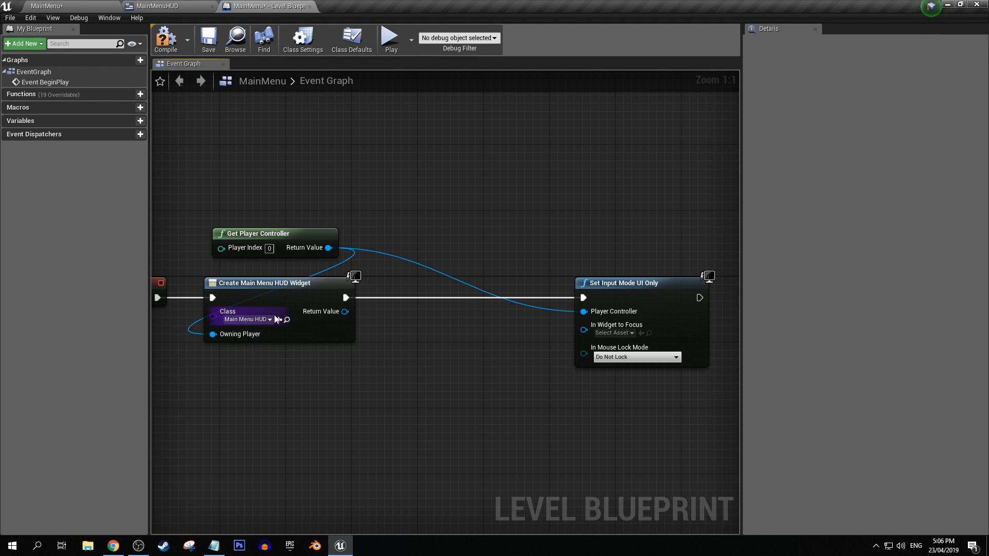
# Add an Add to Viewport node from the widget's Return Value and wire it between Create Main Menu HUD Widget and Set Input Mode UI Only.
pyautogui.moveTo(341, 311); pyautogui.dragTo(430, 304)
pyautogui.write('add to ')
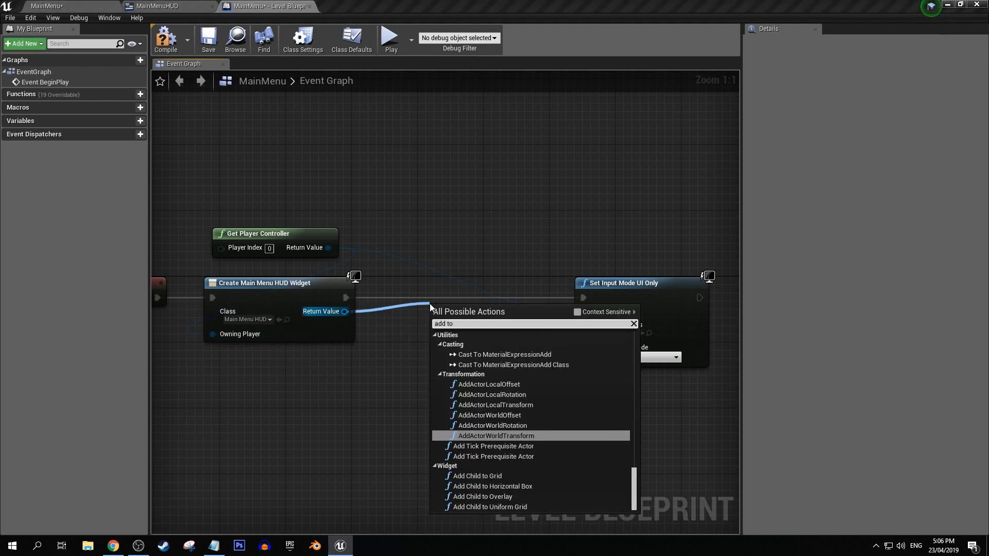
pyautogui.write('view')
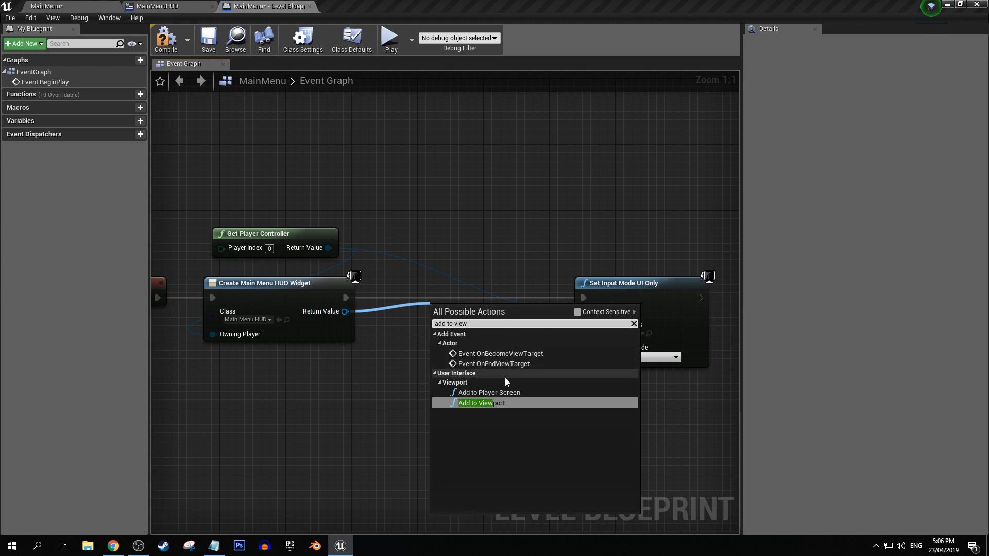
pyautogui.click(479, 403)
pyautogui.moveTo(345, 298); pyautogui.dragTo(435, 330)
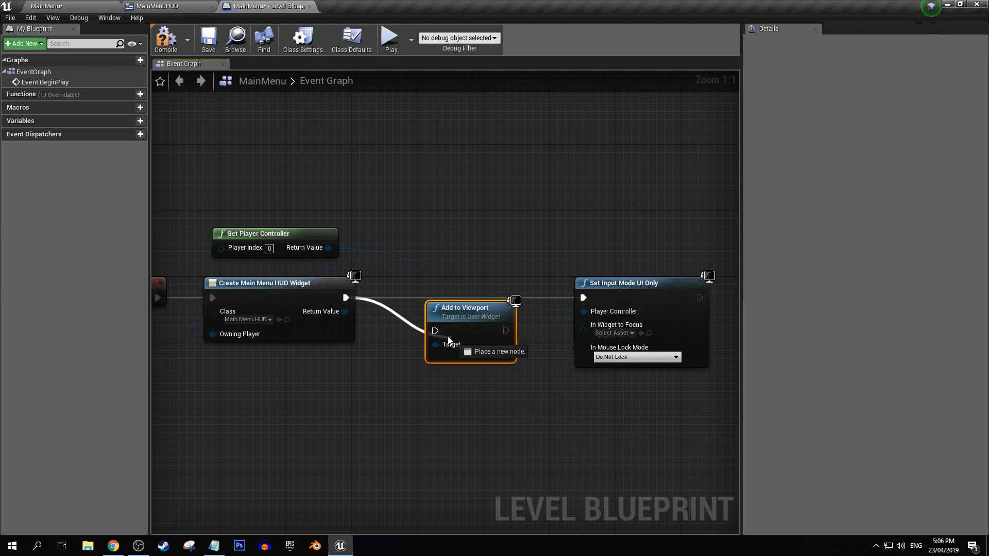
pyautogui.moveTo(506, 331); pyautogui.dragTo(582, 301)
pyautogui.click(471, 356)
pyautogui.moveTo(455, 317); pyautogui.dragTo(449, 282)
# Add a Set Show Mouse Cursor node after Set Input Mode UI Only and align it with that node.
pyautogui.moveTo(510, 230); pyautogui.dragTo(287, 222, button='right')
pyautogui.moveTo(484, 291); pyautogui.dragTo(546, 264)
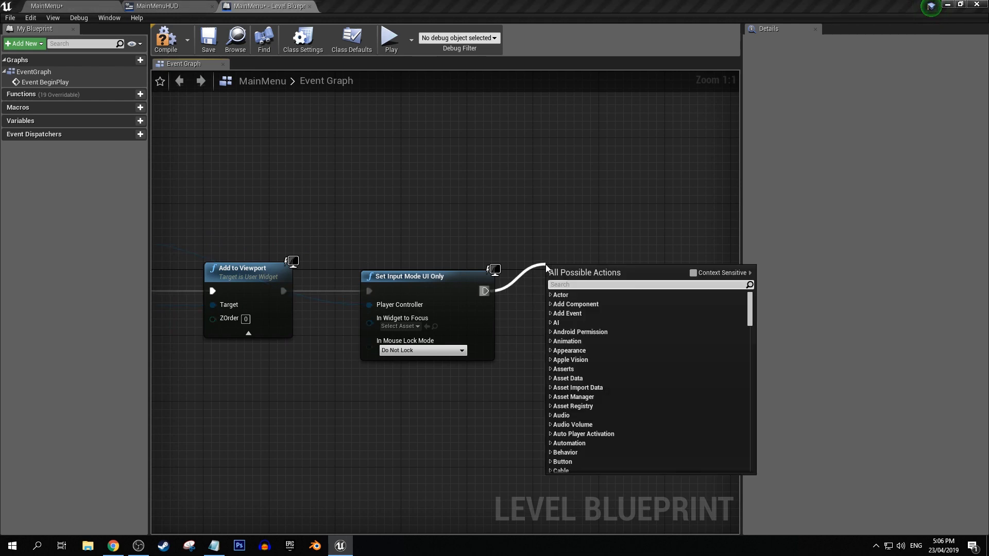
pyautogui.write('show mou')
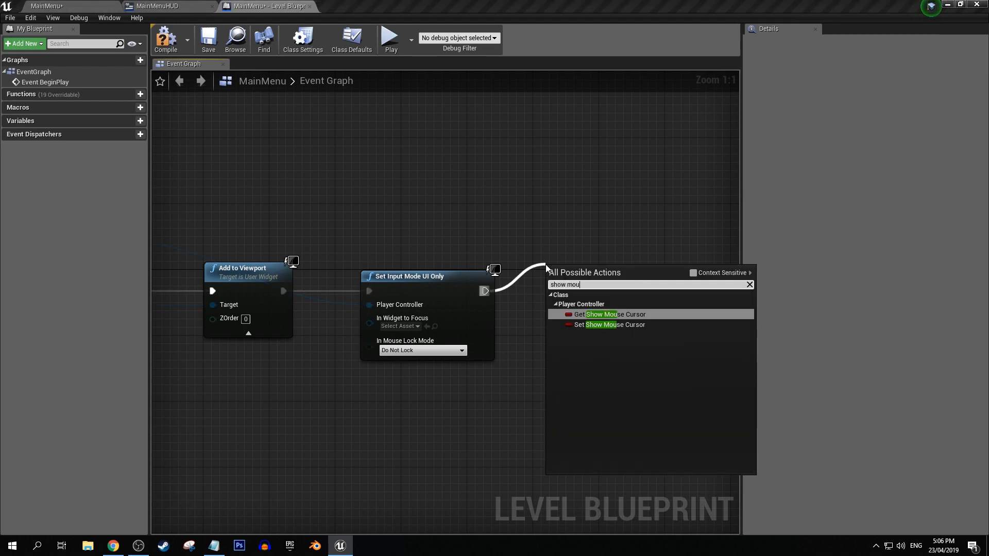
pyautogui.click(629, 325)
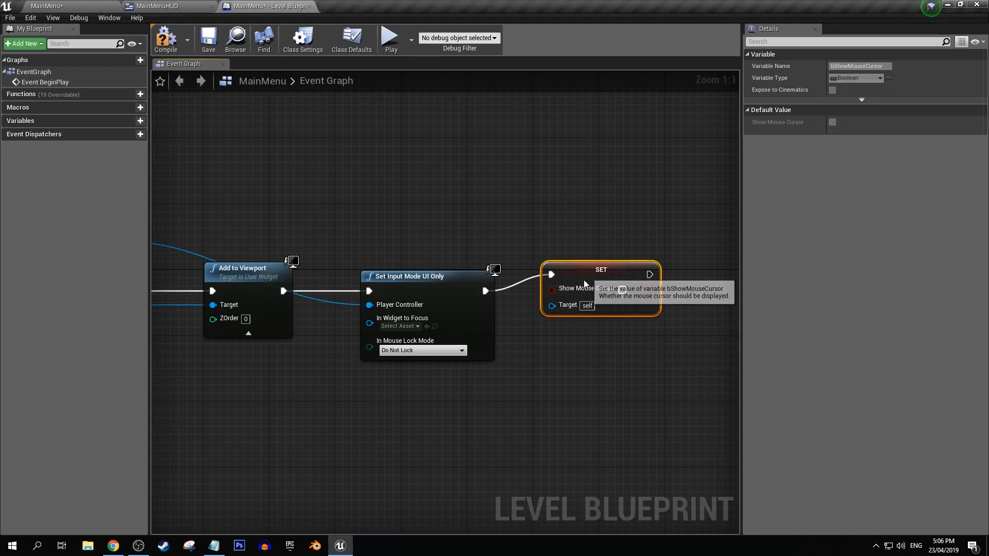
pyautogui.moveTo(586, 279); pyautogui.dragTo(578, 295)
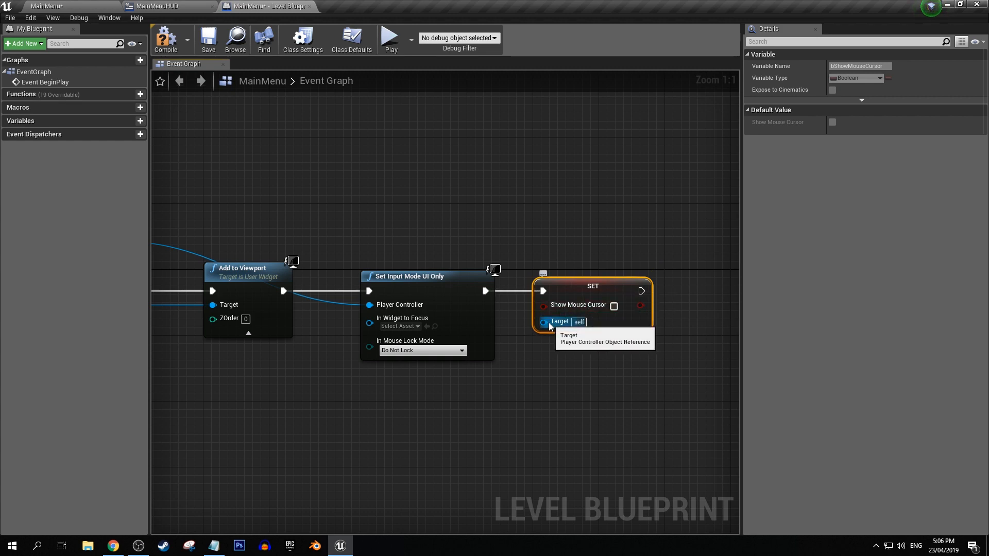
# Connect Get Player Controller to the Target of the Set Show Mouse Cursor node and enable Show Mouse Cursor.
pyautogui.moveTo(204, 239); pyautogui.dragTo(366, 239, button='right')
pyautogui.click(364, 239)
pyautogui.moveTo(277, 242); pyautogui.dragTo(482, 323)
pyautogui.click(536, 307)
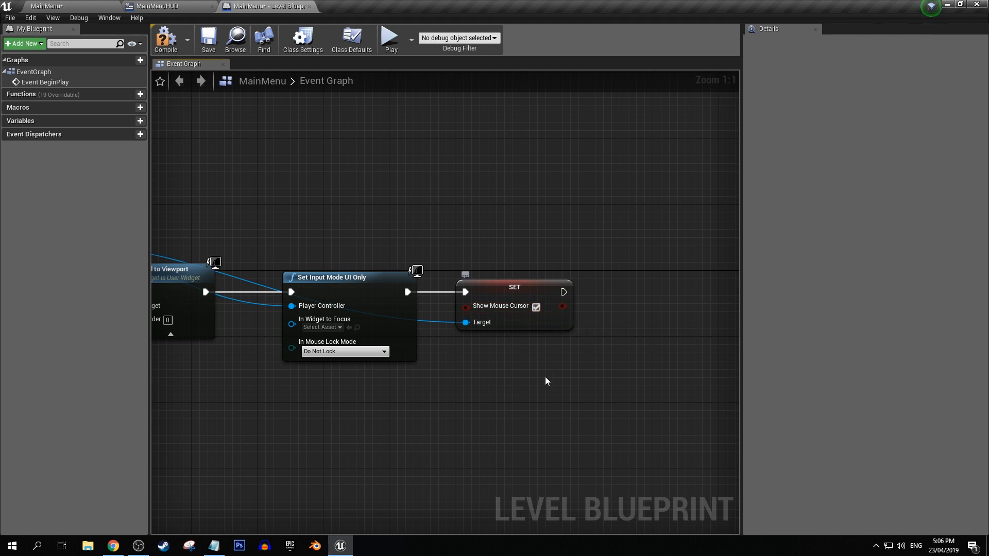
# Save the MainMenu Level Blueprint and close it.
pyautogui.scroll(-2, 361, 229)
pyautogui.moveTo(361, 229); pyautogui.dragTo(515, 230, button='right')
pyautogui.click(202, 44)
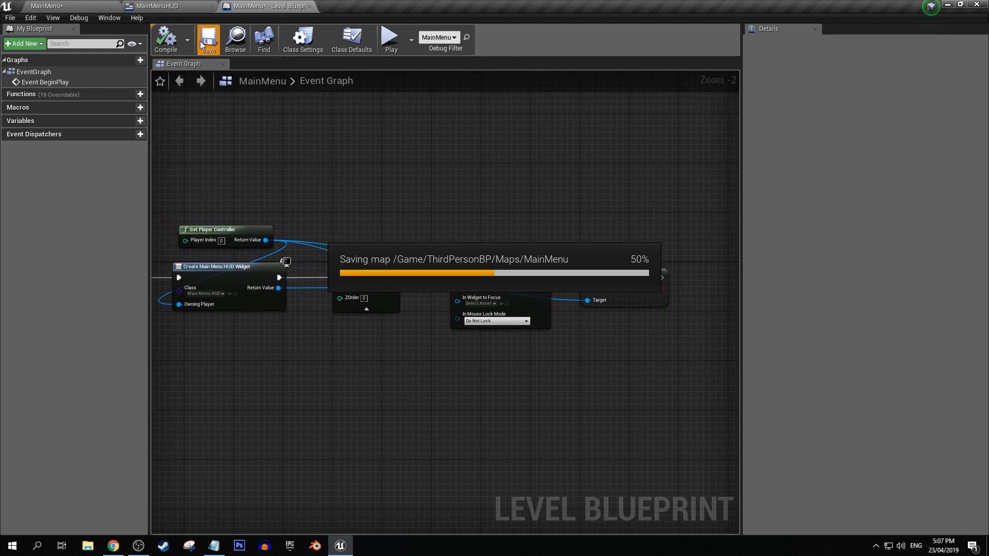
pyautogui.click(309, 7)
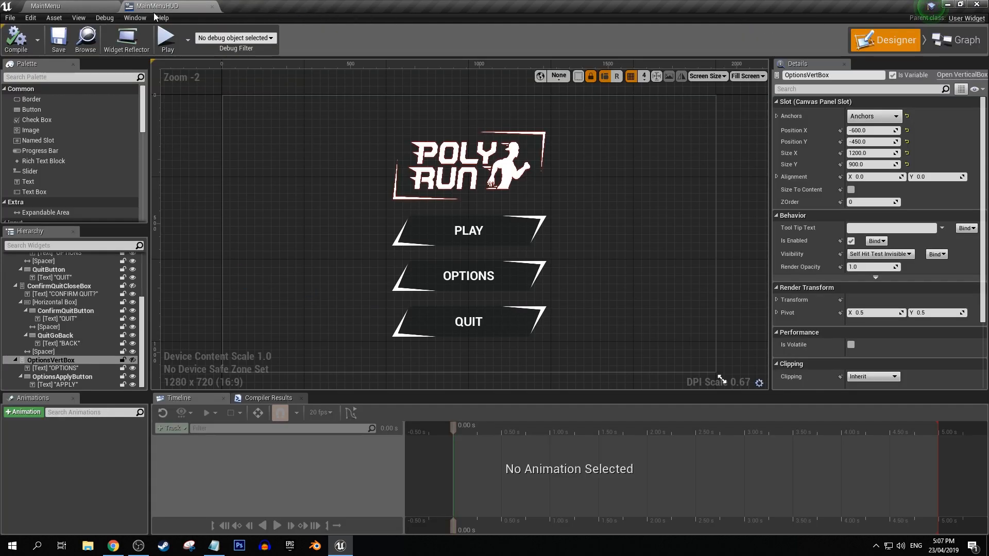
# Play the MainMenu level in the editor to check how the menu displays, and stop the session.
pyautogui.click(85, 5)
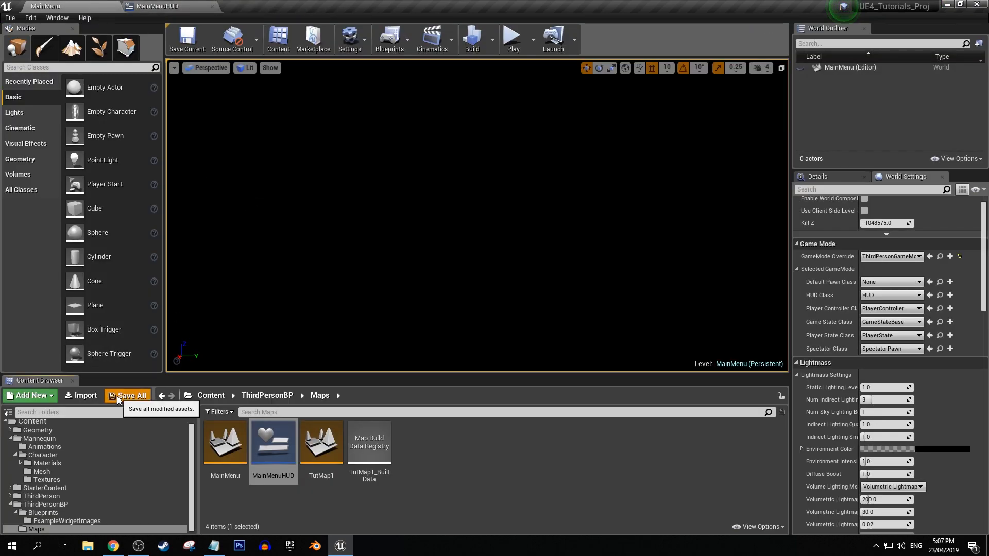
pyautogui.click(511, 48)
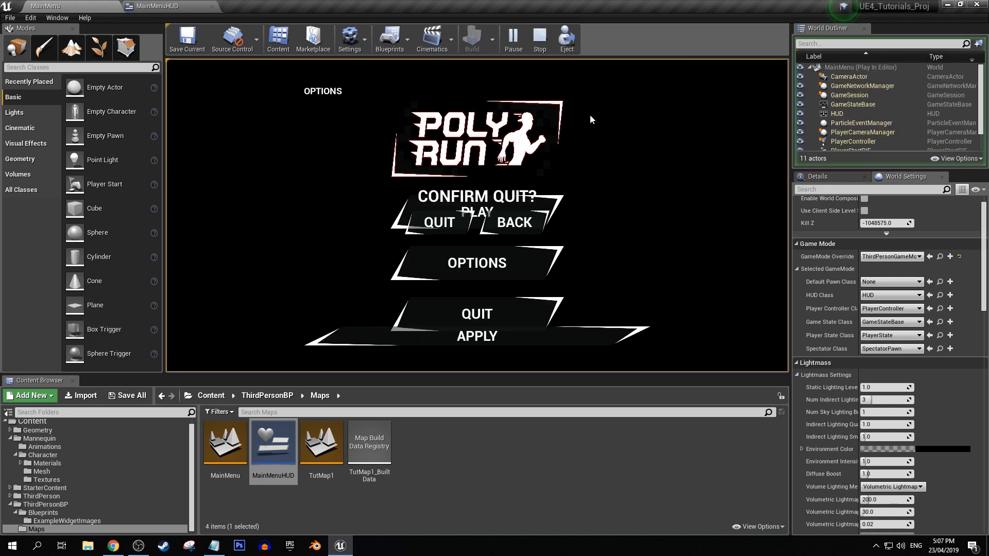
pyautogui.press('Escape')
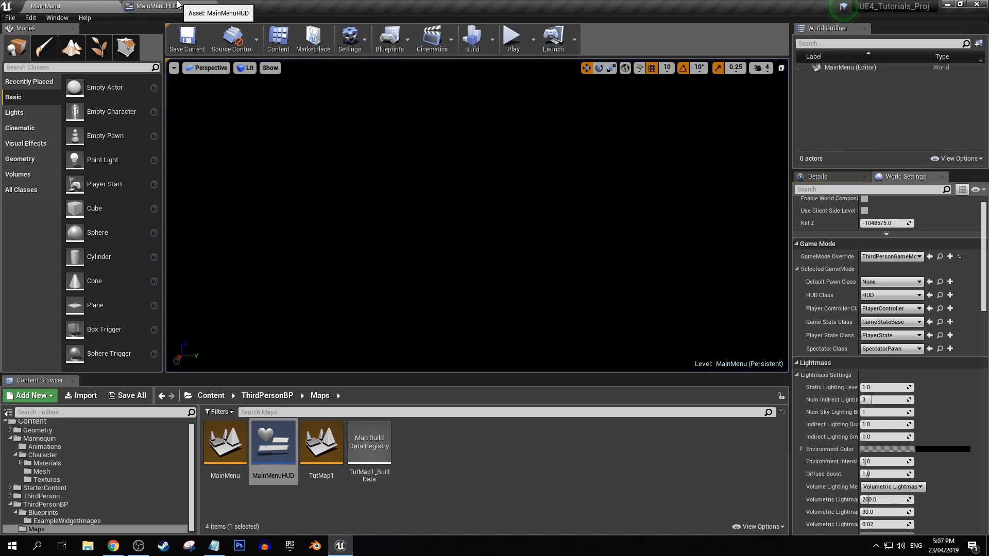
# Open the MainMenuHUD widget and turn on editor visibility for ConfirmQuitCloseBox and OptionsVertBox.
pyautogui.click(175, 6)
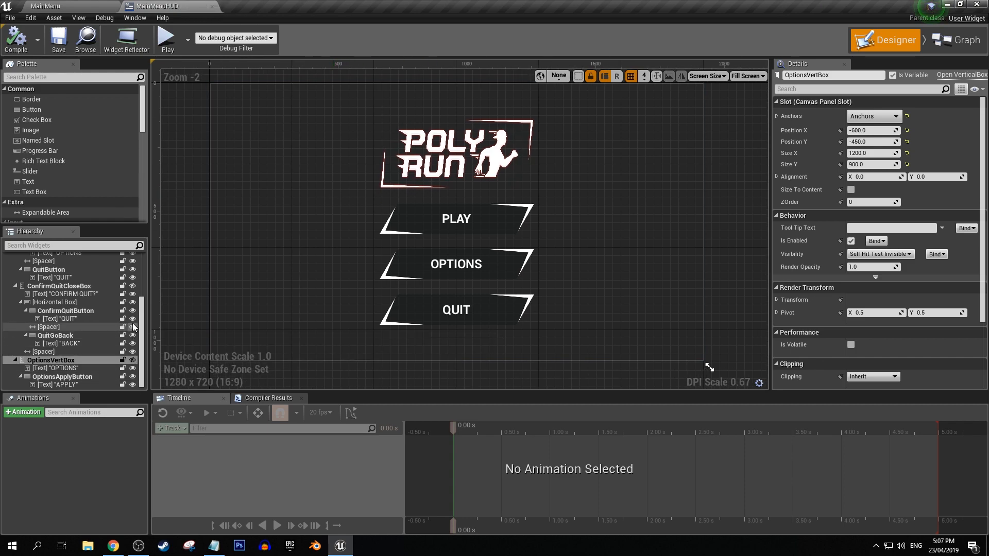
pyautogui.click(133, 293)
pyautogui.scroll(5, 135, 283)
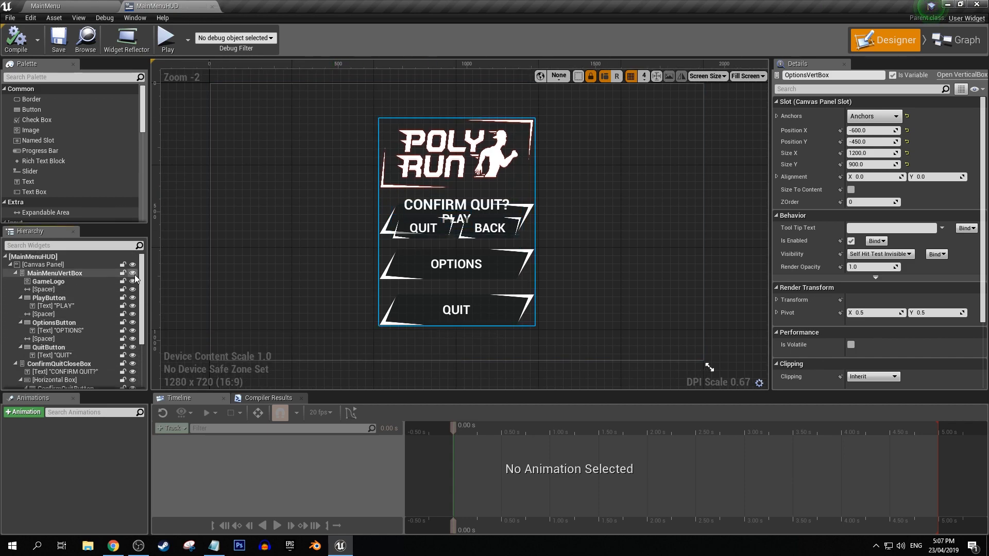
pyautogui.scroll(-5, 135, 289)
pyautogui.click(132, 360)
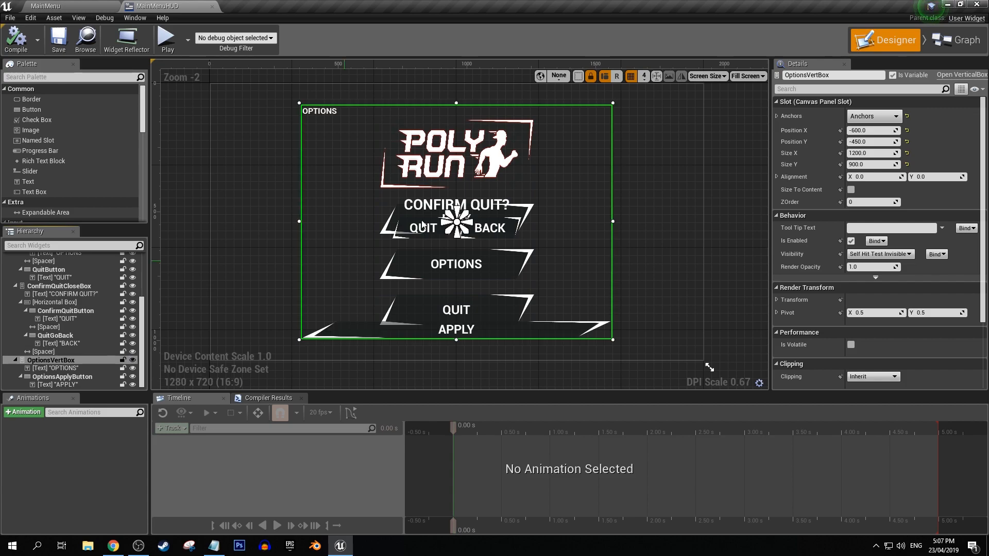
# Set OptionsVertBox's Visibility to Hidden and turn off its editor visibility.
pyautogui.click(71, 354)
pyautogui.click(68, 360)
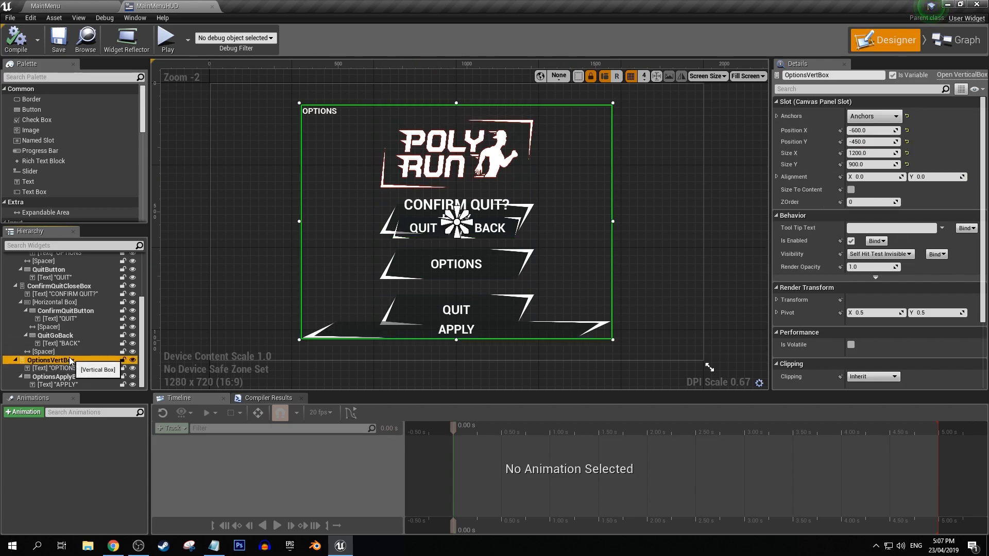
pyautogui.click(881, 254)
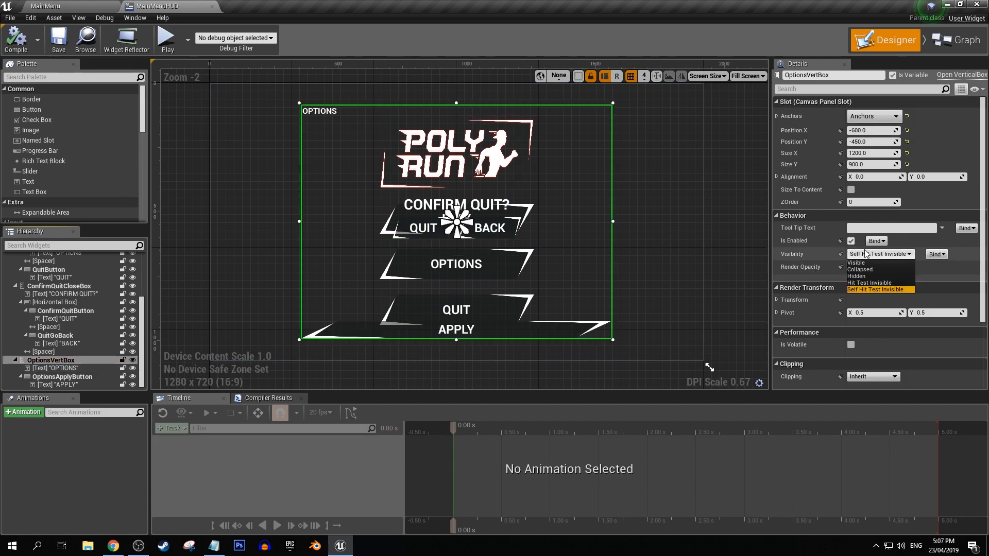
pyautogui.click(857, 275)
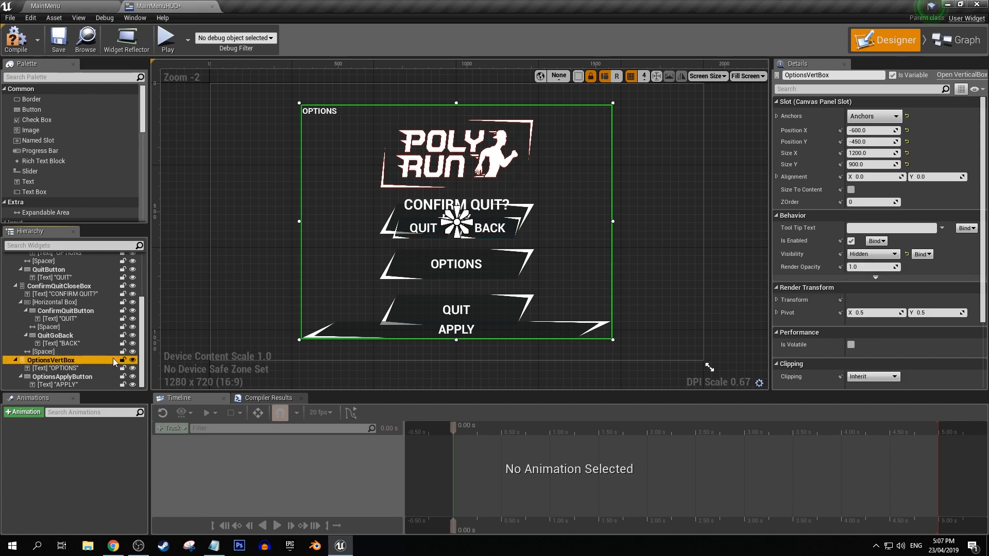
pyautogui.click(132, 360)
# Set ConfirmQuitCloseBox's Visibility to Hidden and turn off its editor visibility.
pyautogui.click(126, 288)
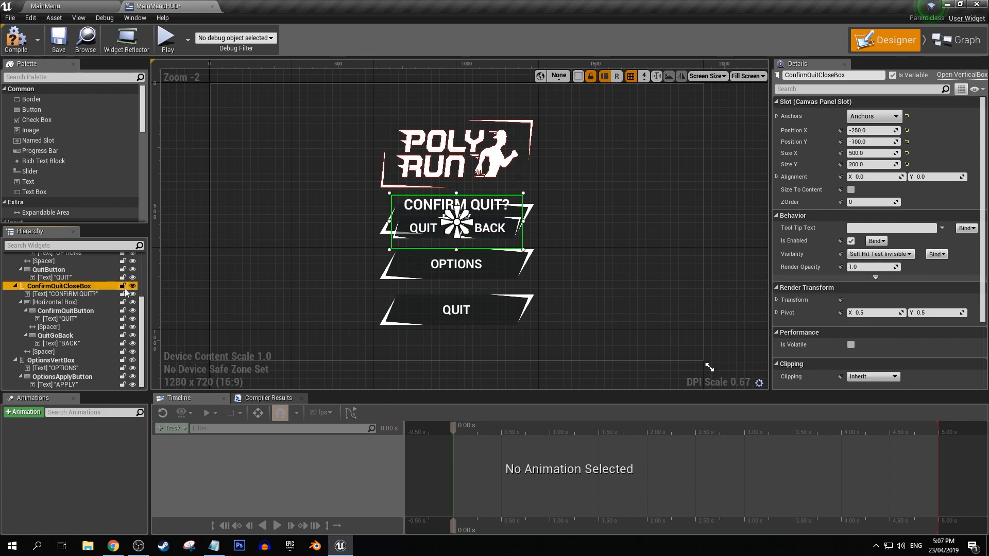
pyautogui.click(881, 254)
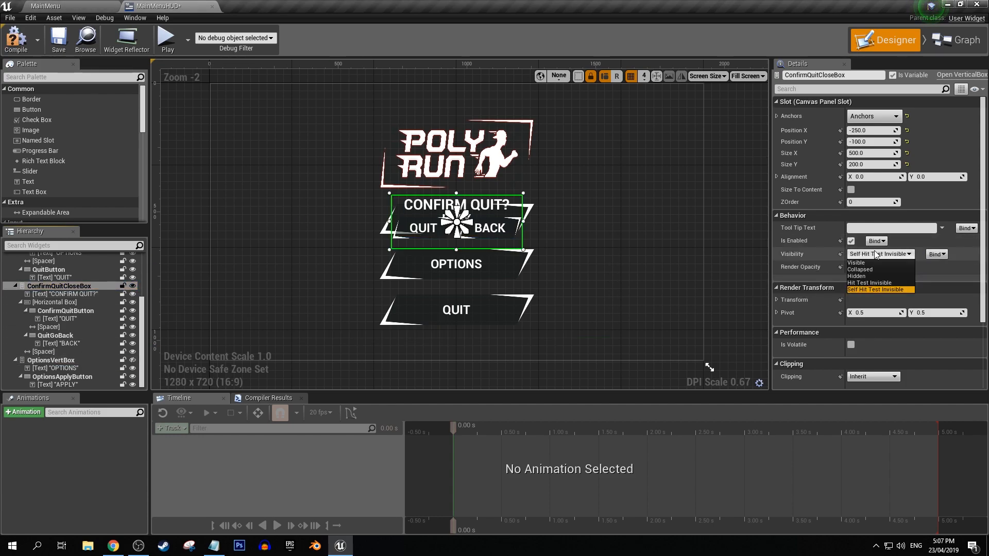
pyautogui.click(876, 277)
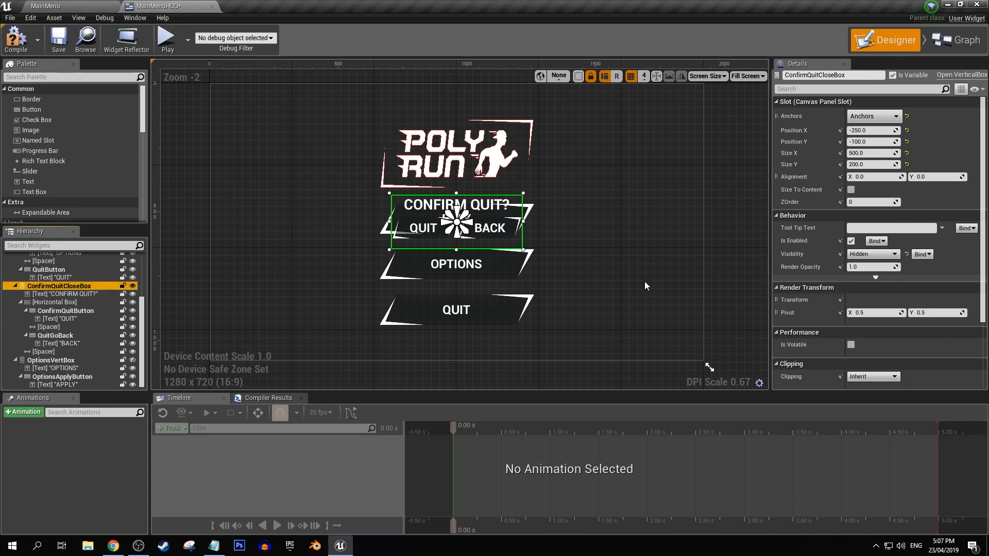
pyautogui.click(133, 286)
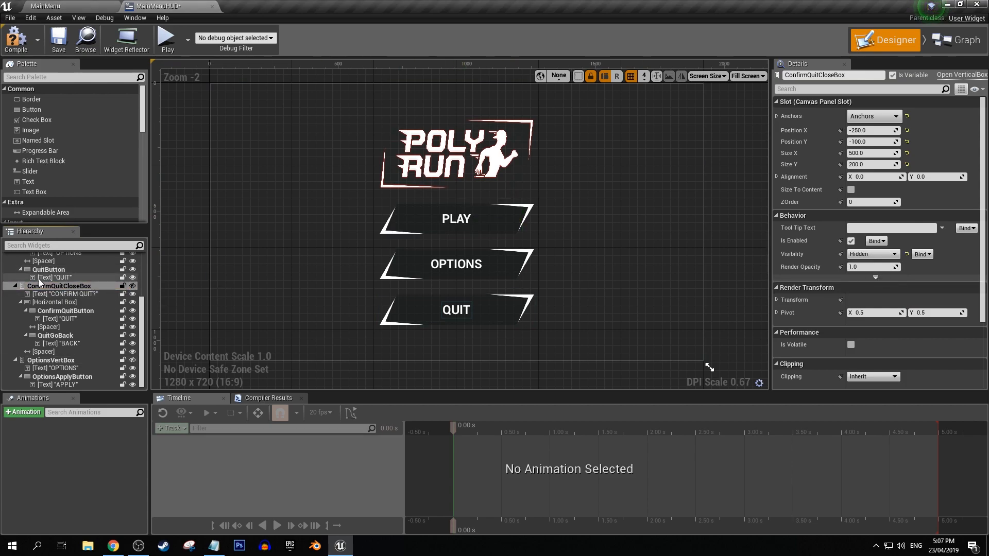
# Set MainMenuVertBox's Visibility to Visible, and save and close the MainMenuHUD widget.
pyautogui.scroll(3, 47, 285)
pyautogui.click(56, 265)
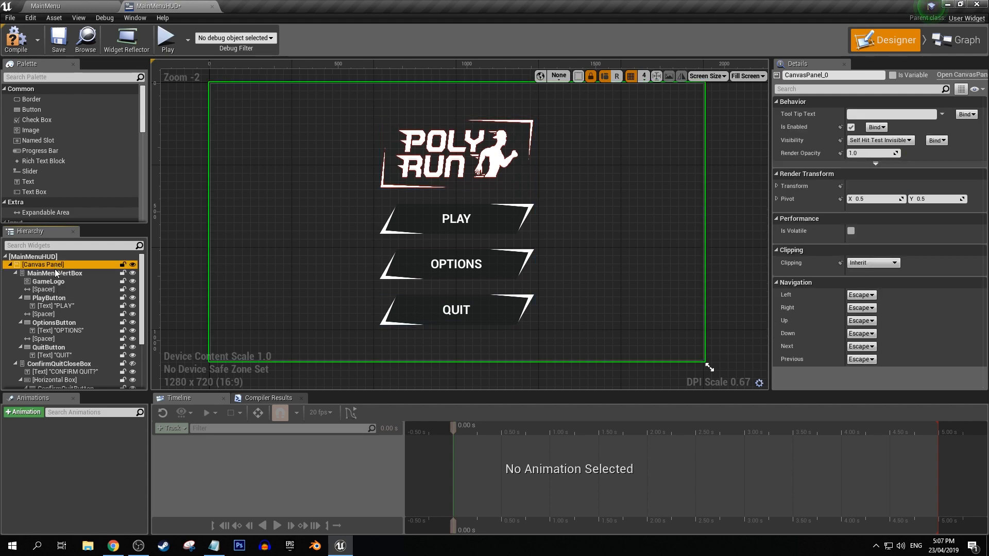
pyautogui.click(57, 274)
pyautogui.click(866, 255)
pyautogui.click(866, 263)
pyautogui.click(66, 50)
pyautogui.click(211, 6)
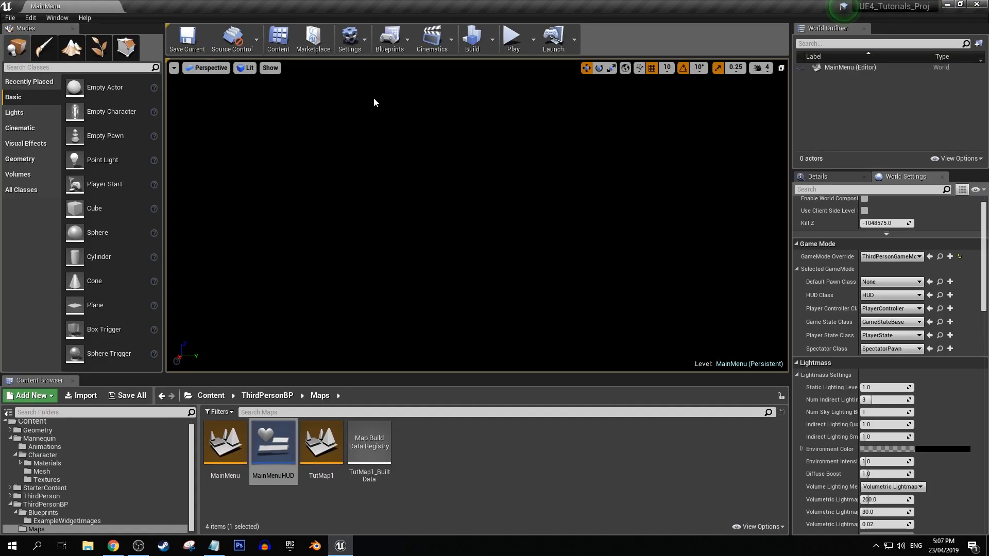
# Play the MainMenu level and test the Quit screen, backing out of the confirmation once and confirming the quit the second time.
pyautogui.click(513, 39)
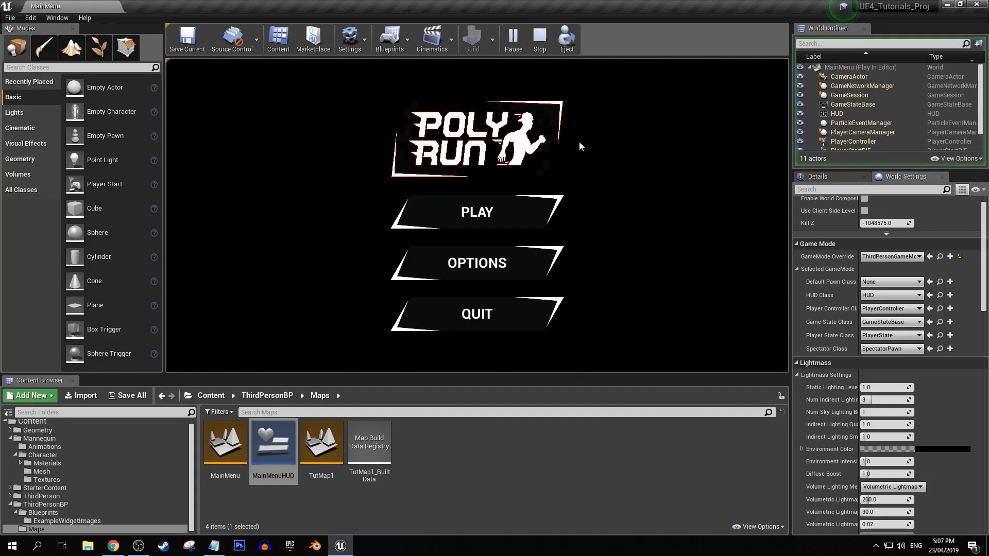
pyautogui.click(547, 151)
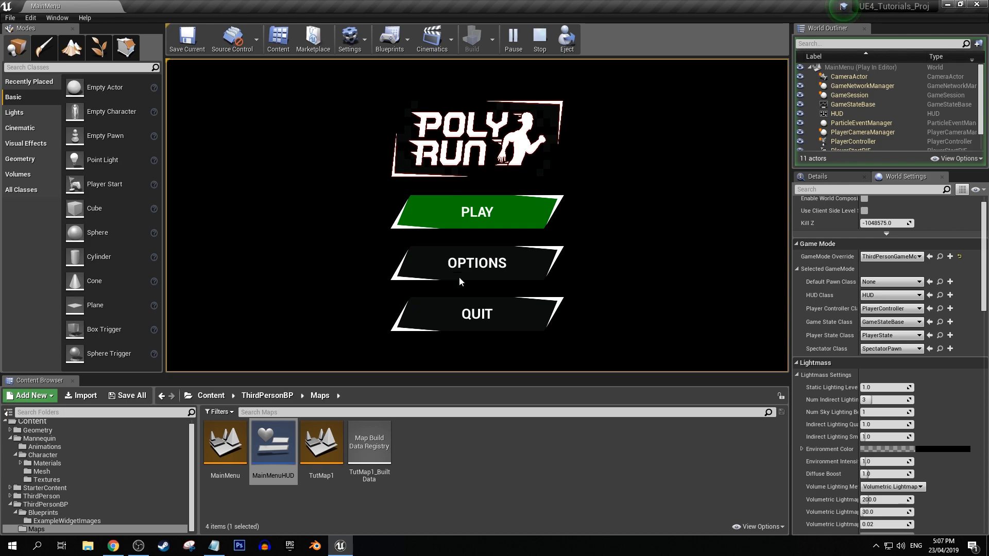
pyautogui.click(456, 314)
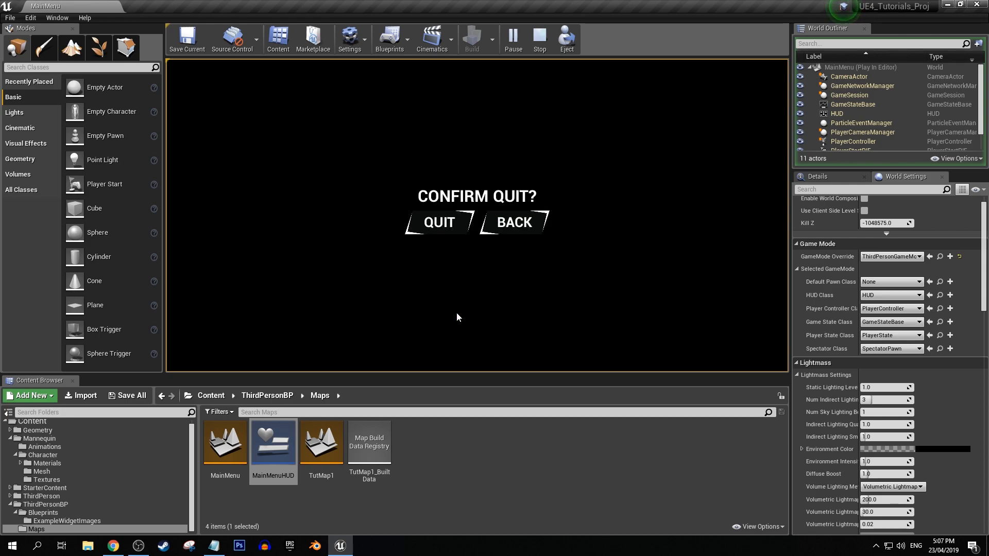
pyautogui.click(511, 219)
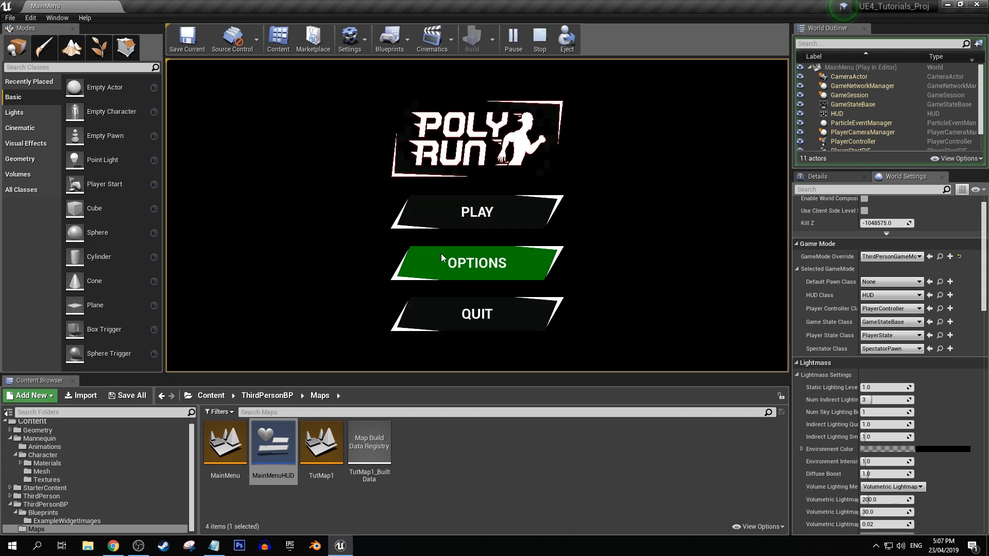
pyautogui.click(474, 308)
pyautogui.click(440, 225)
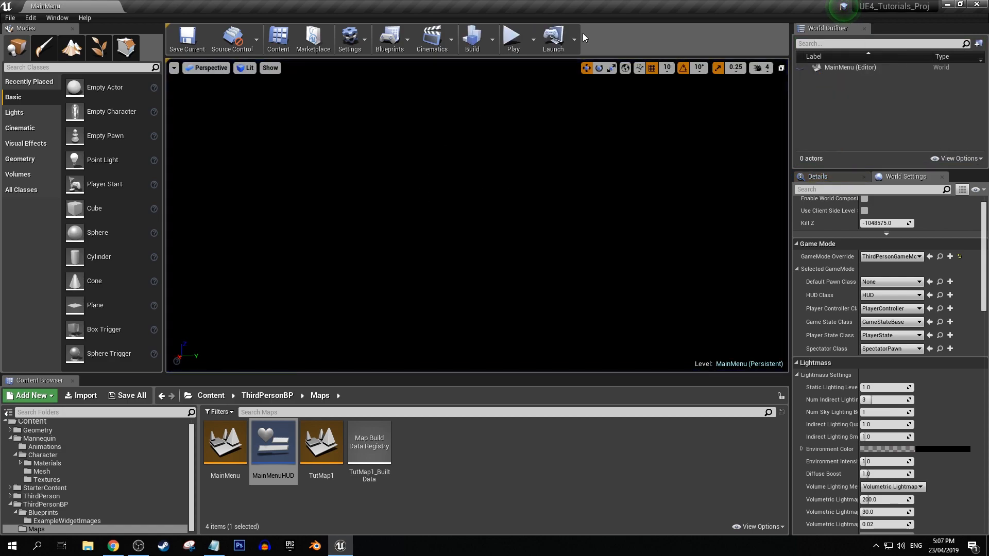
# Play the MainMenu level again and test the Options screen by opening it and returning to the main menu twice.
pyautogui.click(512, 38)
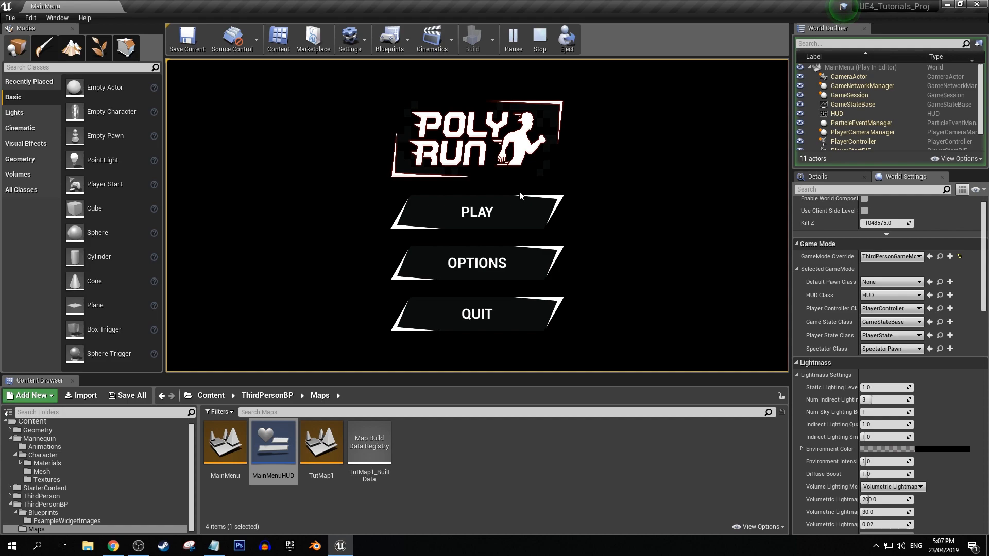
pyautogui.click(452, 261)
pyautogui.click(460, 341)
pyautogui.click(456, 253)
pyautogui.click(407, 329)
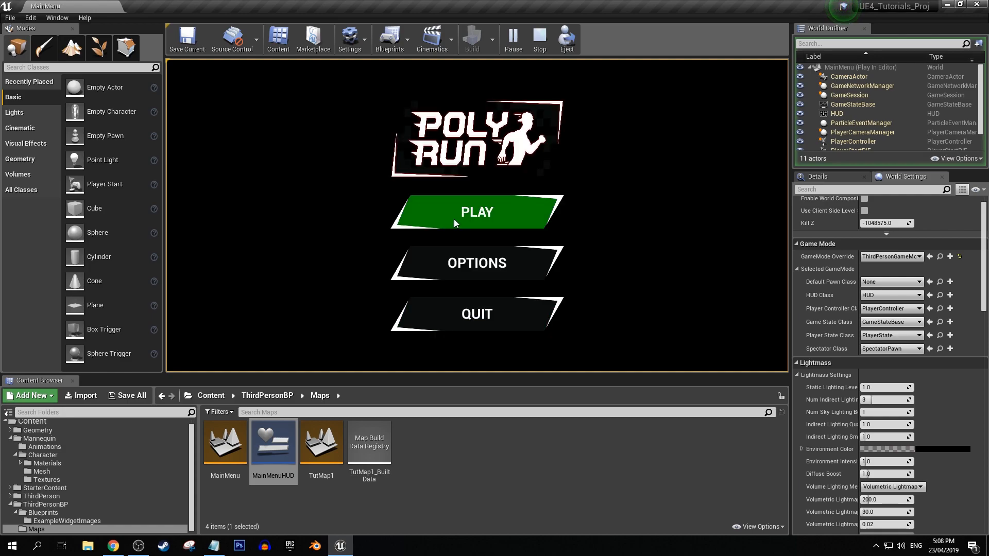
# Start the game with the main menu's Play option, and stop the play session.
pyautogui.click(511, 212)
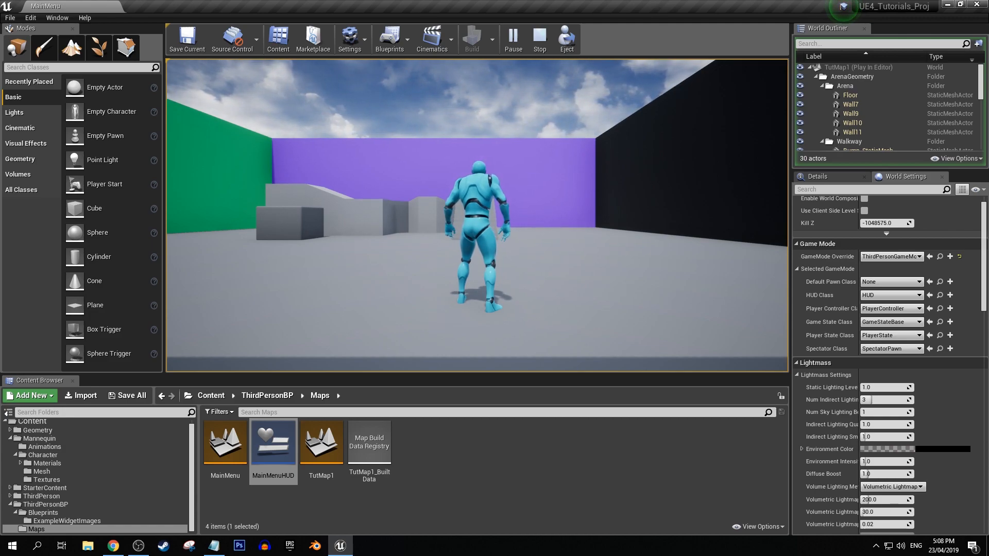
pyautogui.press('Escape')
pyautogui.press('F11')
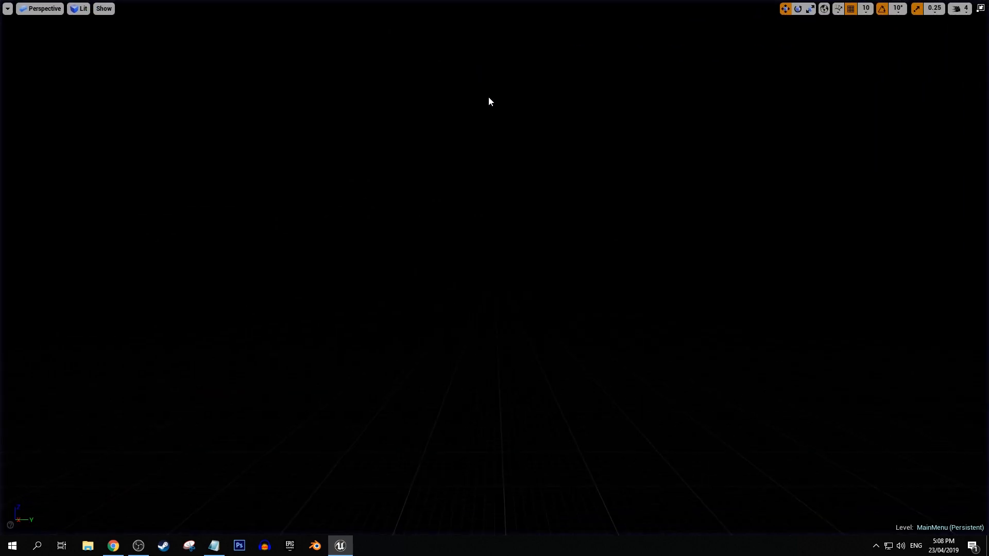
pyautogui.press('F11')
# Save all modified assets and open the Level Blueprint of the TutMap1 level.
pyautogui.click(132, 398)
pyautogui.click(462, 474)
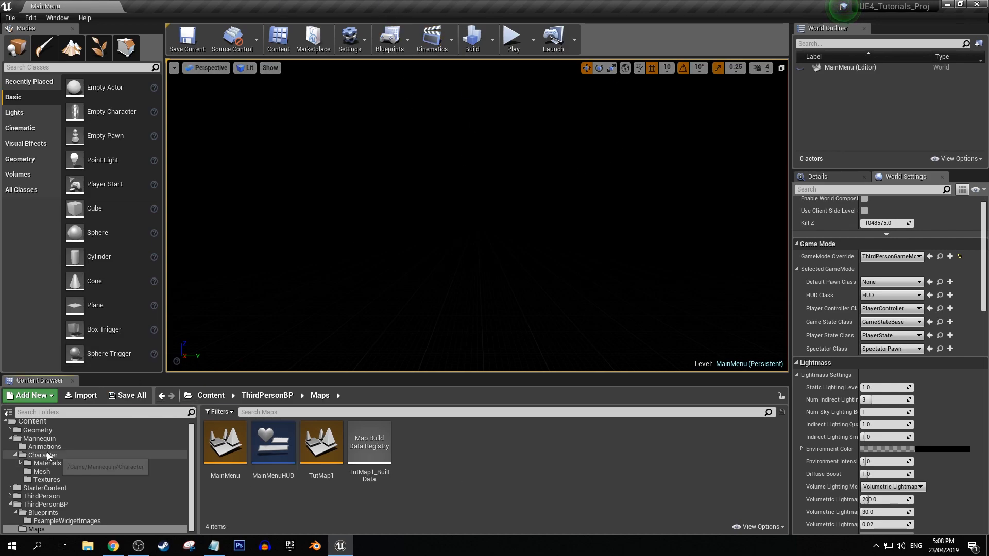
pyautogui.doubleClick(323, 449)
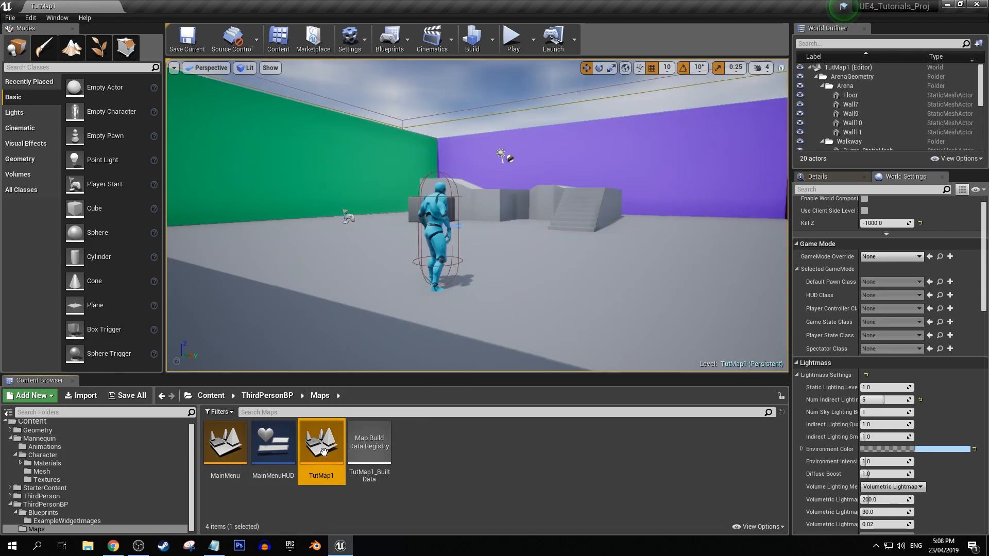
pyautogui.click(390, 40)
pyautogui.click(418, 128)
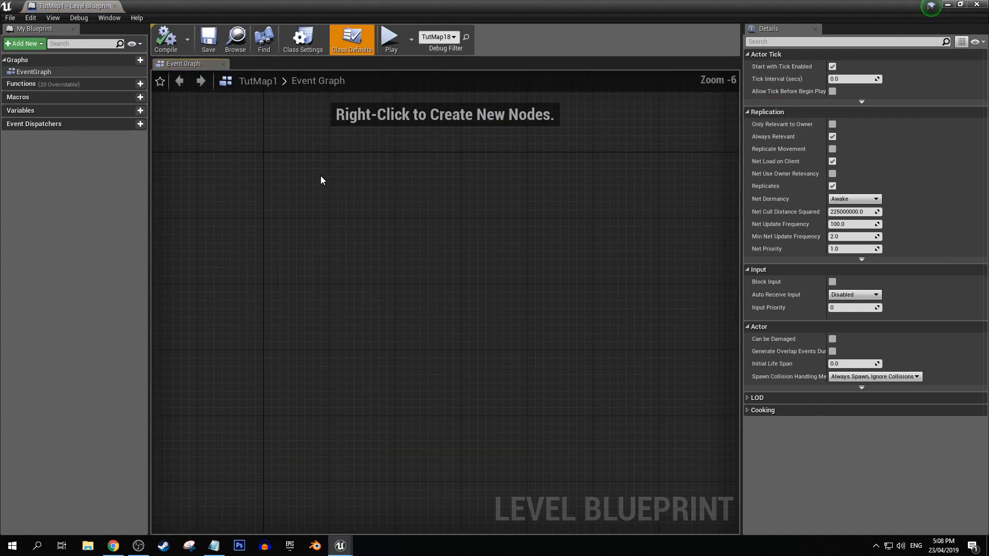
# Add an Event BeginPlay node and connect it to a new Set Input Mode Game Only node.
pyautogui.rightClick(376, 238)
pyautogui.write('beginplay')
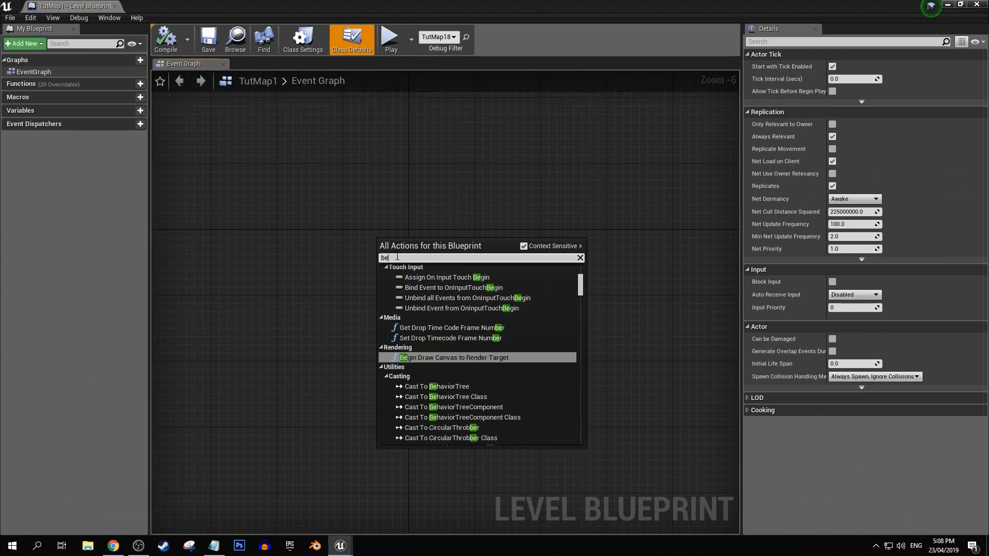
pyautogui.press('Return')
pyautogui.scroll(6, 397, 256)
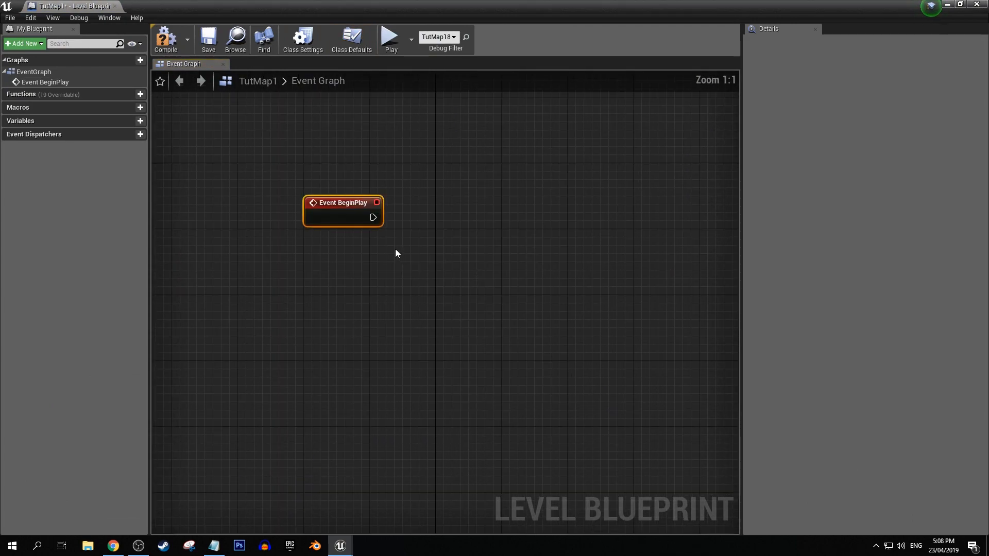
pyautogui.moveTo(372, 217); pyautogui.dragTo(435, 219)
pyautogui.write('set input mode')
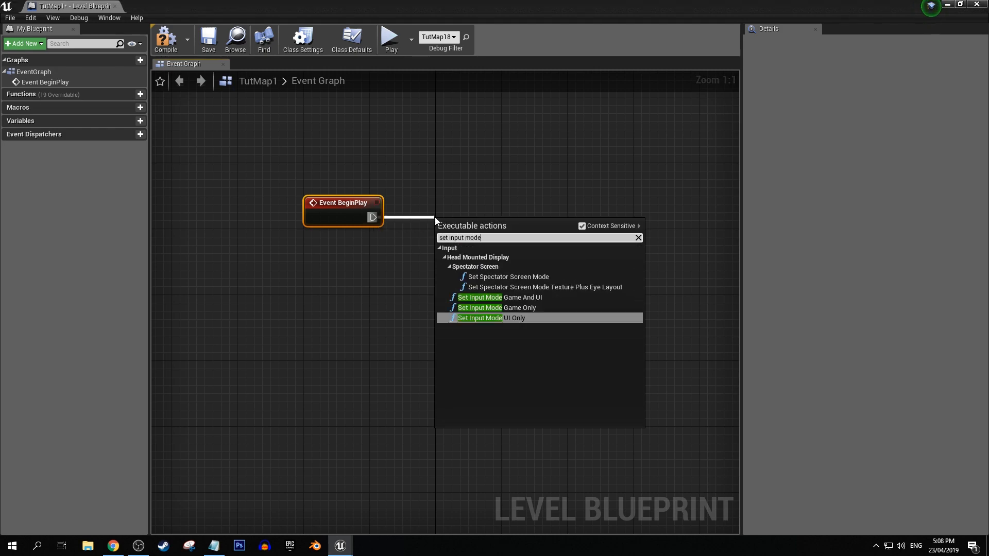
pyautogui.click(502, 308)
# Feed the Player Controller input of Set Input Mode Game Only from a new Get Player Controller node, and arrange the nodes neatly.
pyautogui.moveTo(333, 279); pyautogui.dragTo(327, 232)
pyautogui.write('get player contrller')
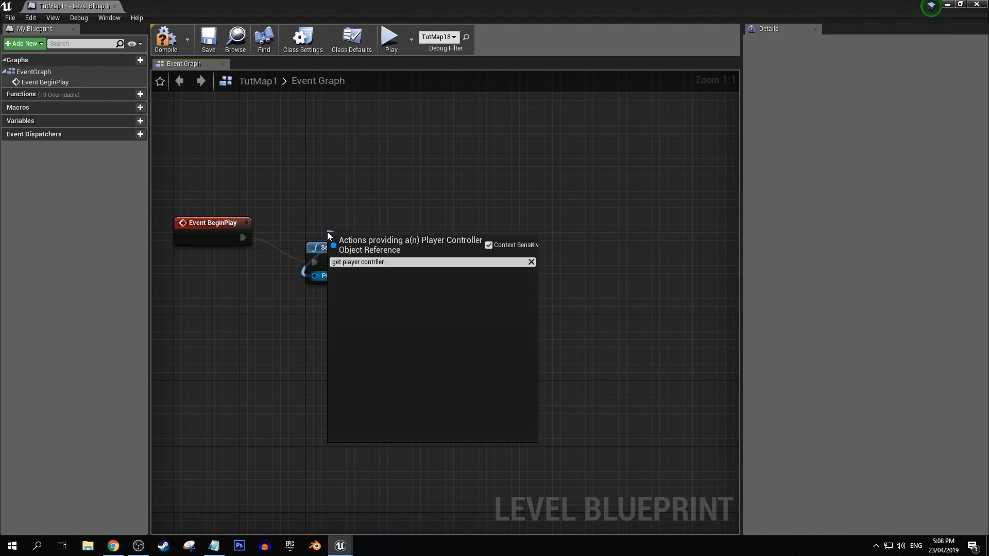
pyautogui.press('BackSpace')
pyautogui.press('BackSpace')
pyautogui.press('BackSpace')
pyautogui.press('BackSpace')
pyautogui.write('oller')
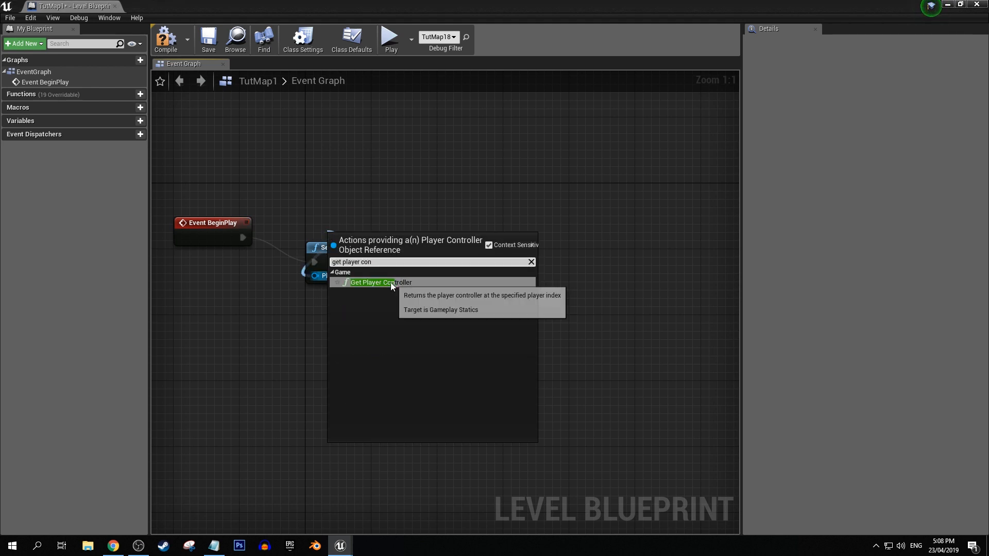
pyautogui.click(391, 283)
pyautogui.moveTo(338, 239); pyautogui.dragTo(379, 214)
pyautogui.moveTo(332, 177); pyautogui.dragTo(481, 254)
pyautogui.click(509, 305)
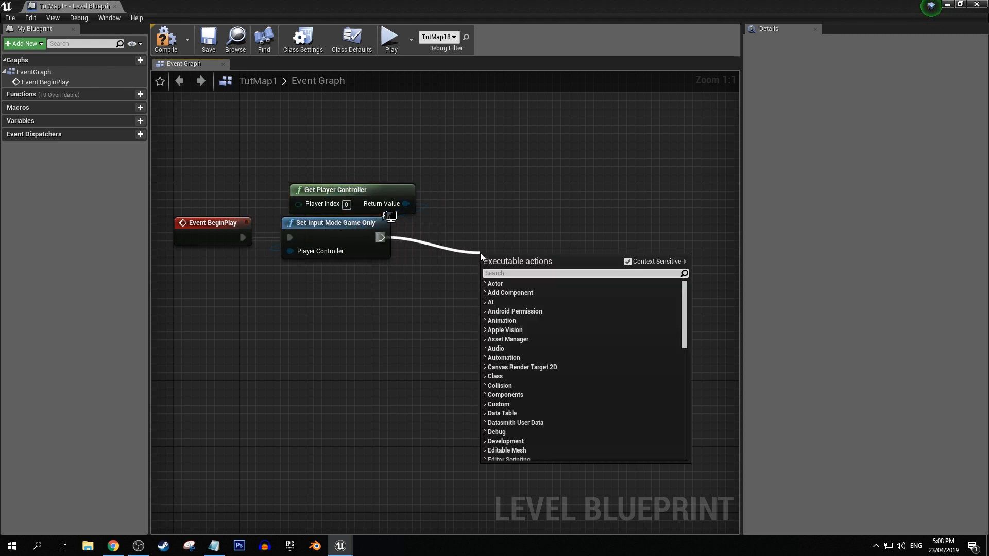
pyautogui.write('set show mou')
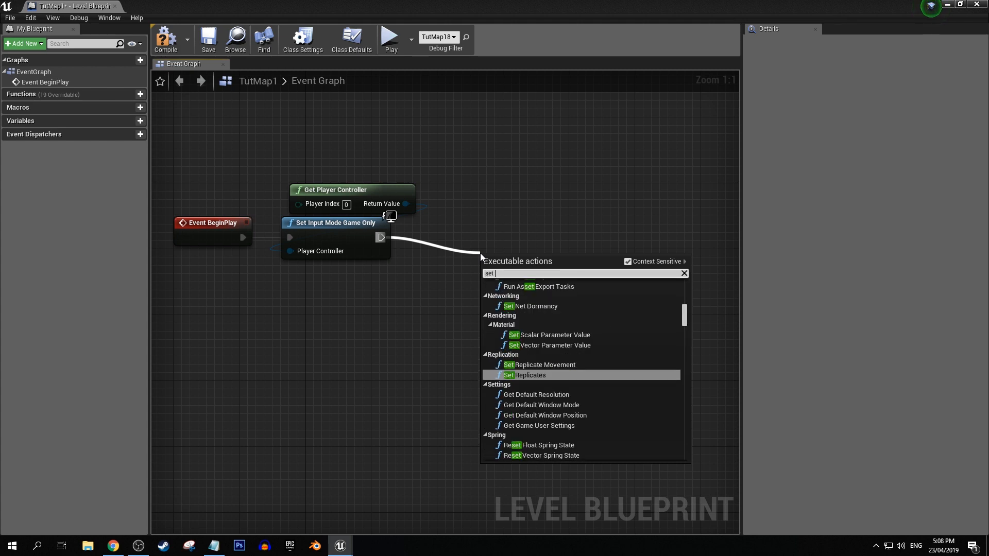
pyautogui.press('Escape')
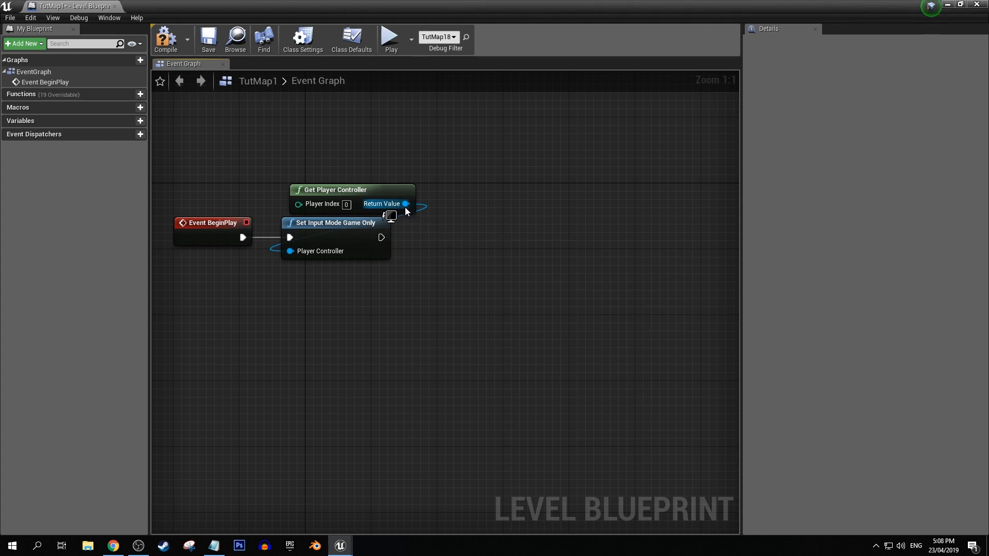
# Add a Set Show Mouse Cursor node from Get Player Controller's return value and run it after Set Input Mode Game Only.
pyautogui.moveTo(406, 204); pyautogui.dragTo(501, 236)
pyautogui.write('mouse')
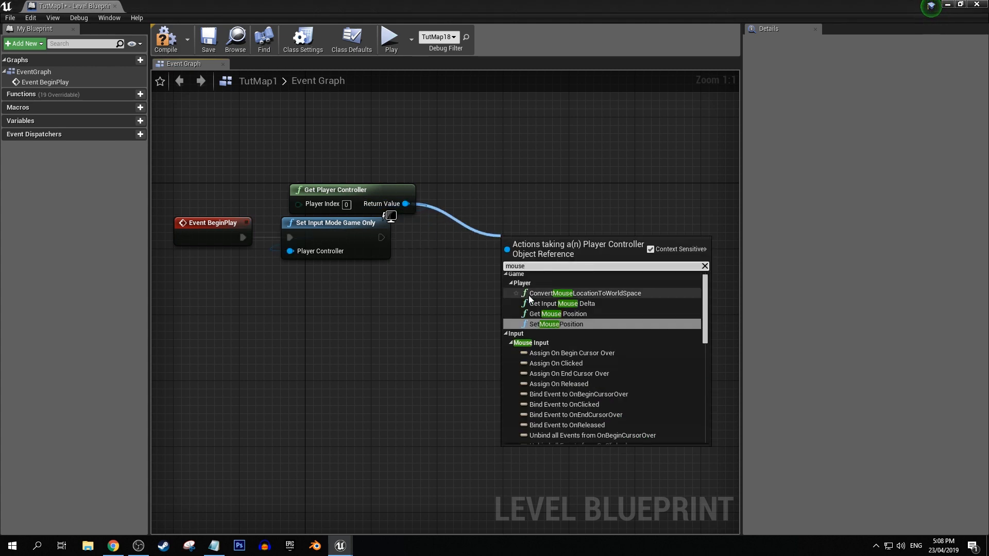
pyautogui.scroll(-5, 553, 357)
pyautogui.scroll(-5, 554, 357)
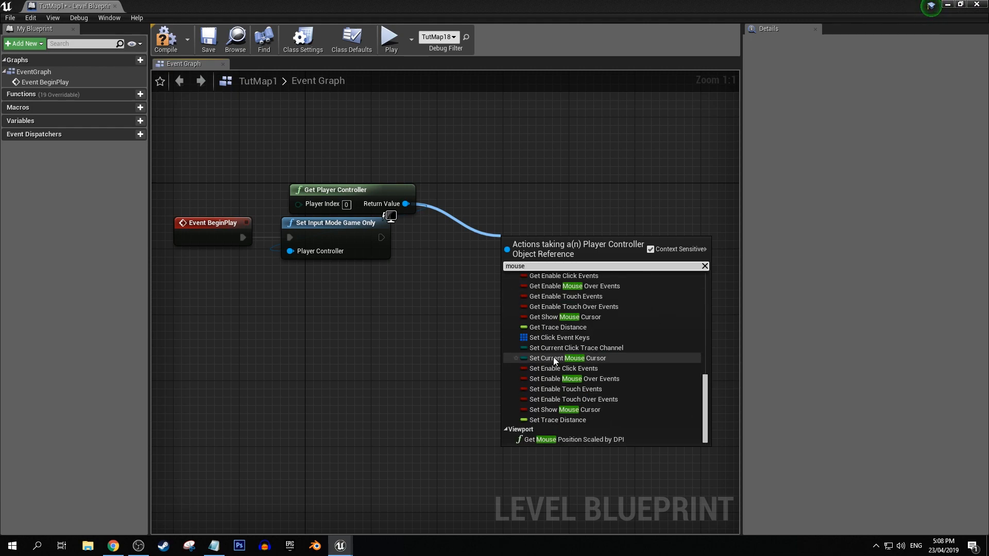
pyautogui.click(556, 409)
pyautogui.moveTo(381, 238); pyautogui.dragTo(487, 236)
pyautogui.click(340, 150)
# Compile, save and close the TutMap1 Level Blueprint.
pyautogui.click(166, 38)
pyautogui.click(208, 39)
pyautogui.click(115, 5)
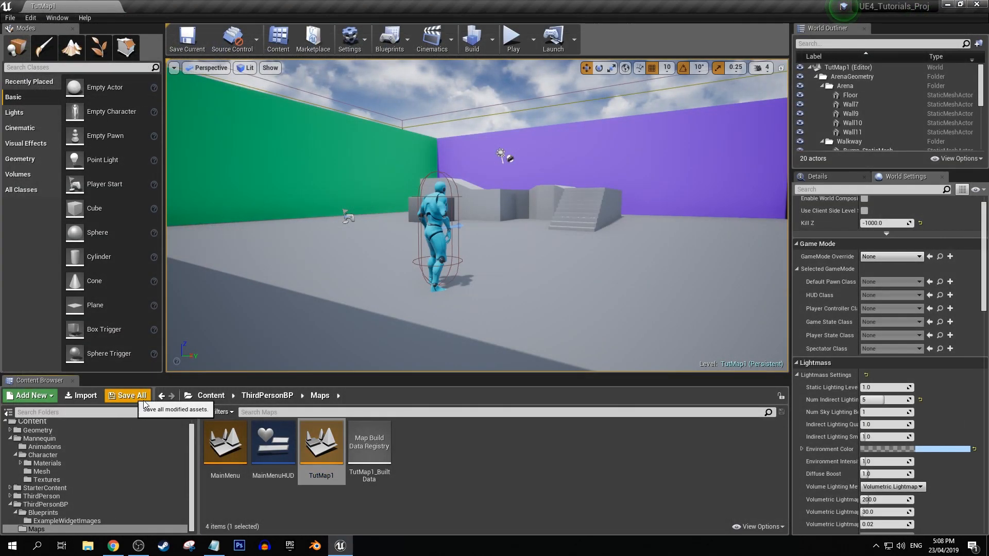
# Reopen the MainMenu level and test that Play starts the game with working character movement, and stop the session.
pyautogui.doubleClick(225, 442)
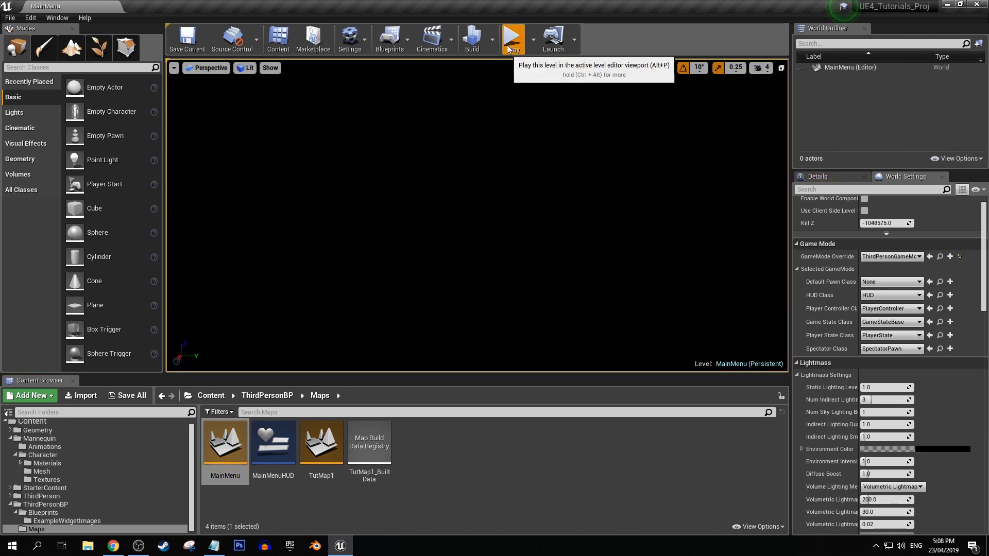
pyautogui.click(513, 37)
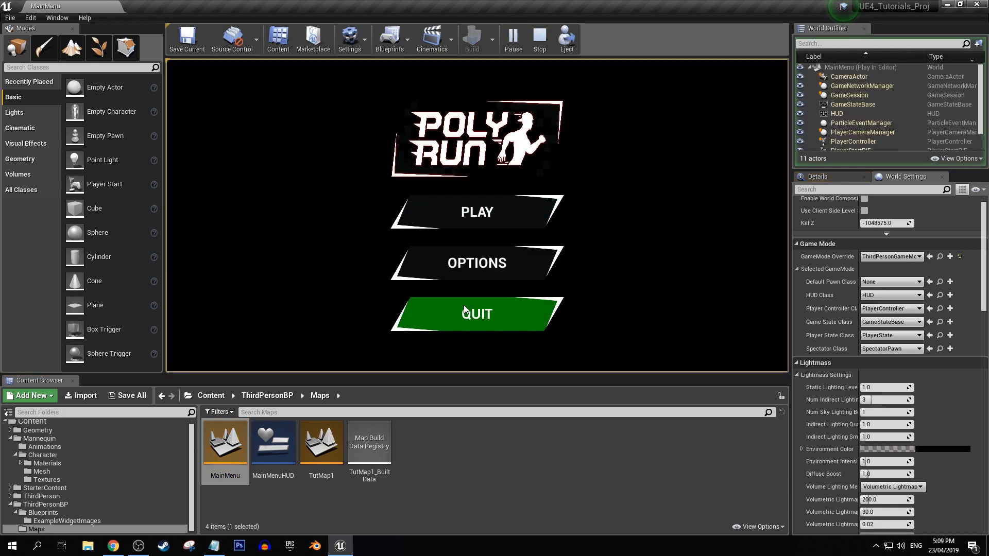
pyautogui.click(472, 211)
pyautogui.press('w')
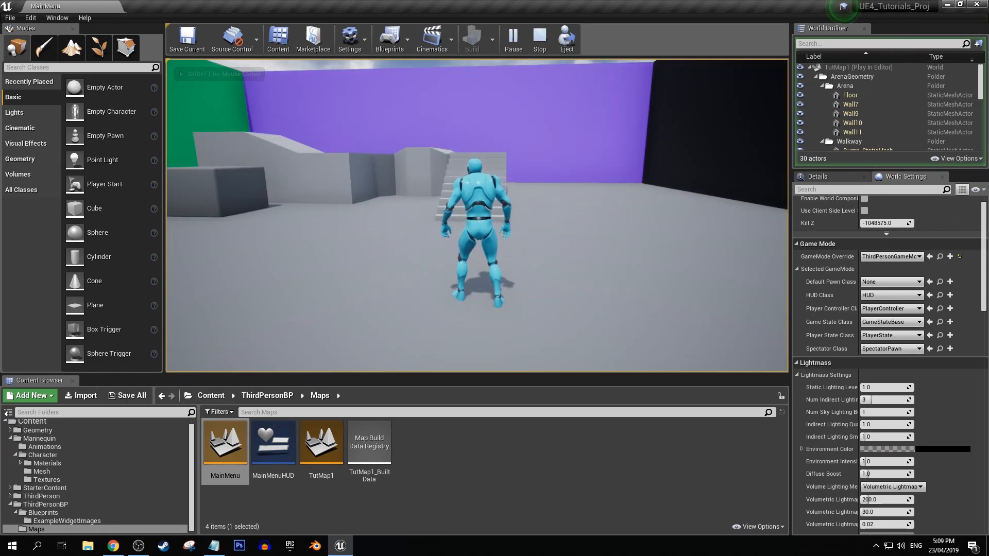
pyautogui.press('Escape')
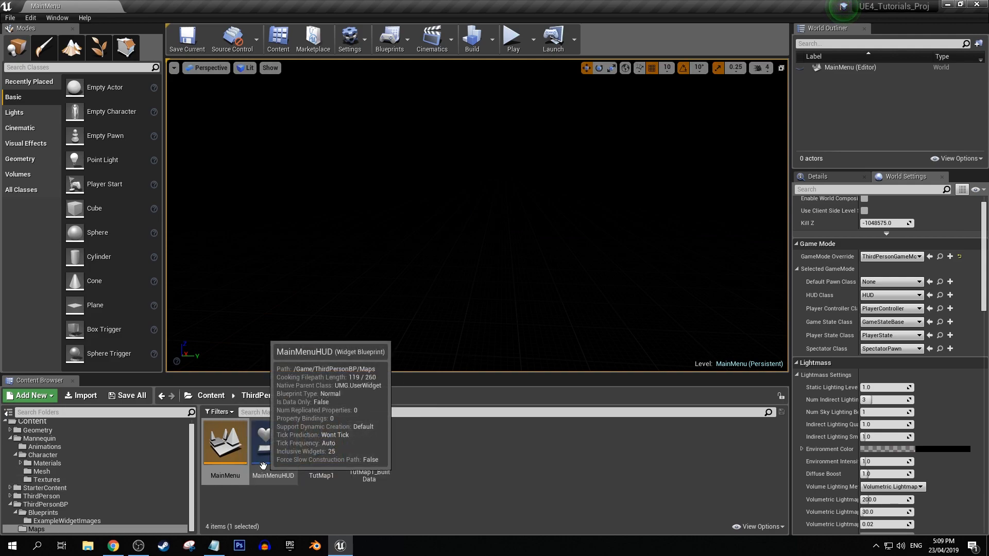
# Open the MainMenuHUD widget and turn off the dashed outlines in its designer view.
pyautogui.doubleClick(273, 442)
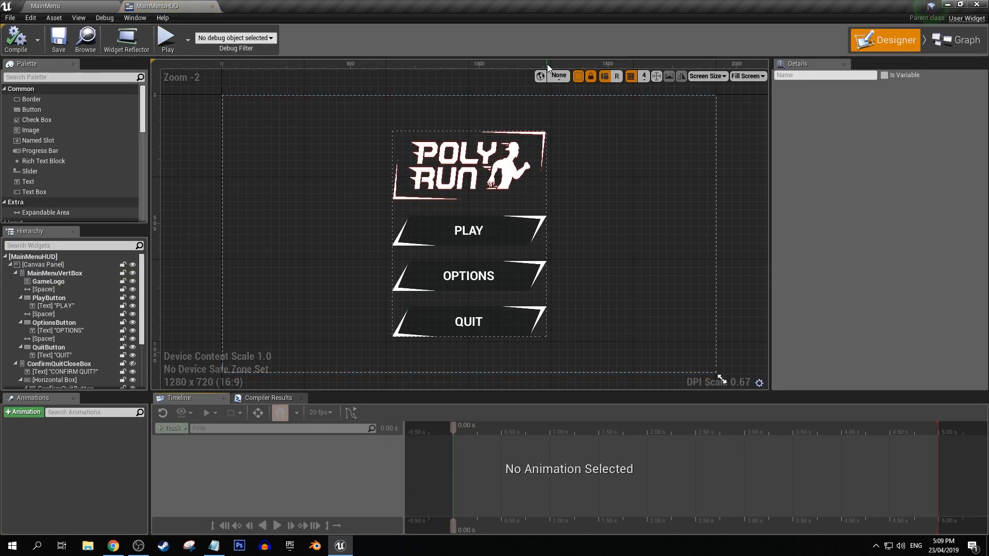
pyautogui.click(579, 75)
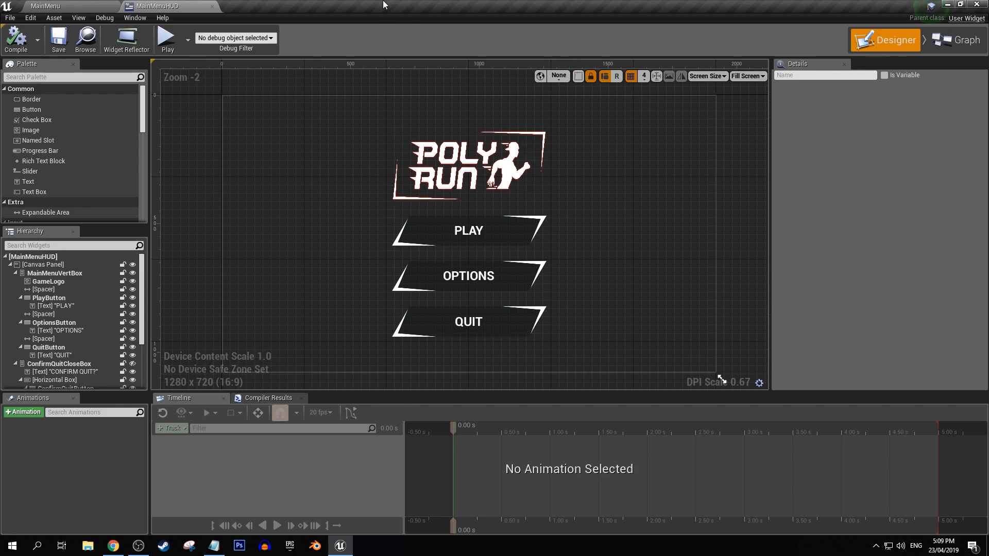